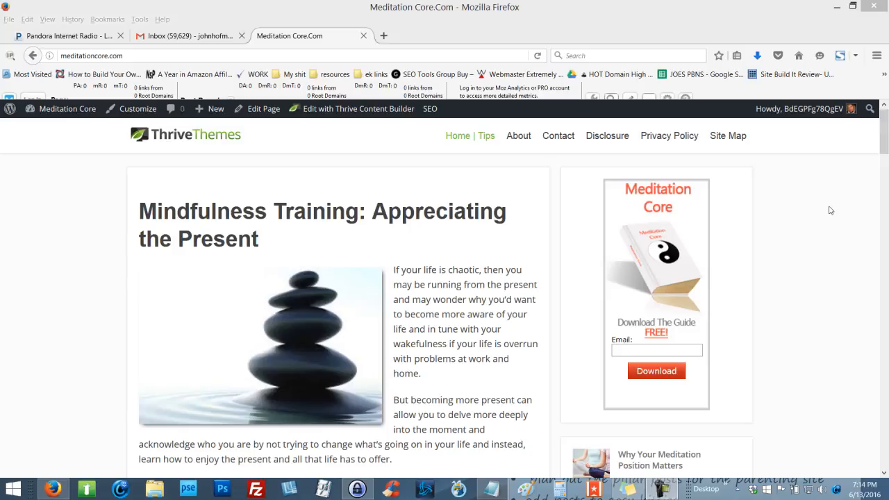
Examine the Meditation Core homepage from its opening image down to the author box, checking the content sections and sidebar
mouse_move(884, 143)
mouse_down()
mouse_move(885, 236)
mouse_move(878, 136)
mouse_up()
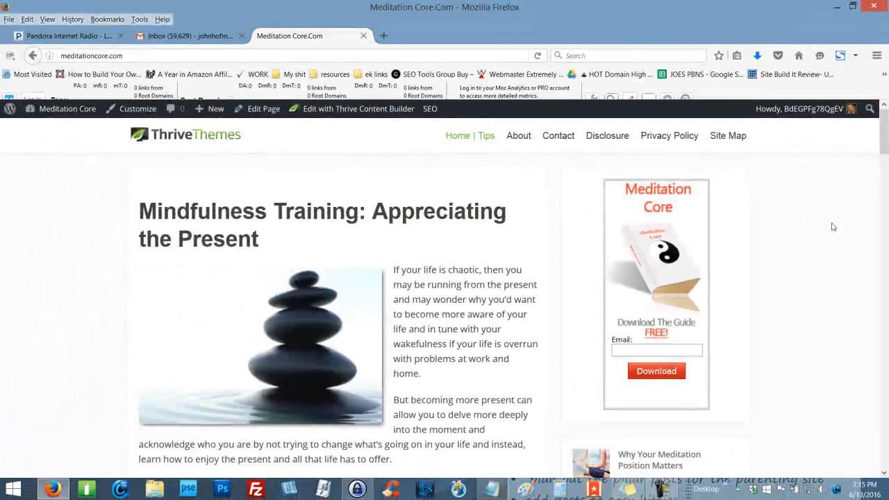
scroll(803, 208, down, 3)
scroll(827, 240, down, 15)
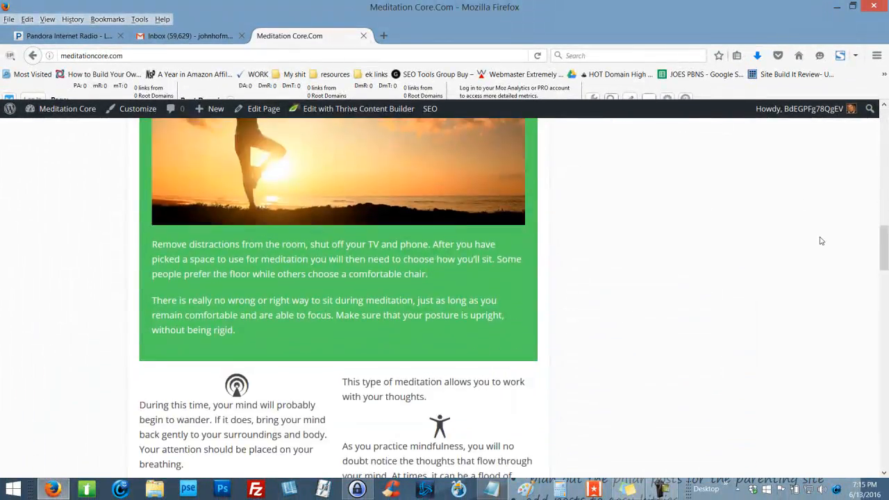
scroll(821, 239, down, 10)
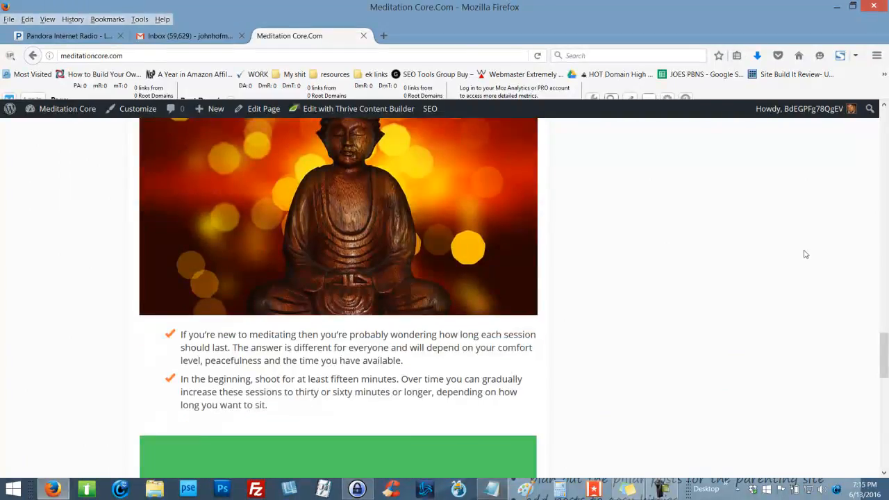
scroll(804, 255, down, 7)
scroll(803, 252, up, 1)
scroll(802, 252, up, 20)
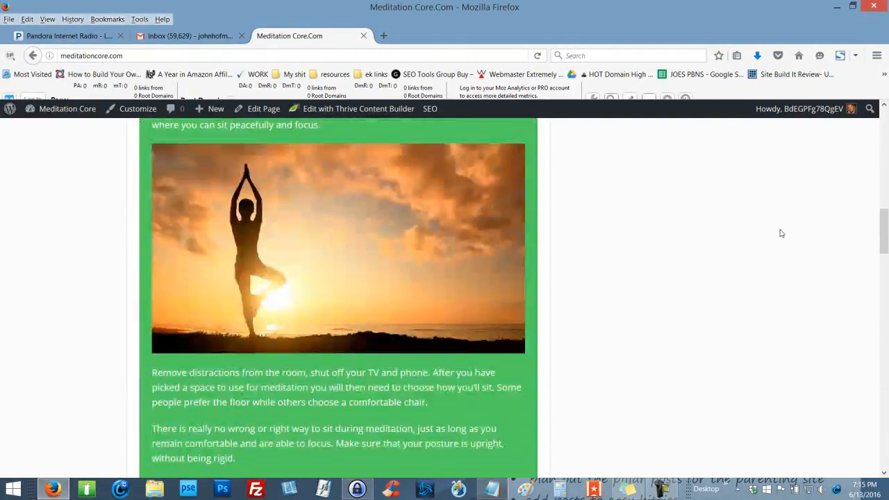
scroll(785, 254, up, 6)
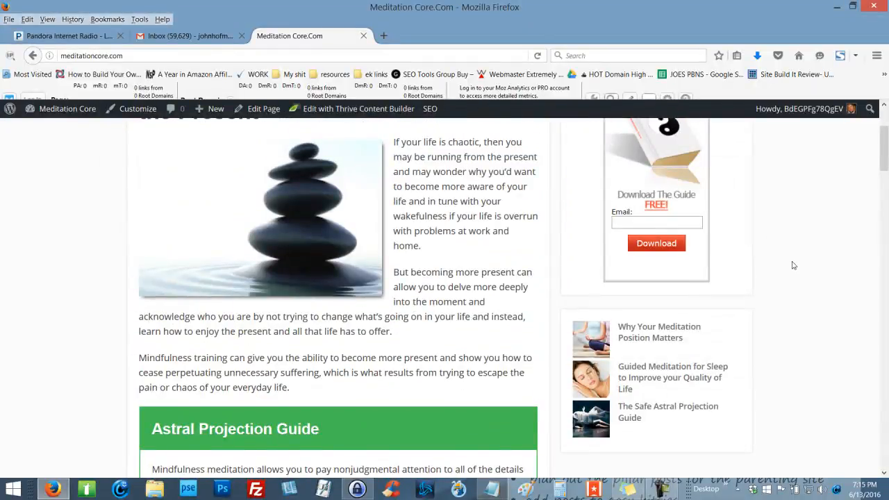
scroll(784, 266, up, 3)
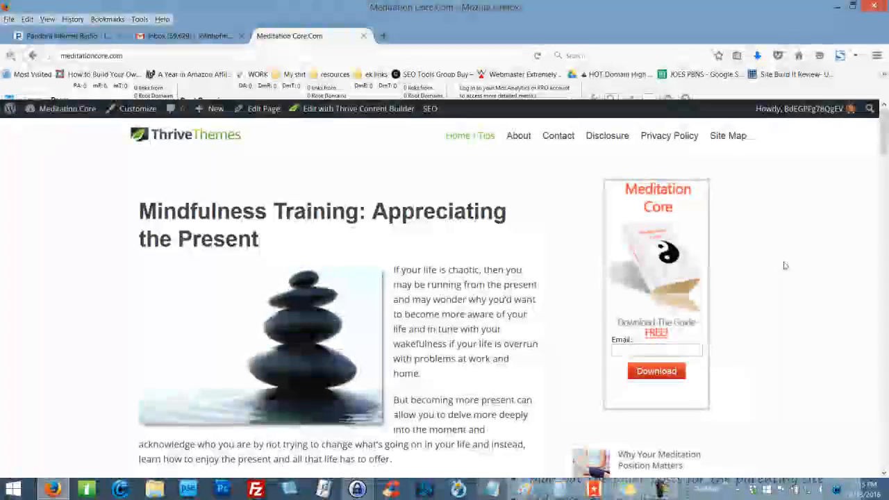
scroll(783, 271, down, 2)
scroll(783, 276, down, 5)
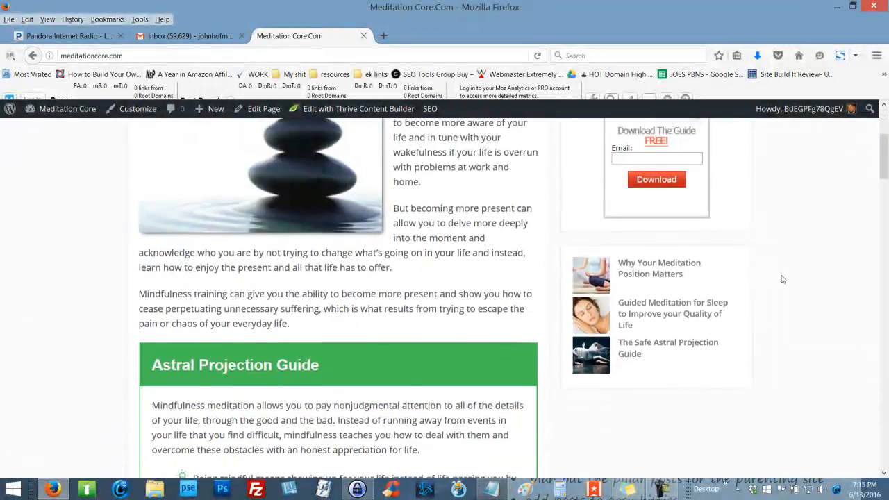
scroll(789, 292, down, 6)
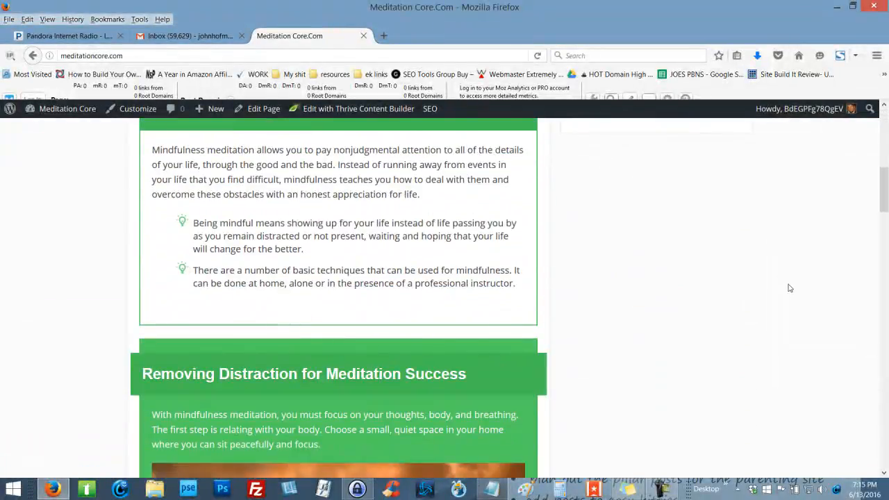
scroll(784, 290, down, 12)
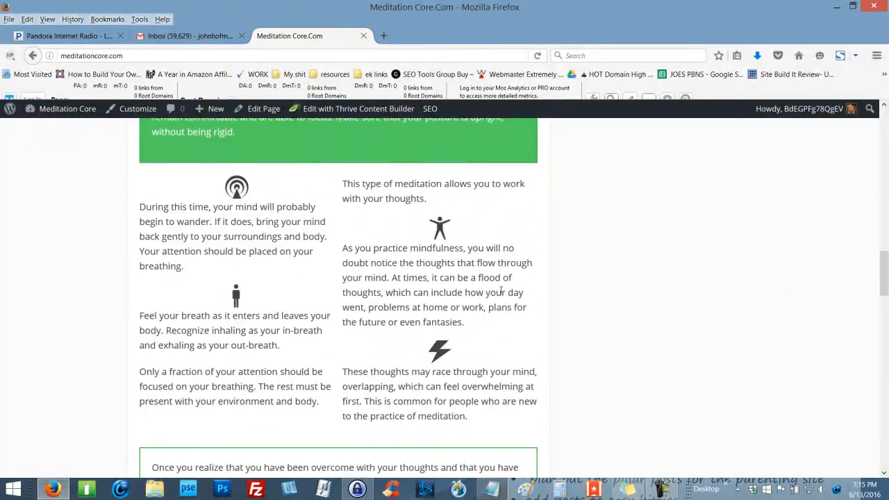
scroll(501, 291, down, 14)
scroll(505, 299, down, 13)
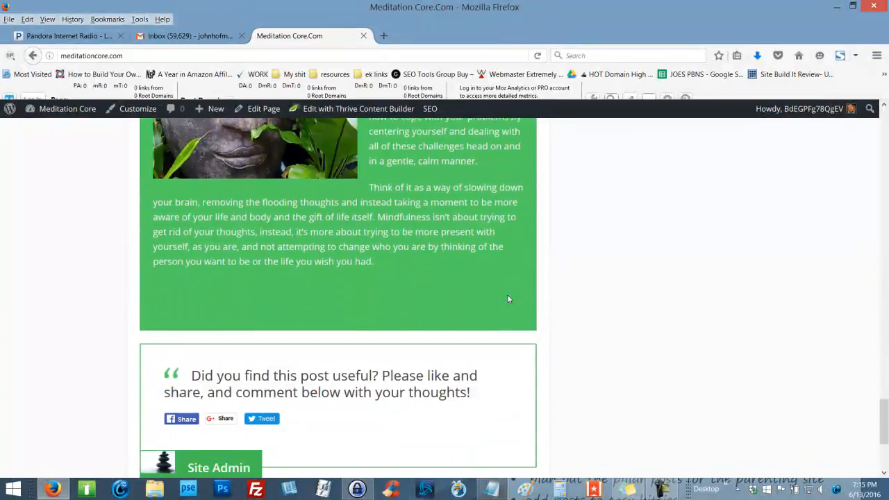
scroll(598, 313, up, 20)
scroll(620, 314, up, 8)
scroll(625, 315, up, 11)
scroll(626, 315, up, 4)
scroll(509, 310, down, 2)
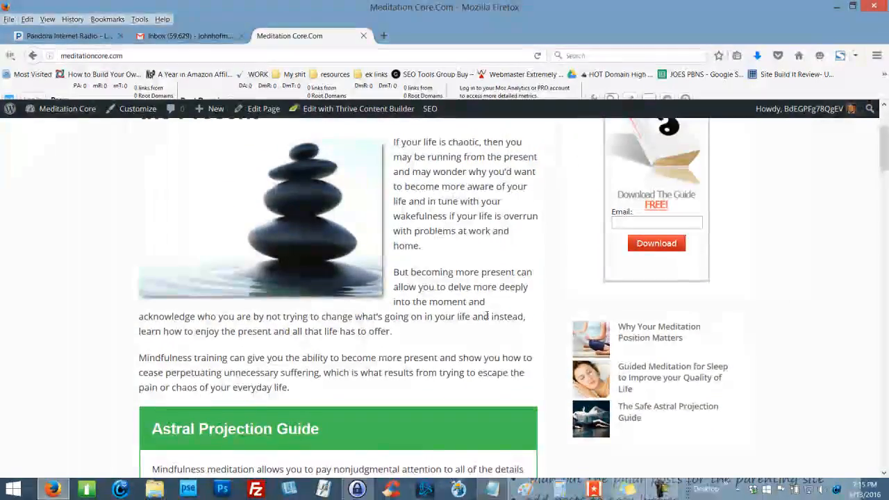
scroll(487, 319, up, 4)
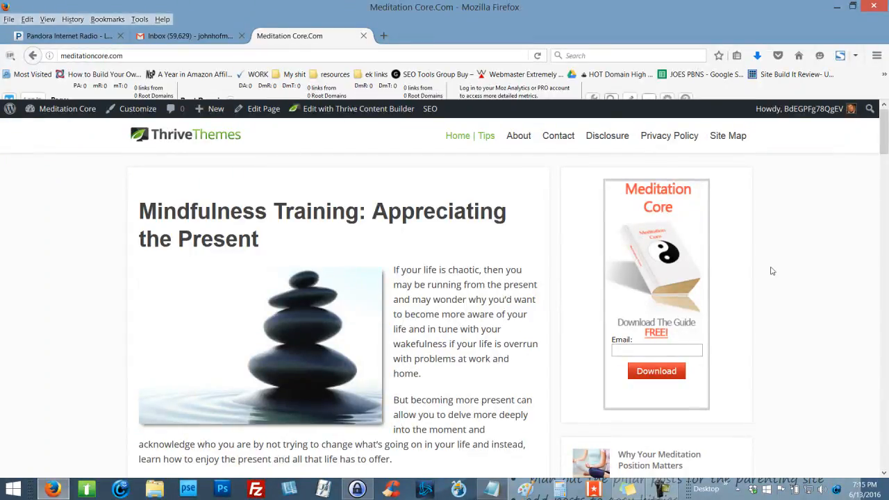
Open the "Why Your Meditation Position Matters" post from the homepage's list of posts
scroll(759, 276, down, 2)
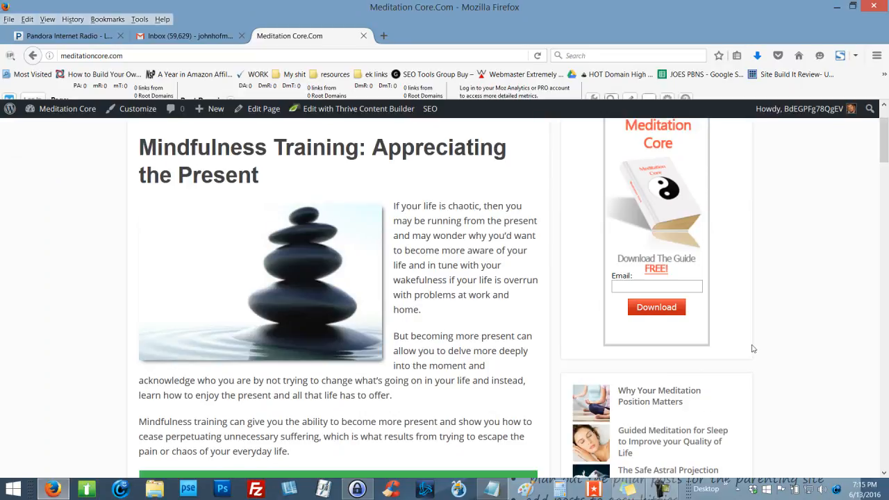
scroll(752, 346, up, 2)
scroll(754, 348, down, 3)
scroll(754, 348, down, 1)
click(667, 340)
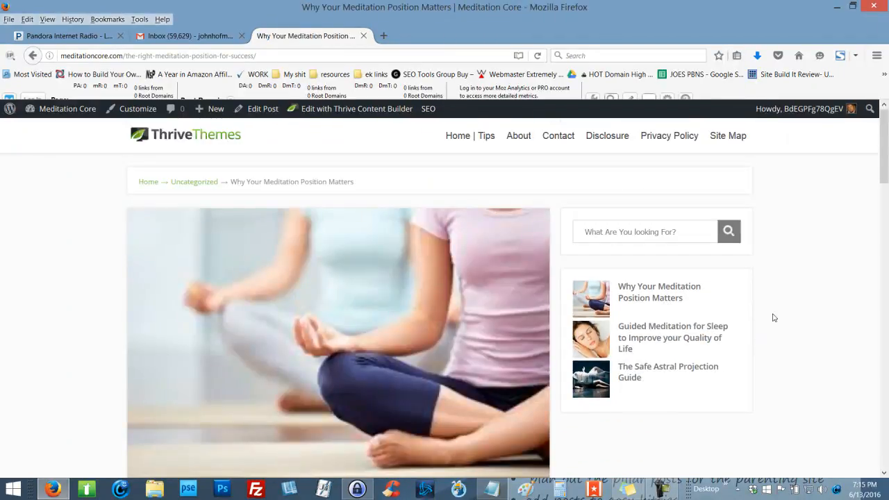
Examine how the large featured image sits above the post's title and compare it with the layout of the text below
scroll(795, 308, down, 1)
scroll(794, 308, down, 12)
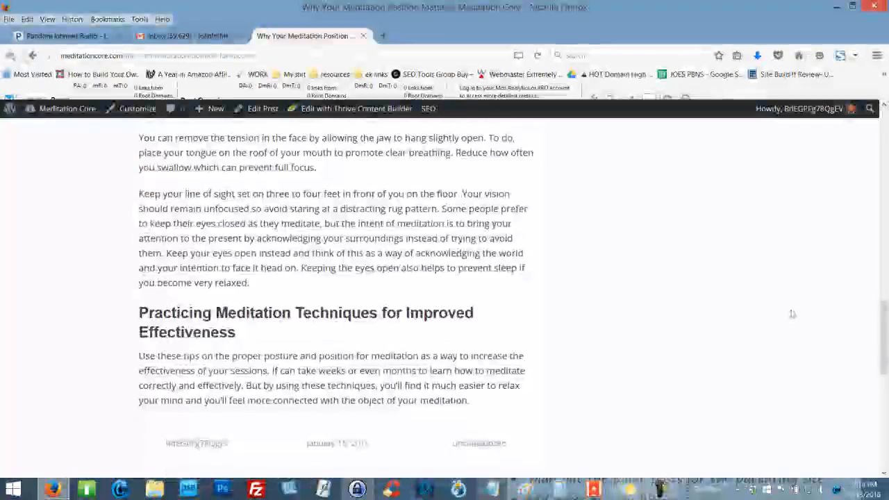
scroll(792, 314, down, 3)
scroll(785, 323, up, 12)
scroll(780, 338, up, 3)
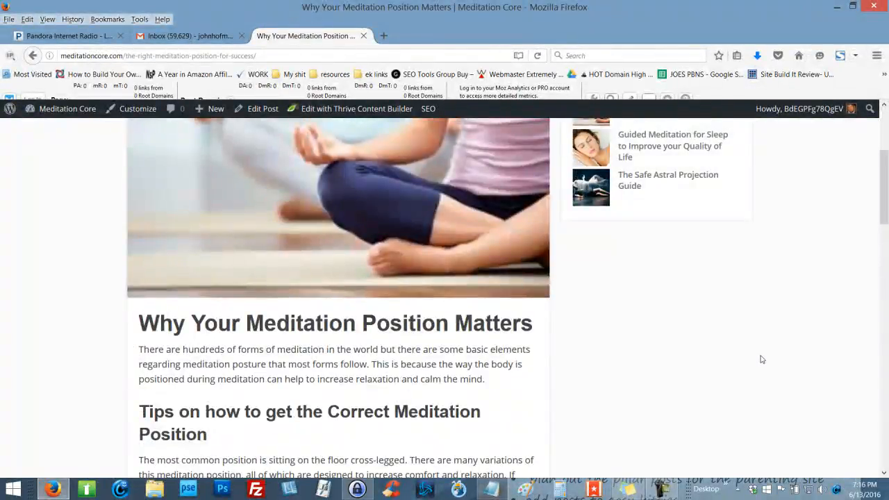
scroll(767, 355, up, 2)
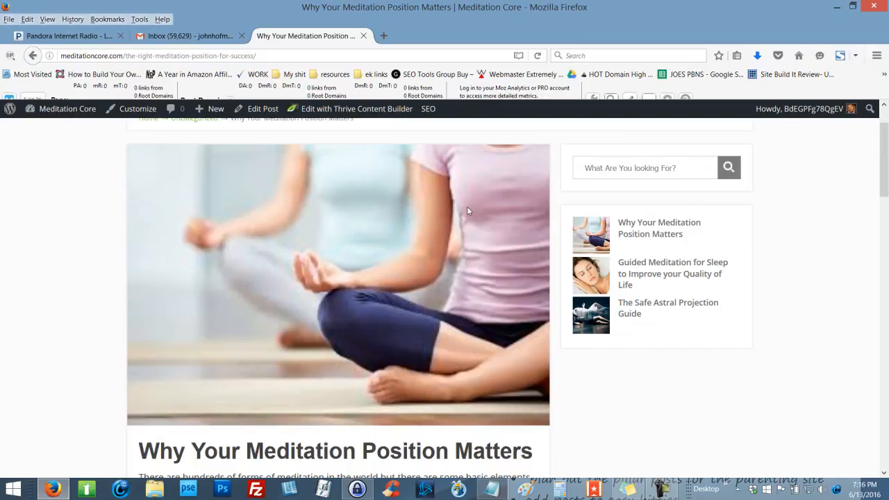
scroll(476, 229, down, 2)
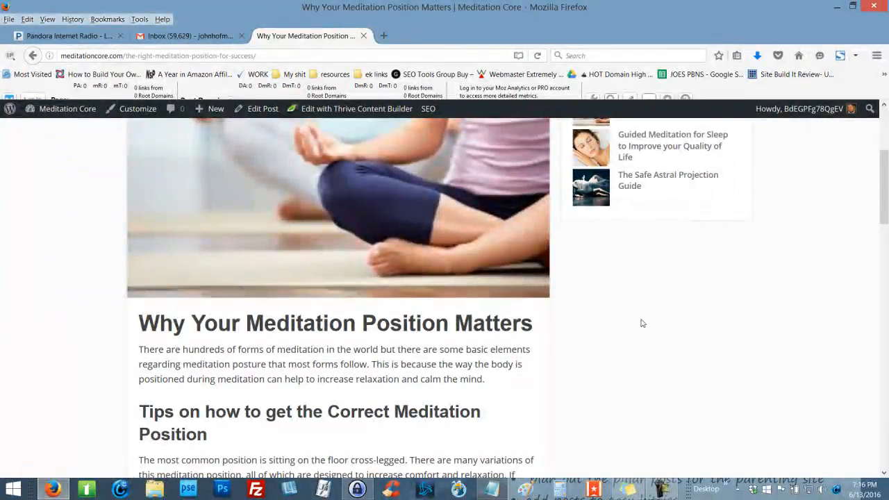
scroll(646, 325, up, 3)
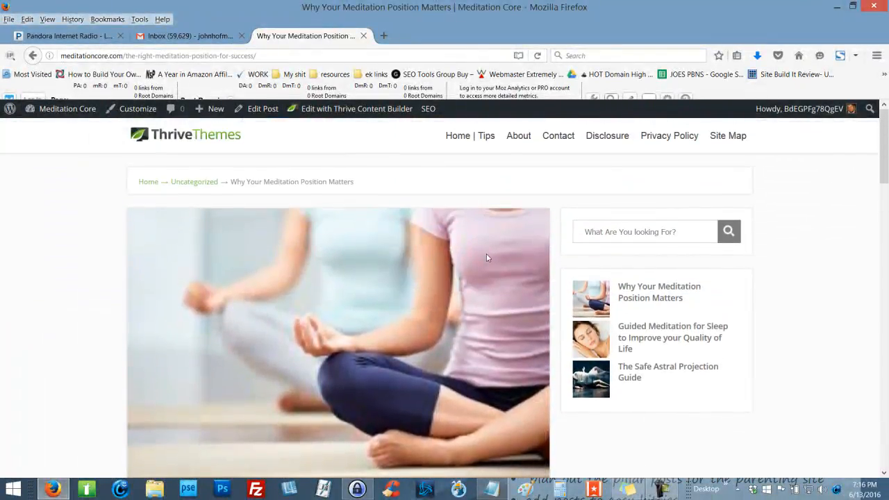
scroll(631, 278, down, 4)
scroll(566, 289, down, 7)
scroll(542, 320, up, 7)
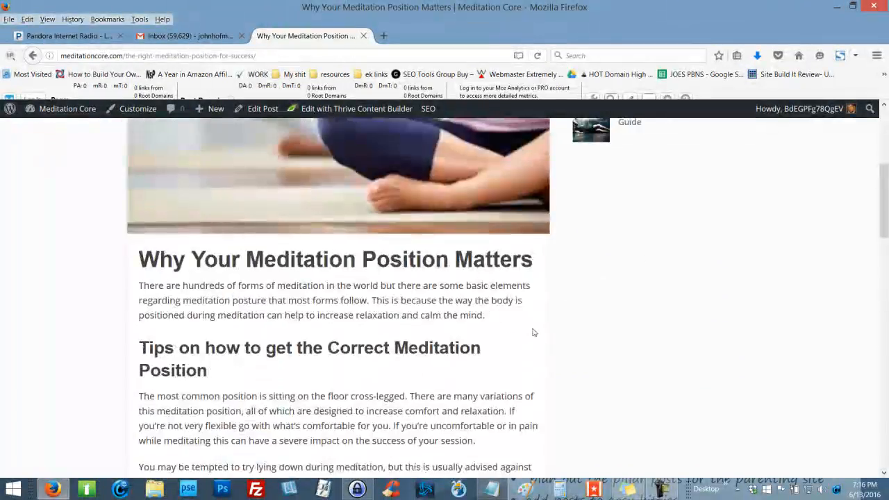
scroll(531, 313, up, 4)
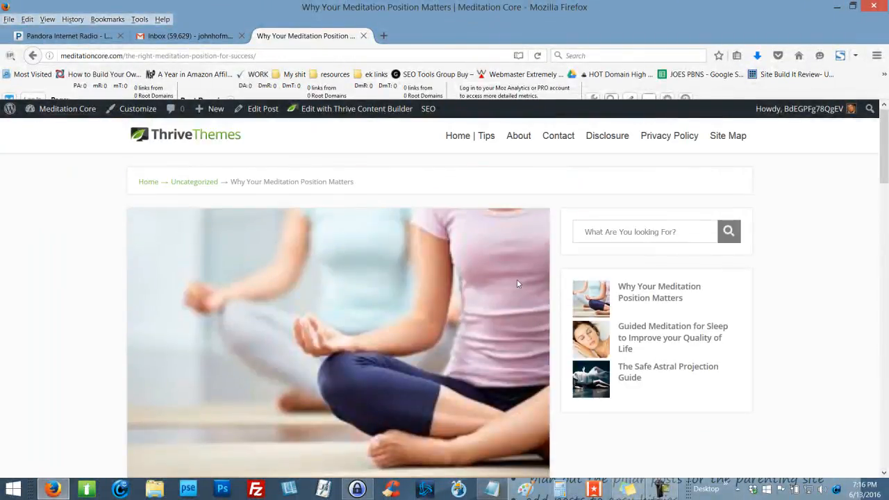
scroll(549, 268, down, 5)
scroll(559, 306, up, 5)
scroll(500, 284, down, 1)
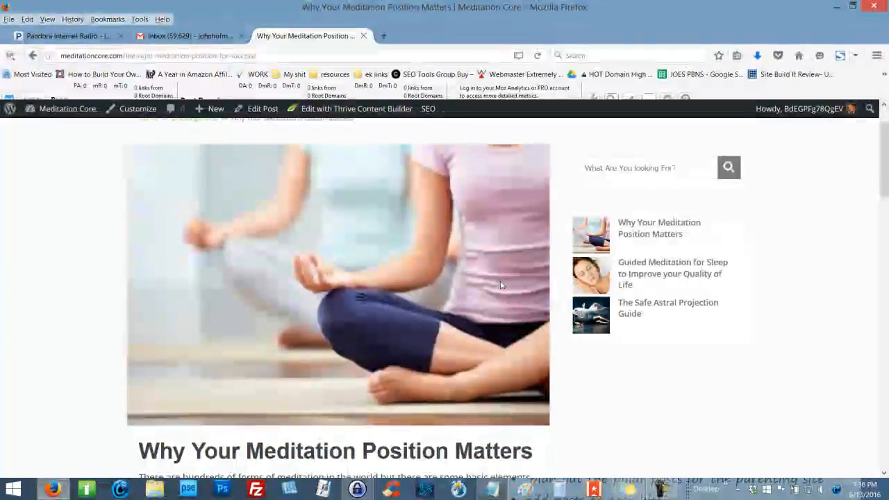
scroll(528, 278, down, 3)
scroll(540, 293, up, 3)
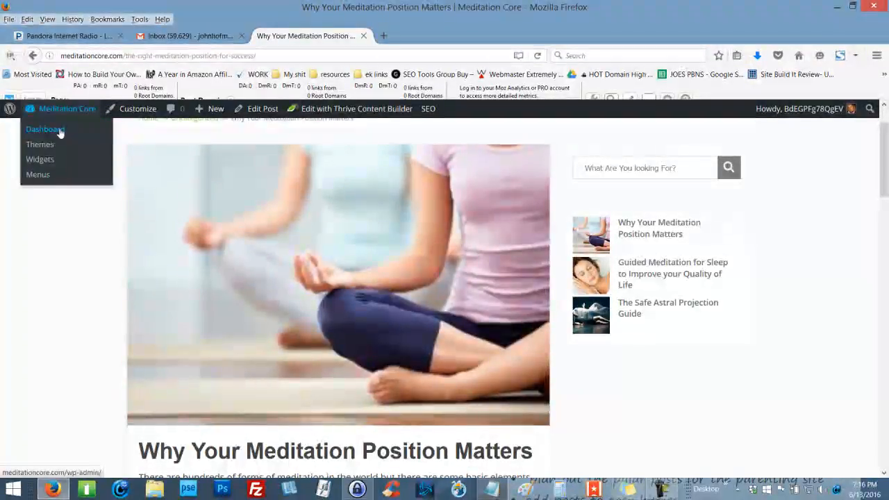
Go to the site's WordPress dashboard and open the FocusBlog theme options from the Thrive Dashboard
click(57, 130)
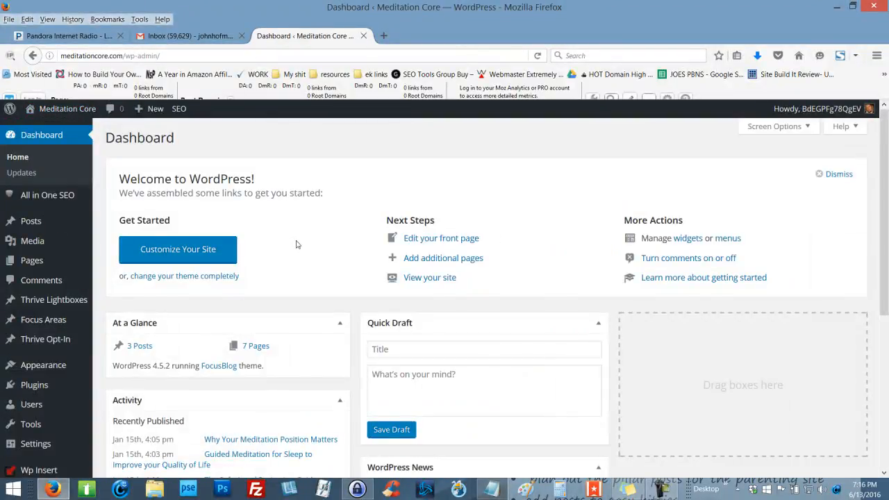
scroll(297, 241, down, 5)
click(54, 441)
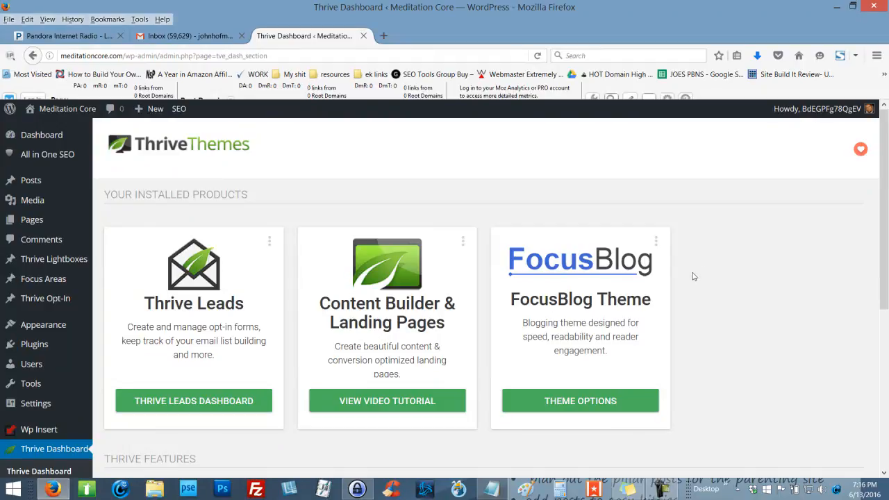
click(649, 401)
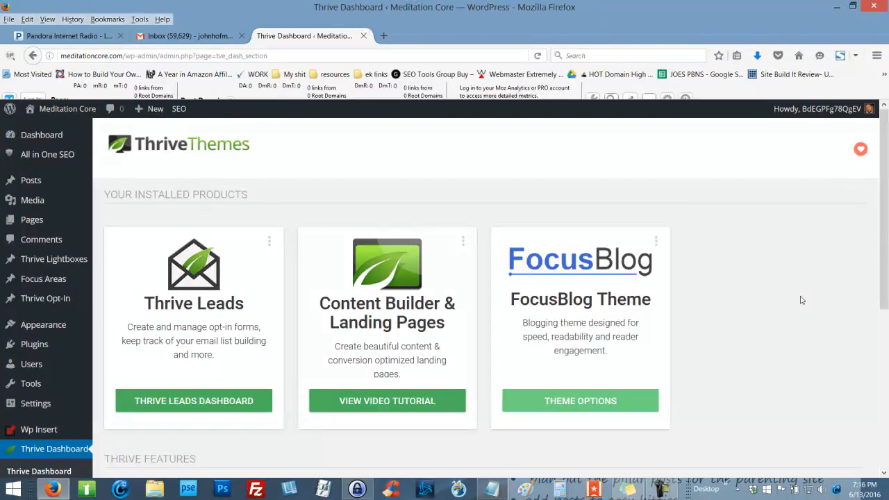
scroll(653, 333, down, 4)
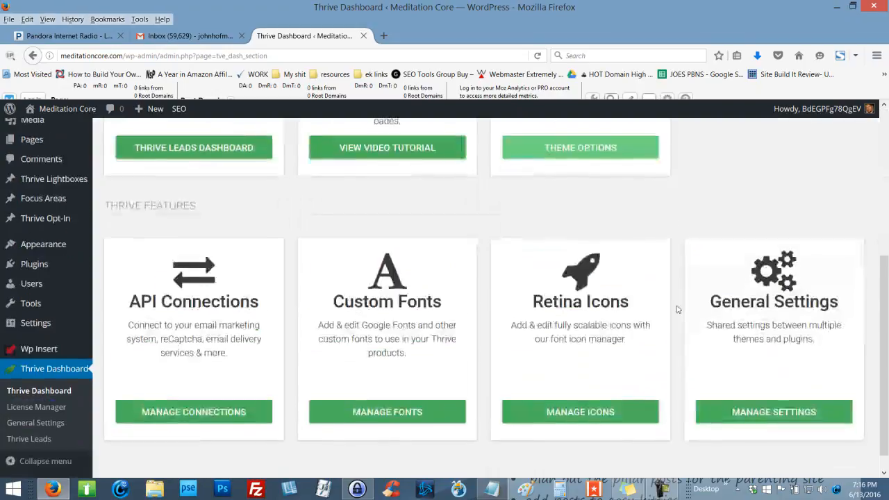
scroll(661, 248, up, 1)
click(591, 214)
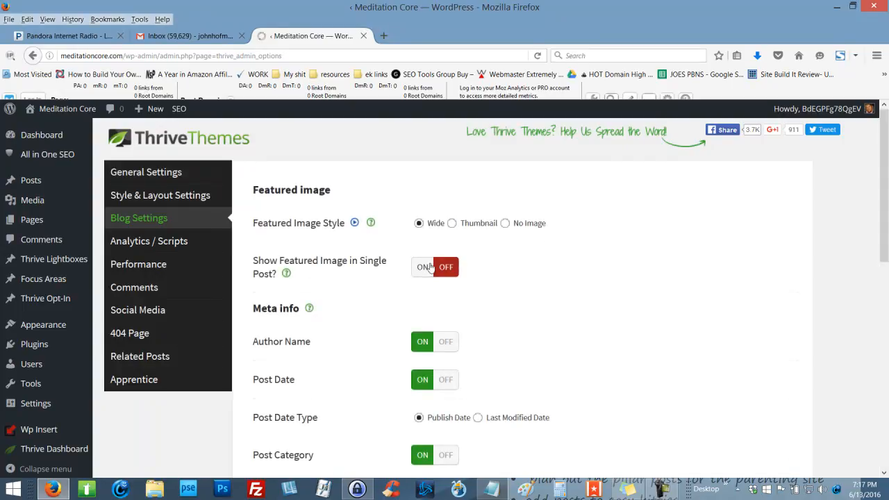
In the theme's Blog Settings, set Featured Image Style to No Image, turn off Show Featured Image in Single Post, and save all changes
click(423, 267)
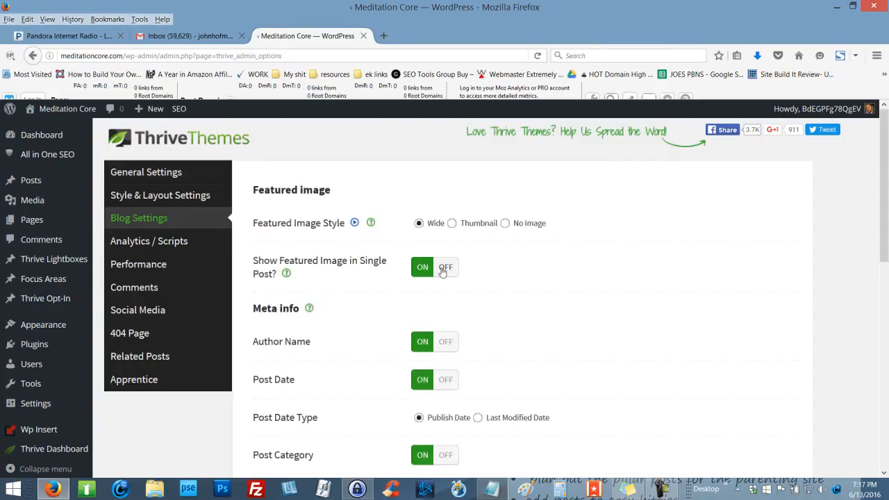
click(445, 268)
click(451, 223)
click(506, 223)
scroll(507, 278, down, 10)
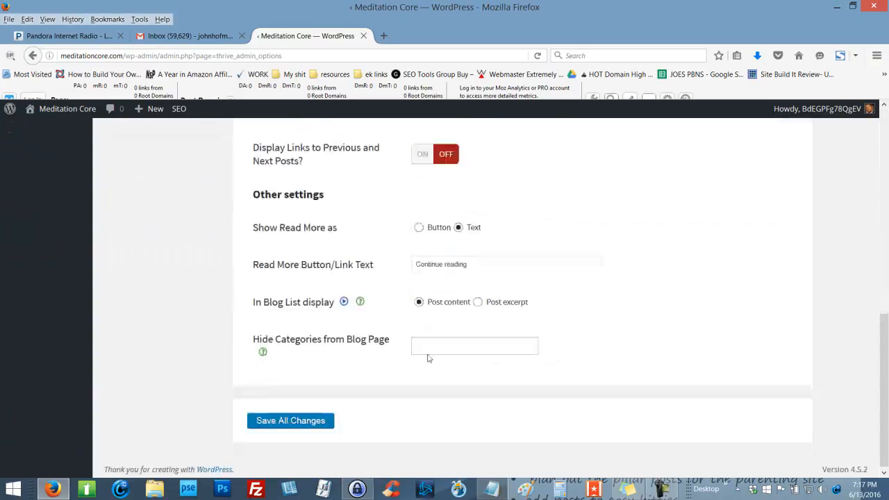
click(319, 417)
scroll(617, 337, up, 8)
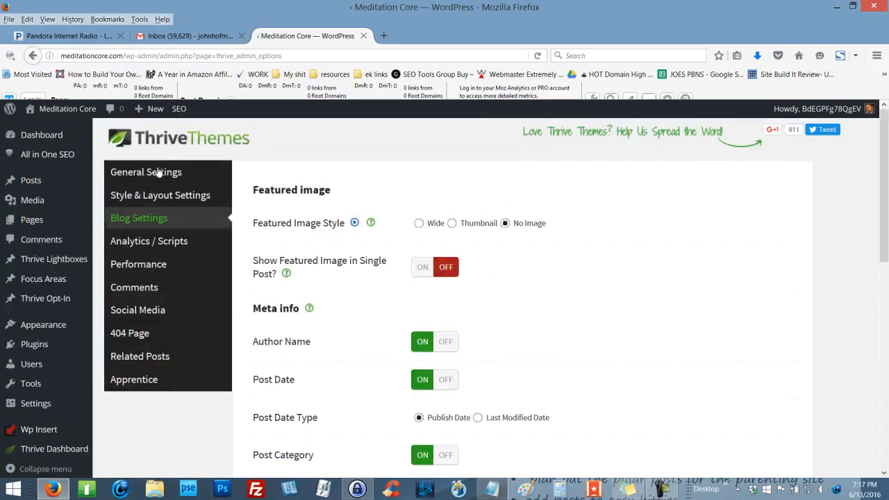
Visit the live site and reopen the "Why Your Meditation Position Matters" post to check its layout without the featured image
mouse_move(63, 111)
click(40, 129)
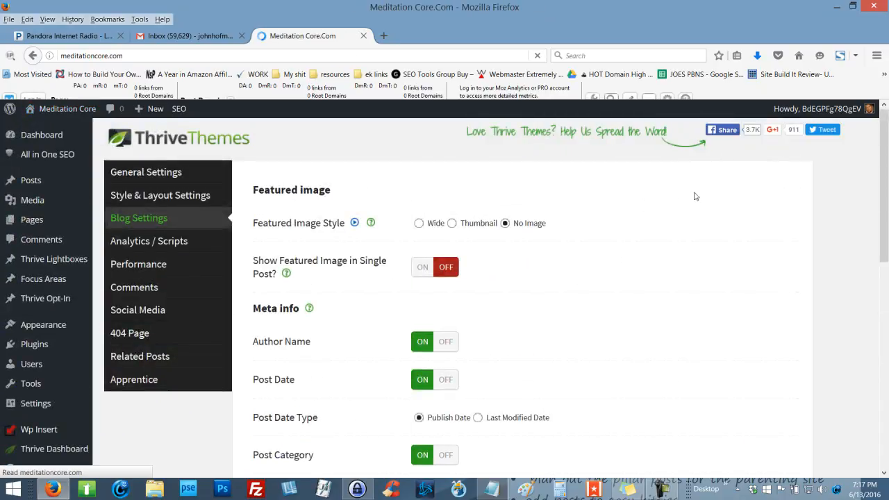
scroll(695, 256, down, 5)
click(738, 277)
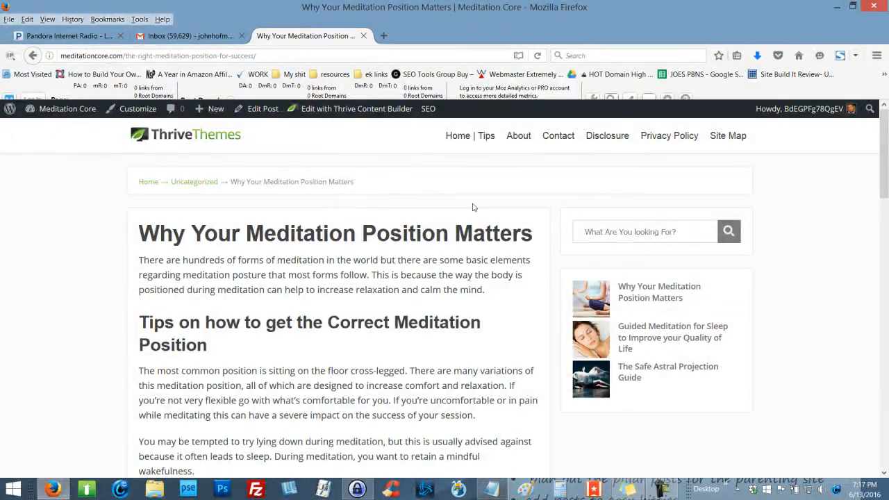
scroll(486, 226, down, 5)
scroll(296, 239, down, 6)
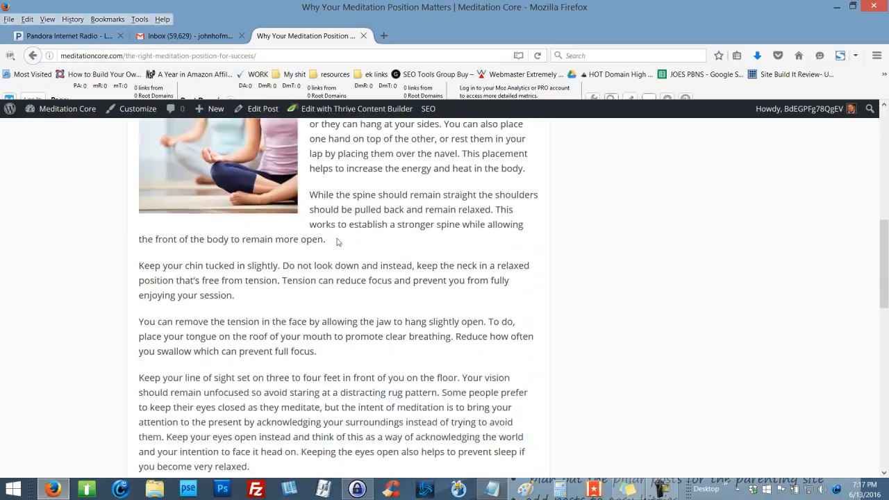
scroll(437, 265, up, 12)
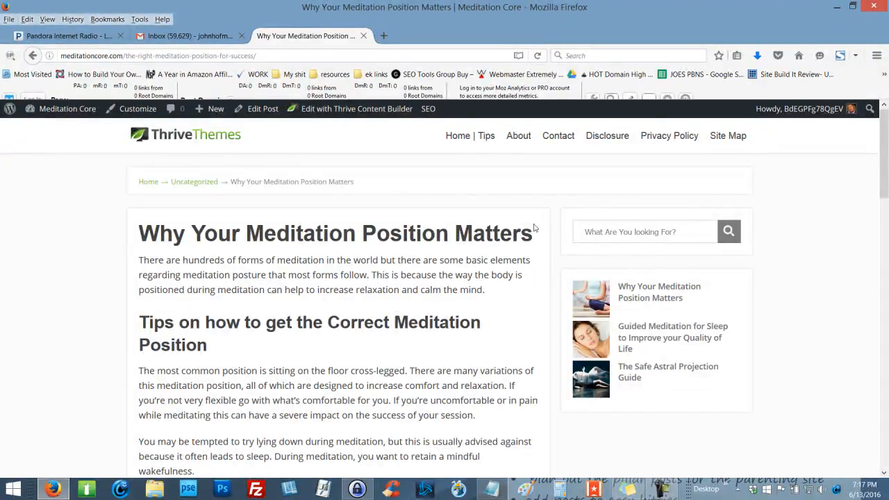
Open the post in Thrive Content Builder and try placing an Image element between the title and the first paragraph
click(560, 139)
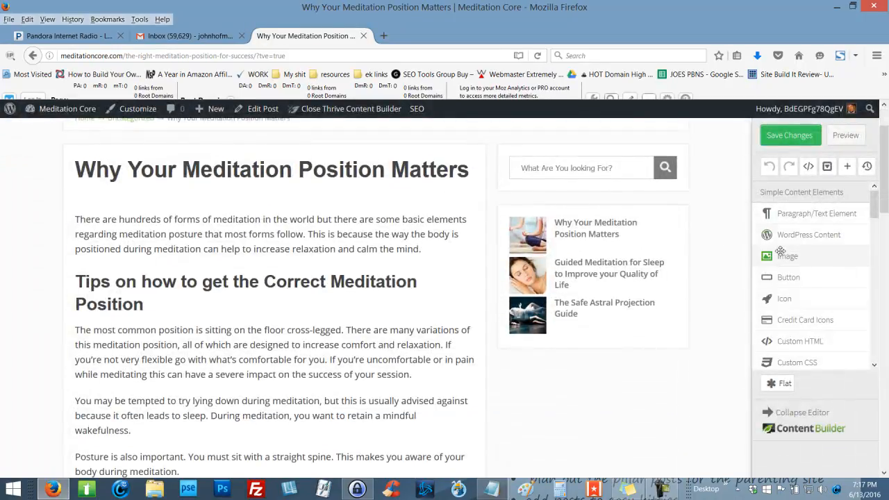
drag(781, 251, 401, 197)
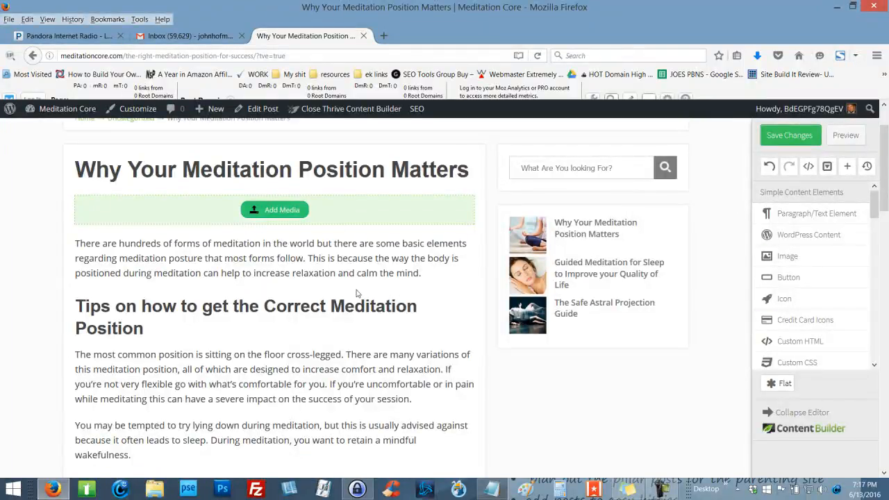
scroll(340, 205, down, 3)
scroll(342, 200, down, 10)
scroll(347, 271, up, 5)
scroll(361, 276, up, 10)
click(468, 201)
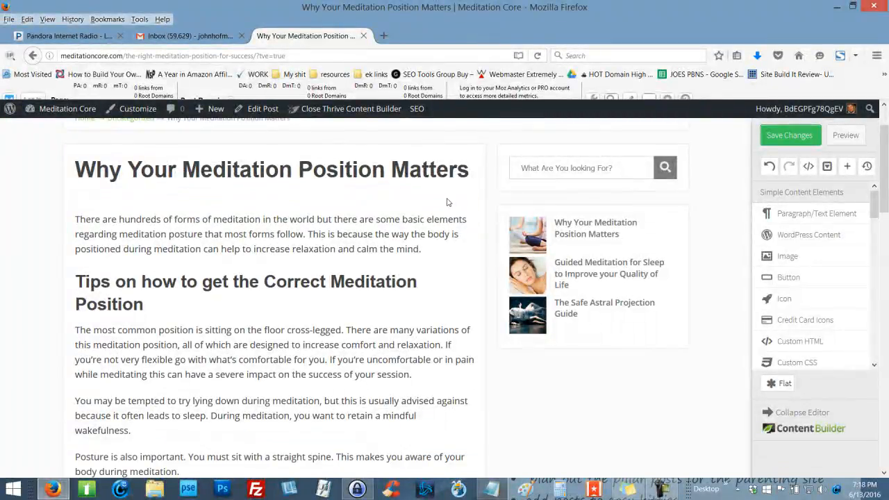
scroll(604, 347, down, 1)
scroll(485, 248, up, 1)
Open the post in the WordPress editor without saving the builder changes, and copy its entire text into the open Notepad document
click(259, 111)
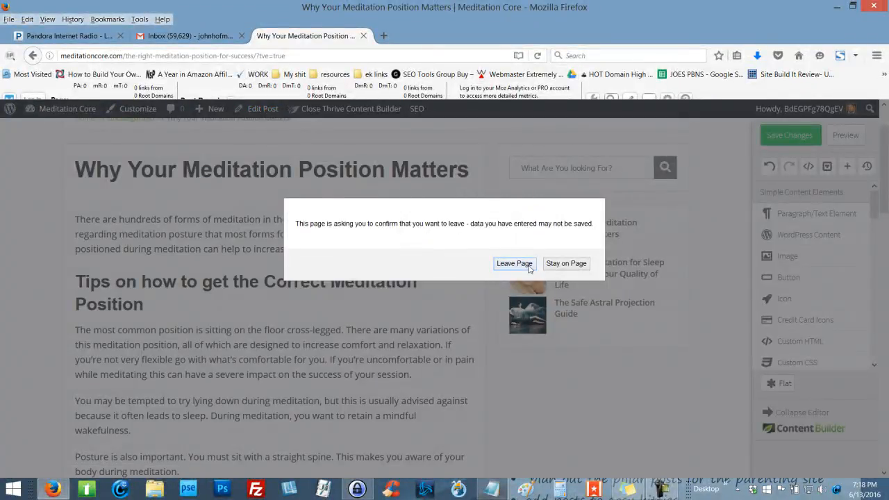
click(514, 264)
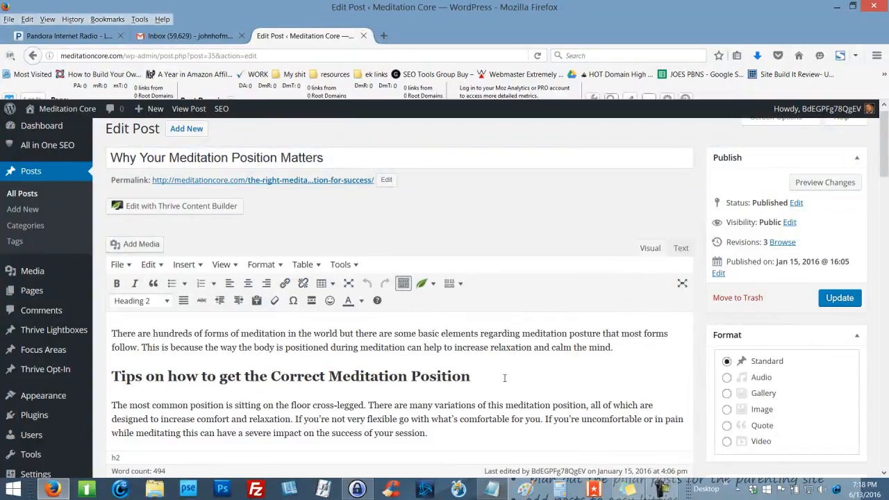
key(ctrl+a)
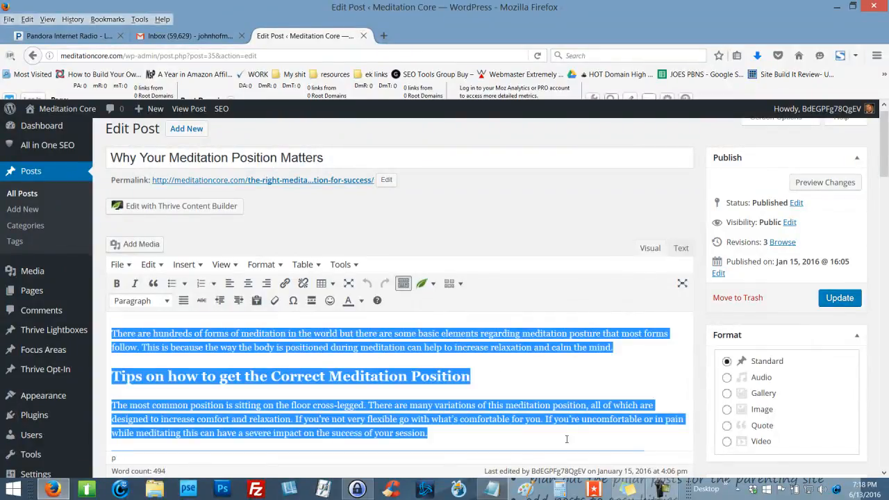
click(492, 490)
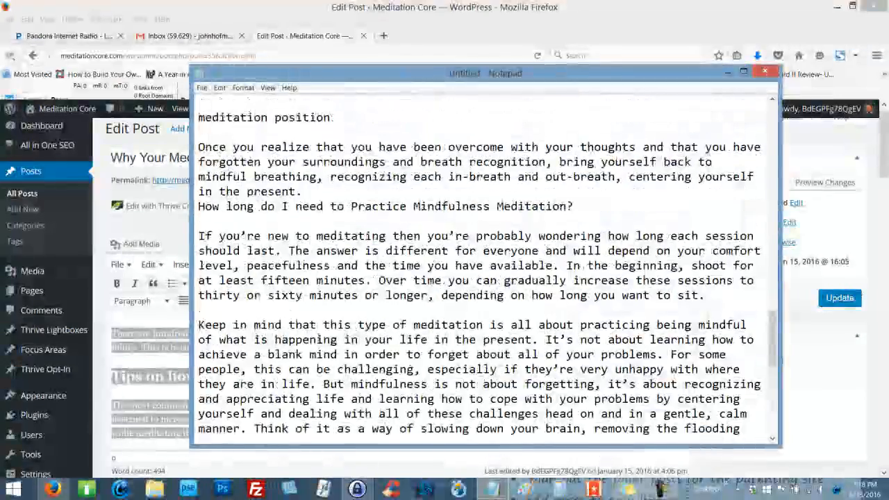
scroll(310, 274, up, 20)
scroll(310, 273, up, 4)
drag(227, 267, 574, 266)
key(ctrl+v)
scroll(680, 101, up, 15)
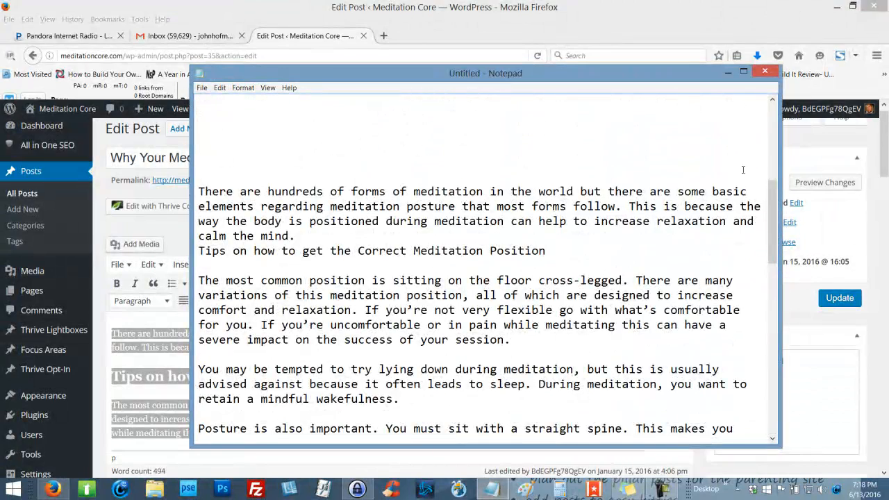
scroll(748, 171, down, 1)
click(728, 72)
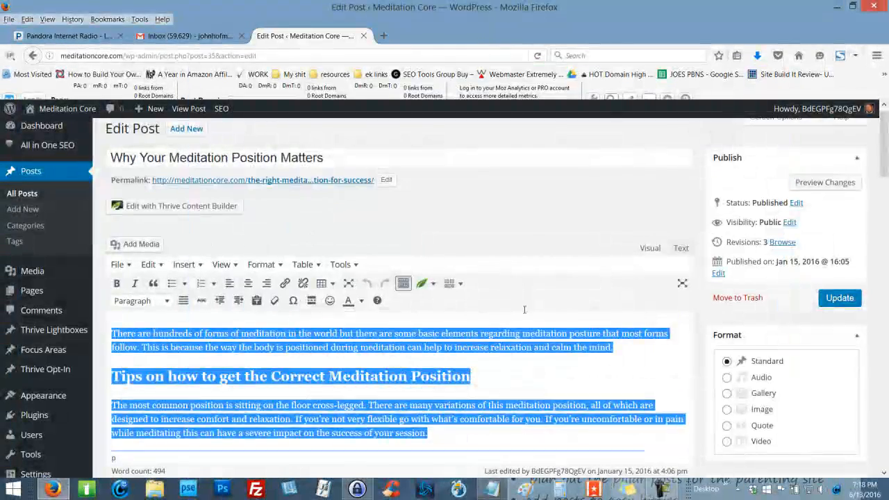
Delete the post's entire content in the WordPress editor and update the post
scroll(517, 303, down, 3)
click(464, 323)
scroll(464, 324, down, 4)
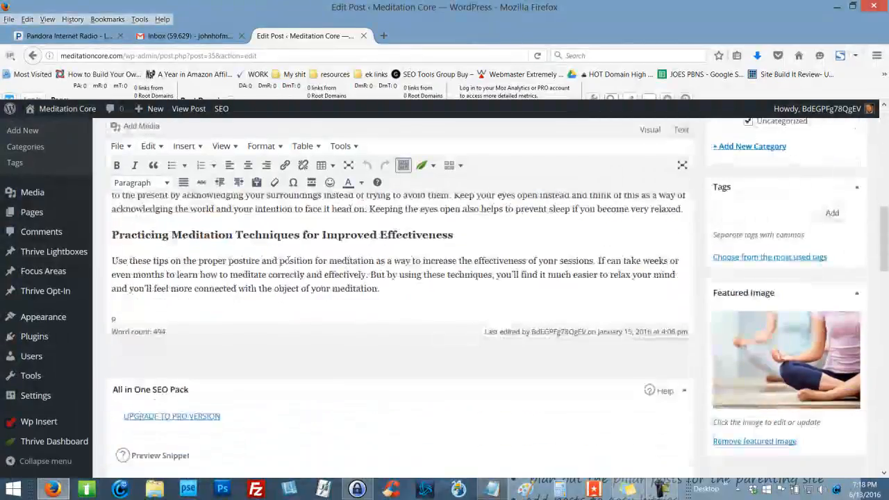
scroll(562, 218, up, 10)
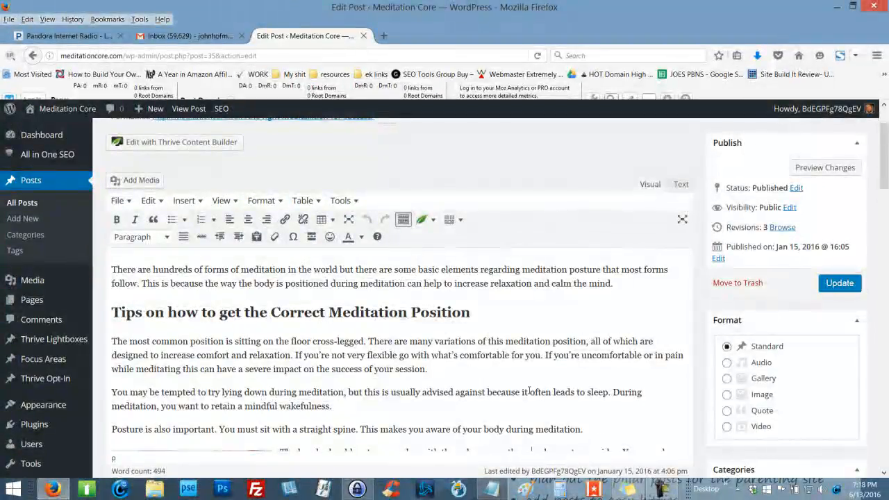
click(491, 488)
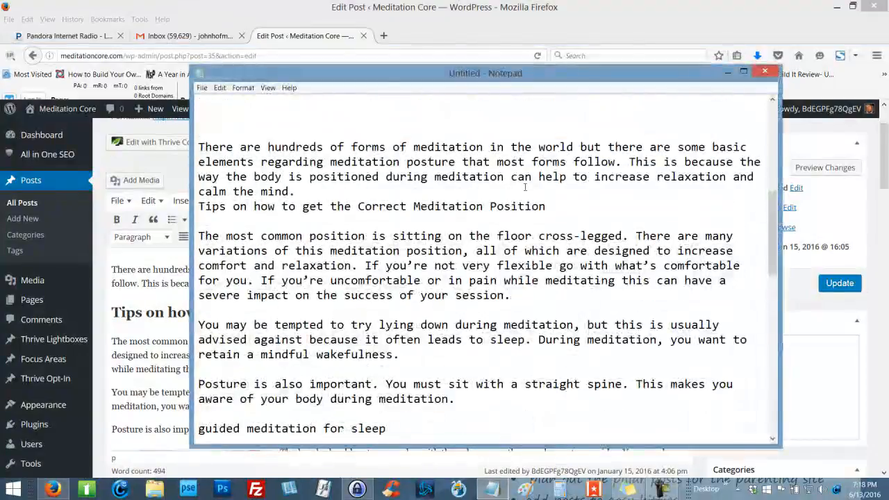
click(728, 74)
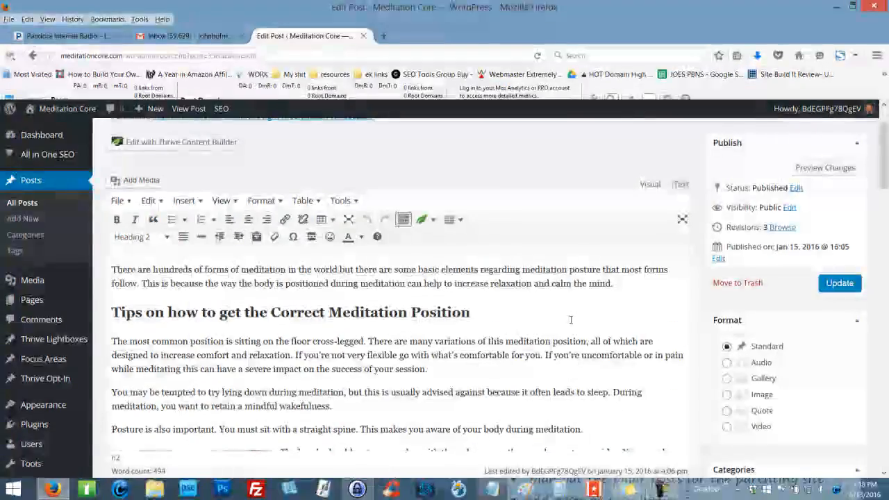
key(ctrl+a)
key(BackSpace)
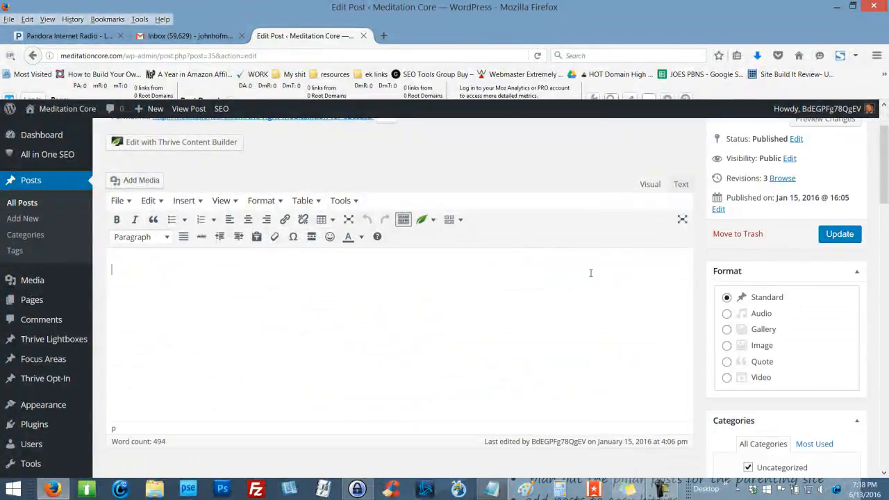
click(841, 235)
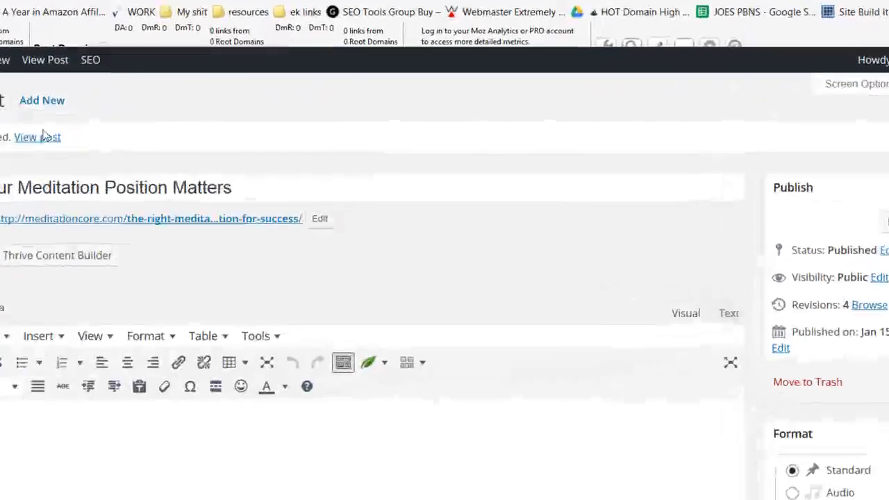
Open the emptied post in Thrive Content Builder and add a Paragraph/Text Element below its title
click(43, 136)
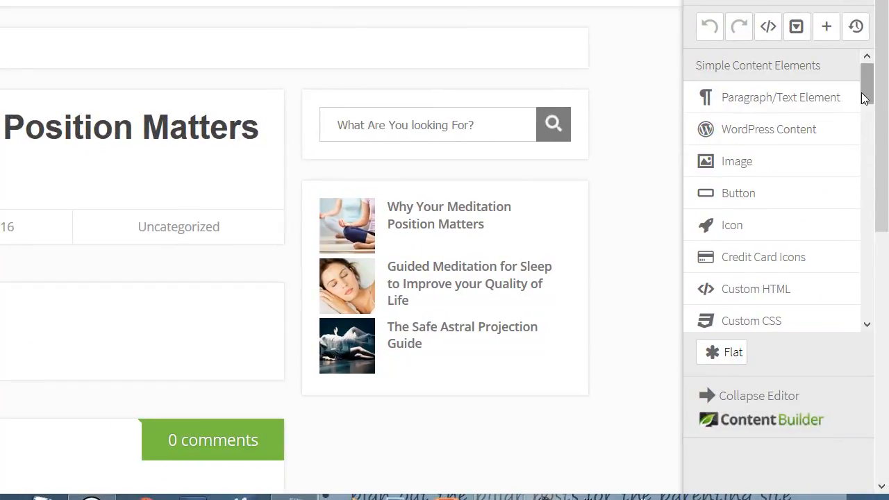
mouse_move(863, 94)
mouse_down()
mouse_move(866, 105)
mouse_move(868, 83)
mouse_up()
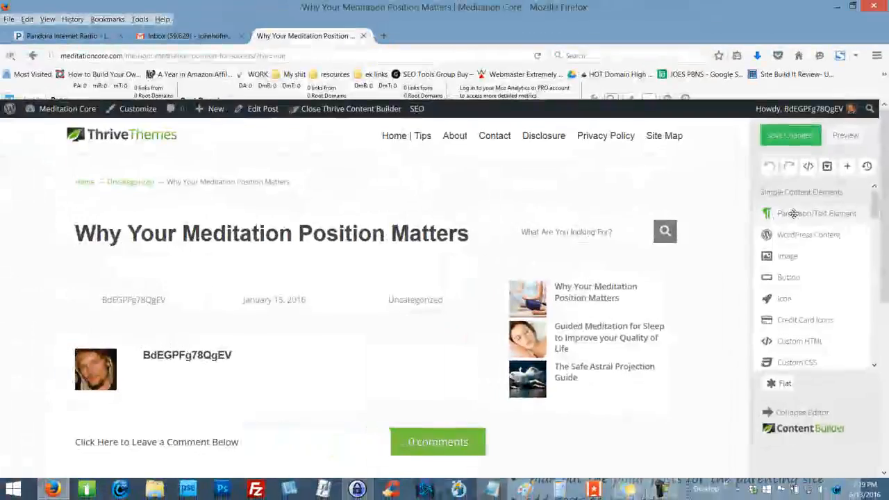
drag(748, 96, 321, 150)
drag(510, 248, 407, 258)
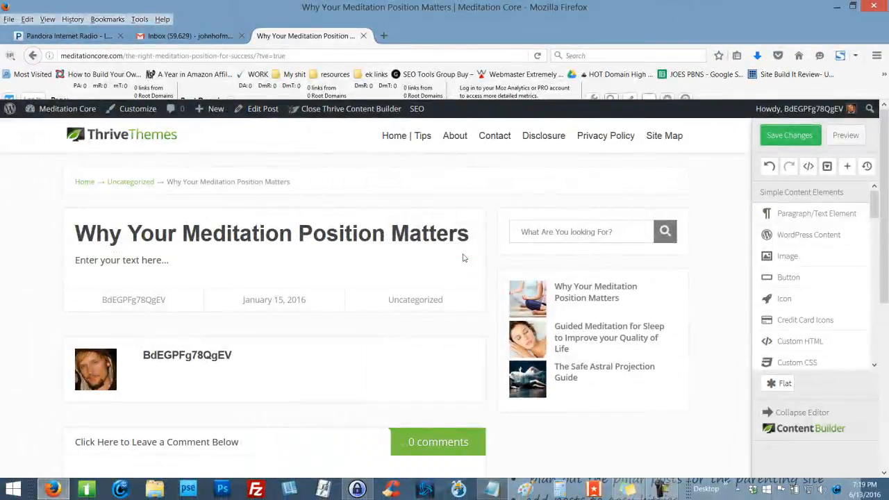
Replace the text element's placeholder with the opening paragraph from Notepad, "There are hundreds of forms of meditation…"
click(493, 495)
scroll(486, 278, up, 7)
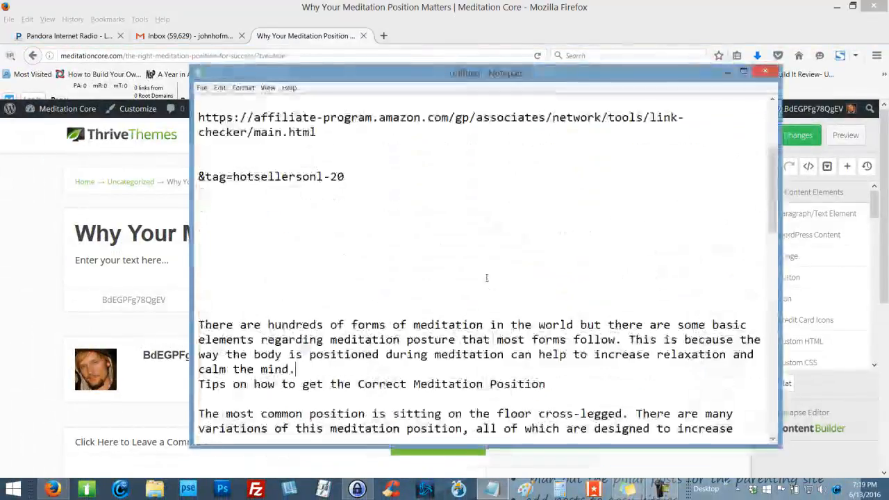
scroll(485, 289, down, 5)
scroll(487, 295, down, 1)
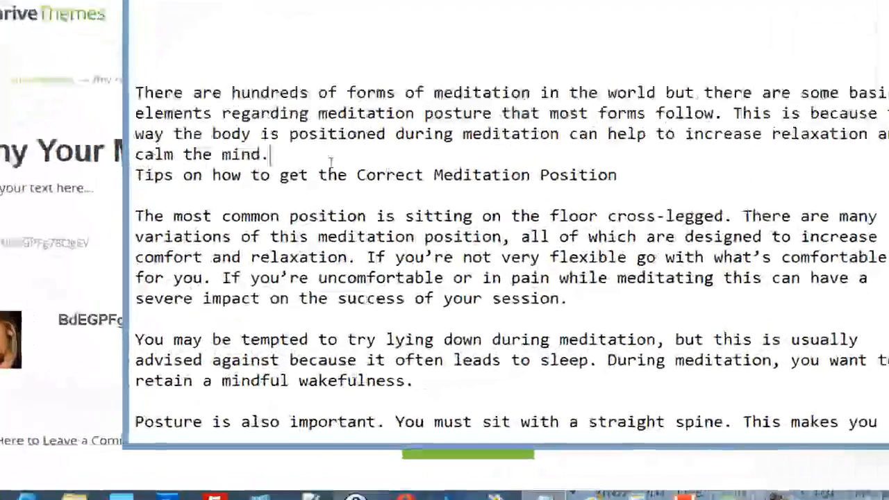
drag(299, 132, 112, 61)
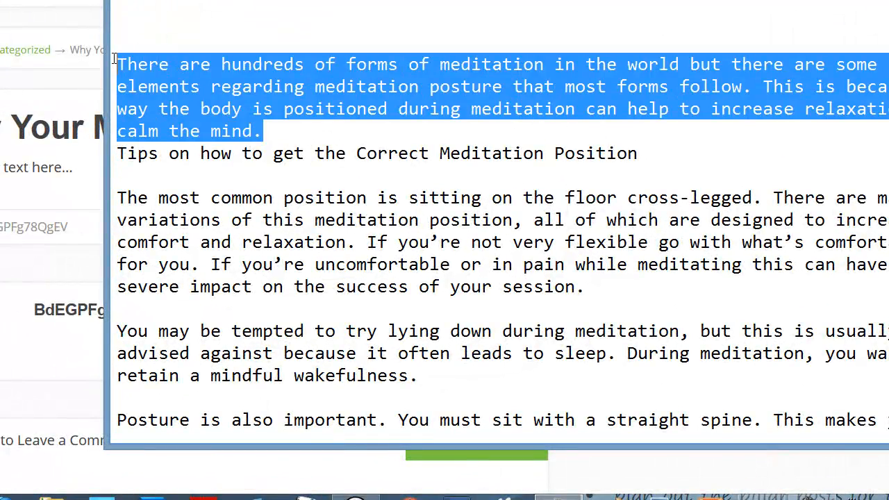
click(8, 195)
click(44, 168)
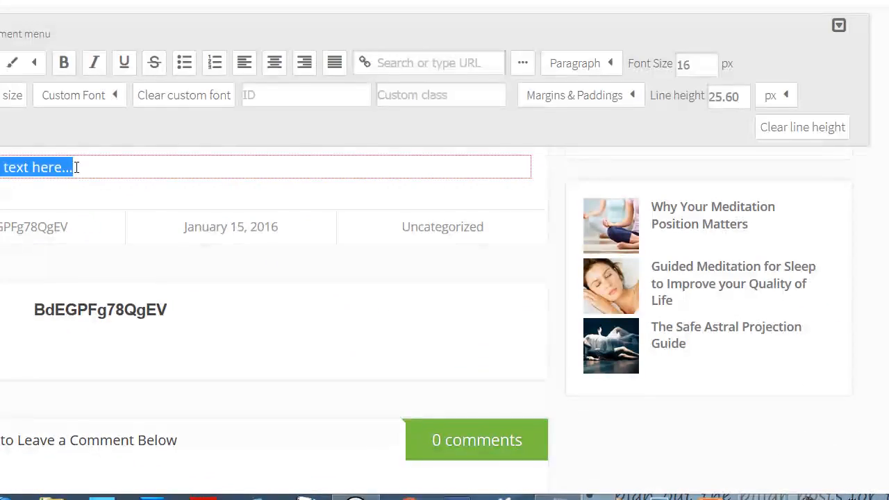
text(There are hundreds of forms of meditation in the world but there are some basic elements to meditation posture that most forms follow. This is because the way the body is positioned during meditation can help to increase relaxation and calm the mind.)
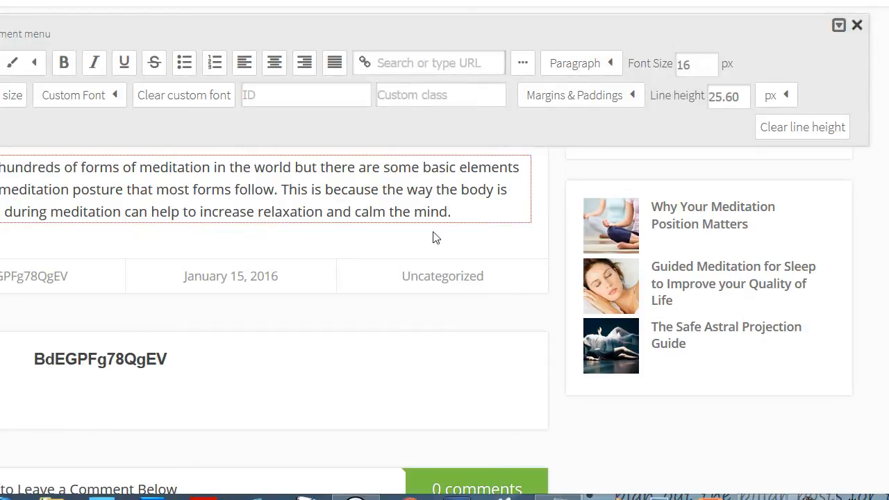
click(446, 235)
Duplicate the intro text element and replace the copy's text with "Tips on how to get the Correct Meditation Position" from Notepad
click(2, 164)
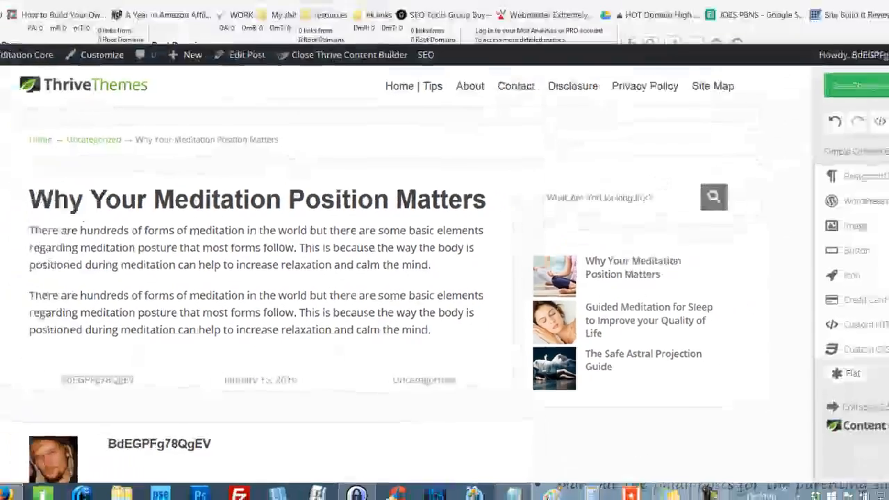
click(513, 495)
click(519, 254)
drag(548, 253, 198, 253)
key(ctrl+c)
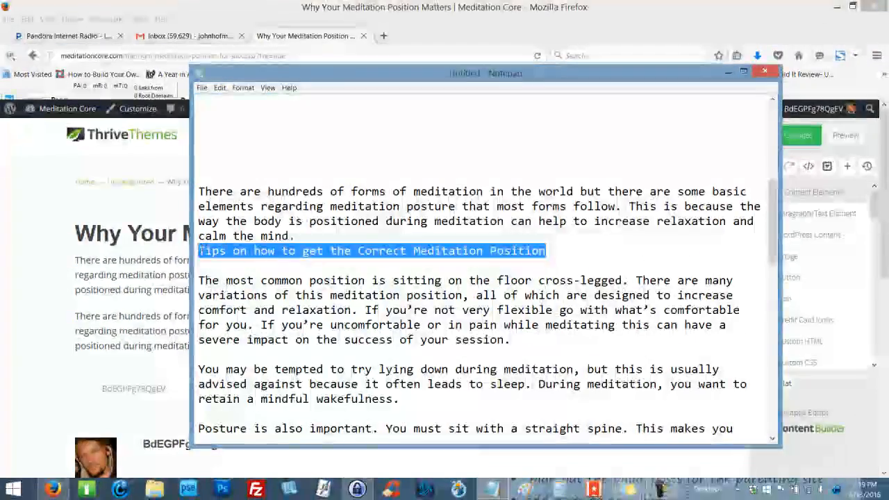
click(166, 331)
drag(421, 345, 75, 316)
key(ctrl+v)
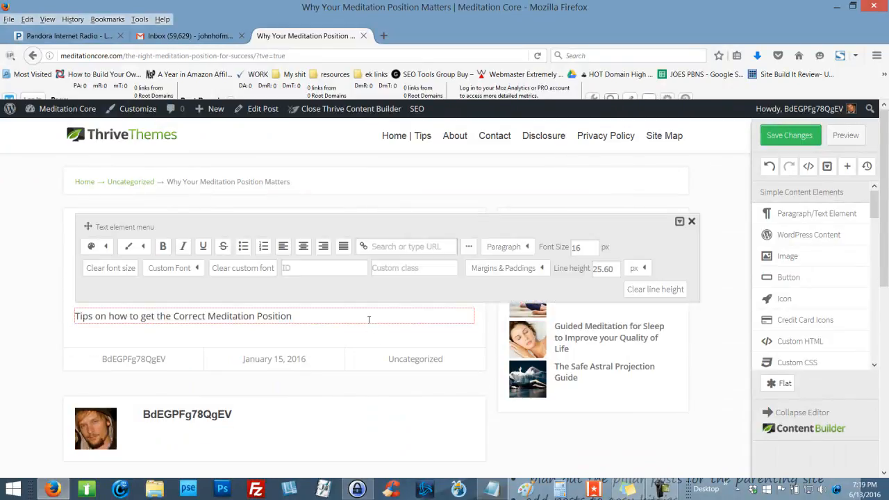
Format the "Tips on how to get the Correct Meditation Position" text as Heading 1
click(512, 248)
click(498, 346)
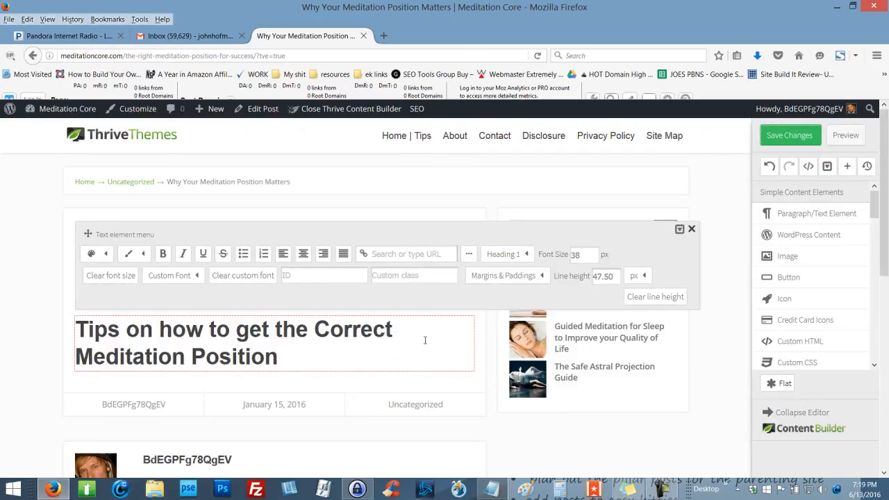
click(457, 385)
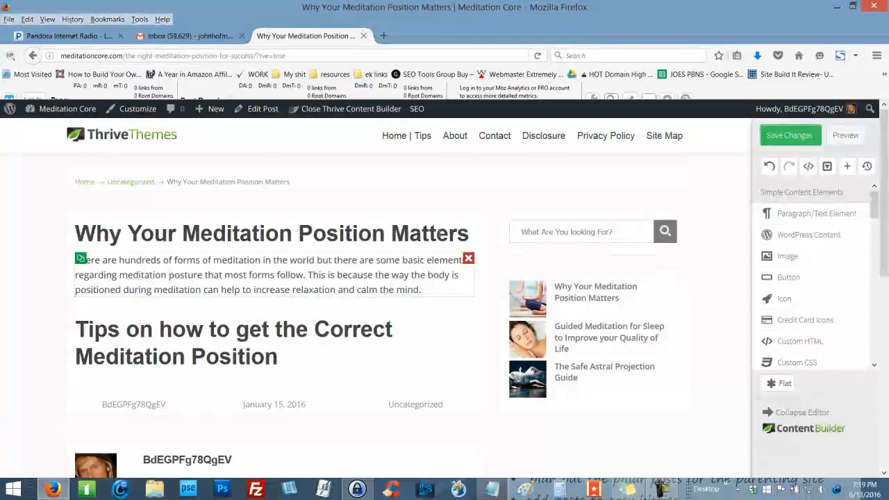
Duplicate the intro paragraph element and move the copy below the "Tips on how to get the Correct Meditation Position" heading
scroll(387, 246, down, 2)
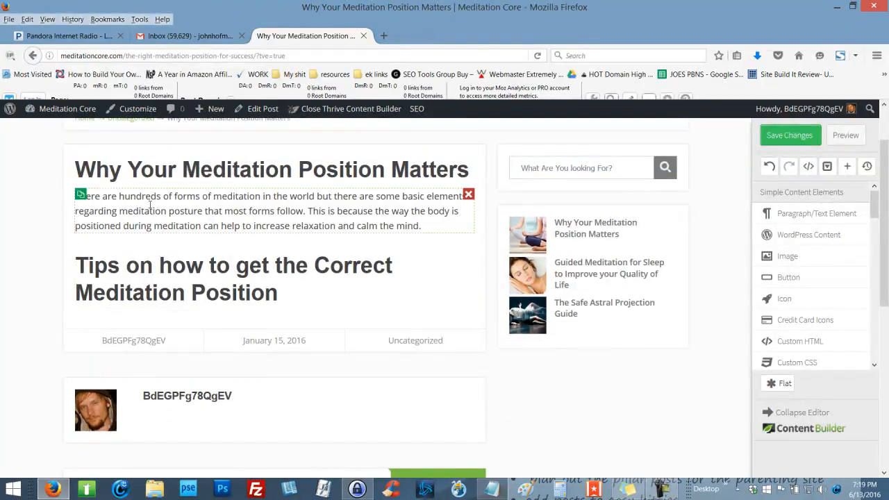
click(81, 196)
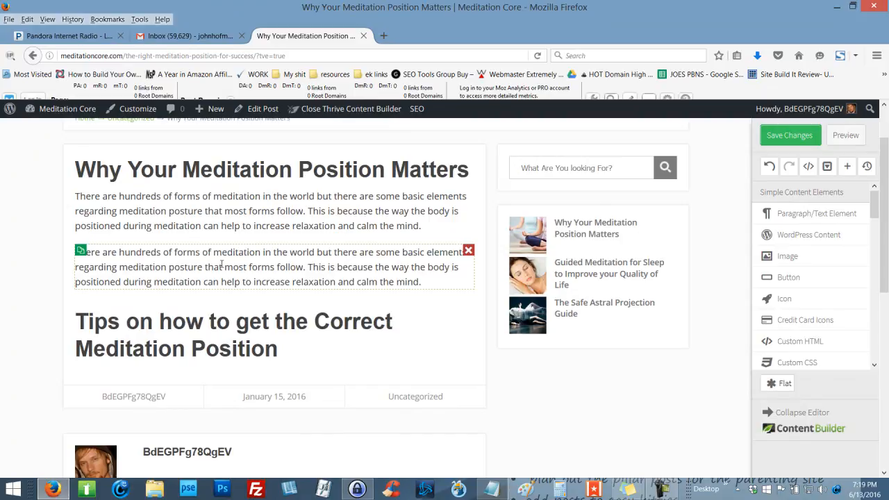
drag(242, 255, 269, 371)
scroll(476, 400, down, 3)
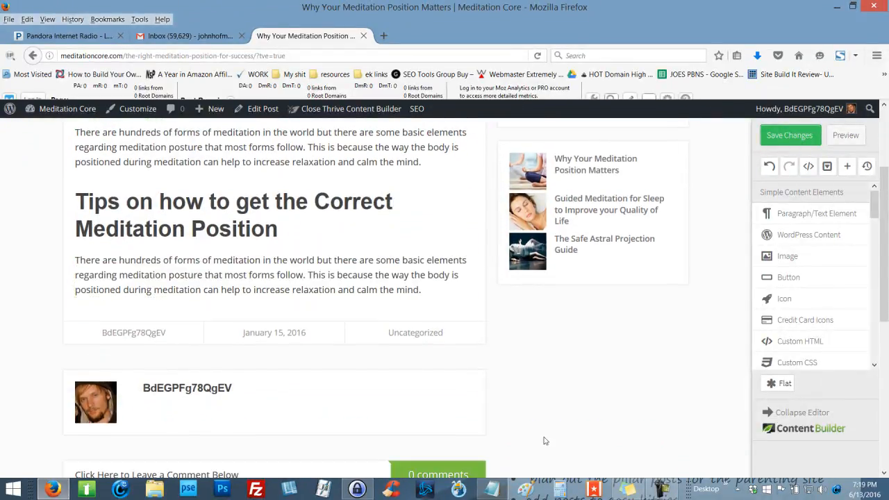
Replace the text of the paragraph below the heading with "The most common position is sitting on the floor cross-legged…" from Notepad
click(492, 489)
drag(514, 341, 200, 281)
key(ctrl+c)
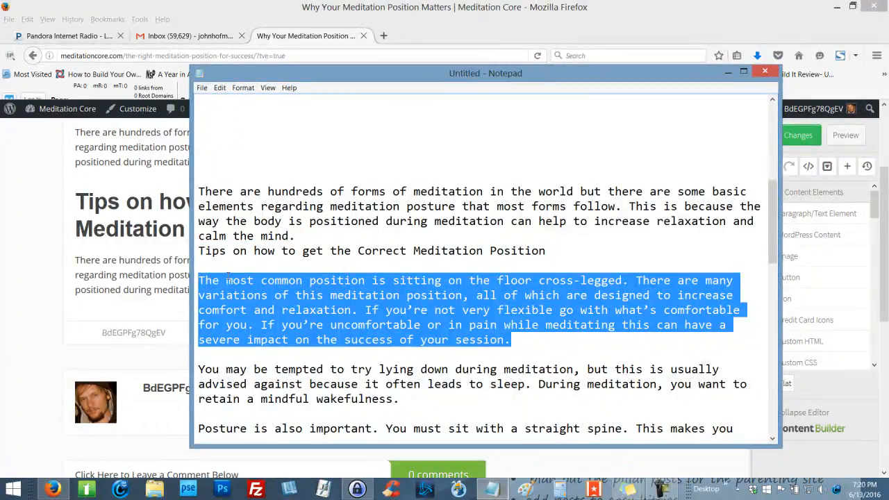
scroll(482, 374, down, 10)
scroll(481, 374, up, 10)
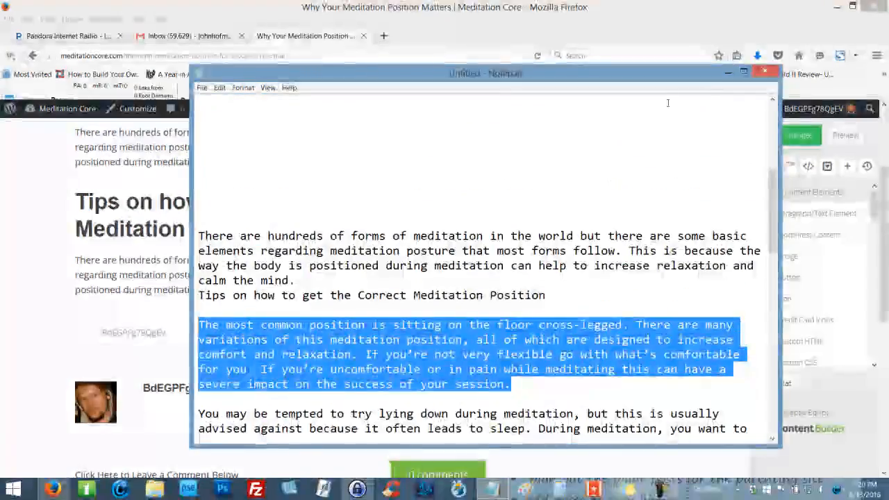
click(728, 72)
click(421, 290)
drag(421, 290, 81, 261)
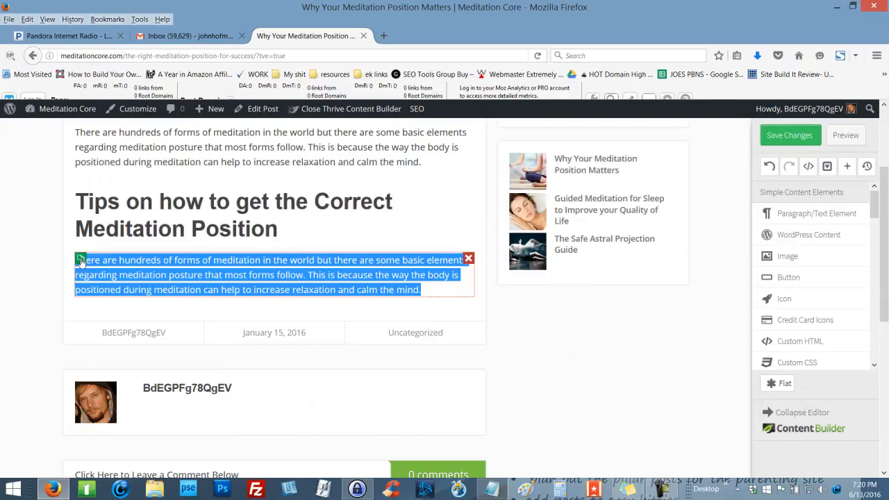
key(ctrl+v)
click(534, 342)
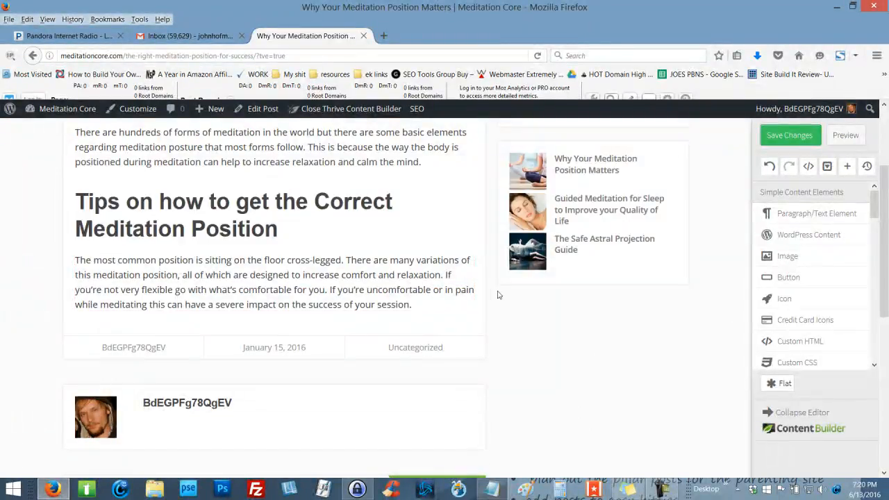
Insert the "Meditation Position" image from the media library between the "Tips on how to get the Correct Meditation Position" heading and its paragraph
drag(792, 251, 346, 257)
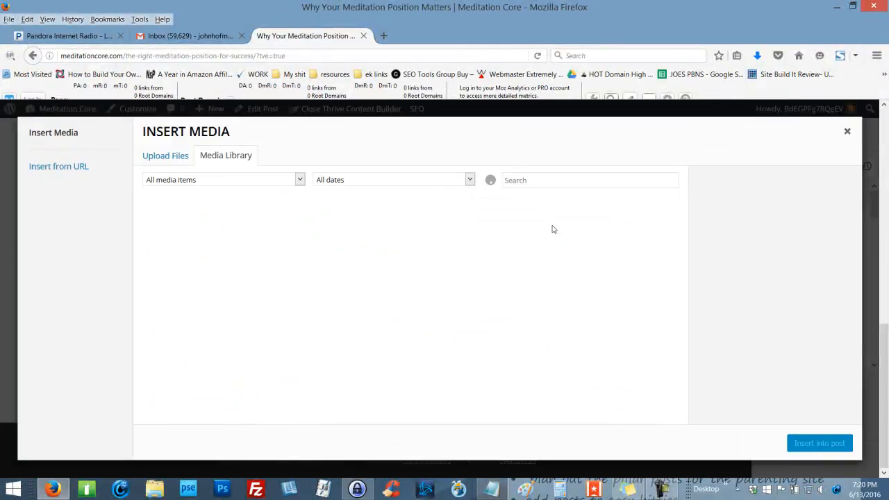
click(567, 326)
scroll(815, 346, down, 5)
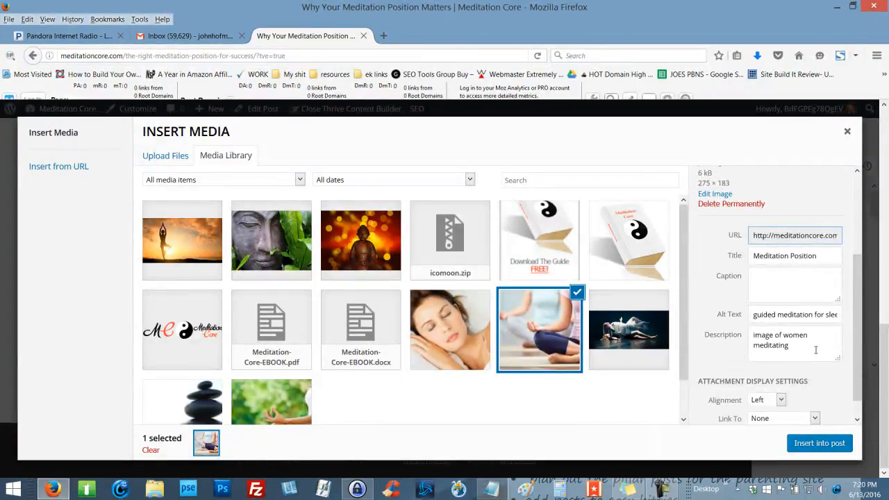
click(820, 443)
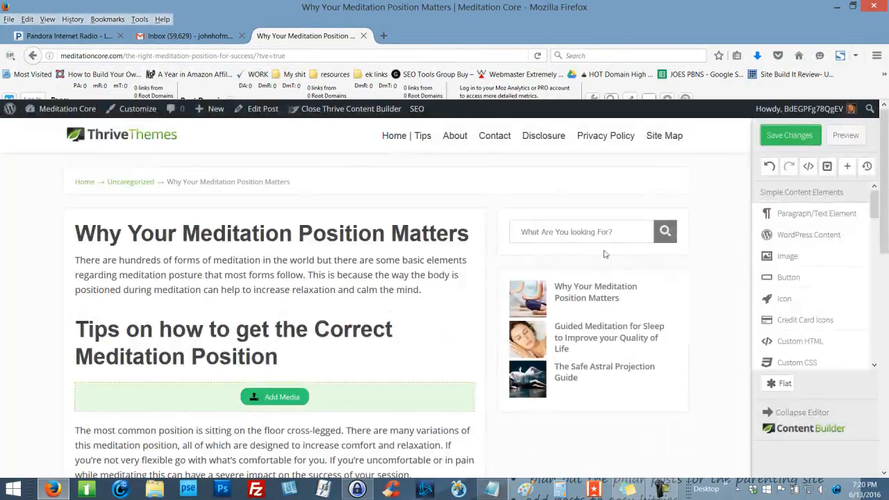
scroll(278, 299, down, 3)
Enlarge the meditation image to about 410 px and align it left so the paragraph wraps beside it
click(196, 252)
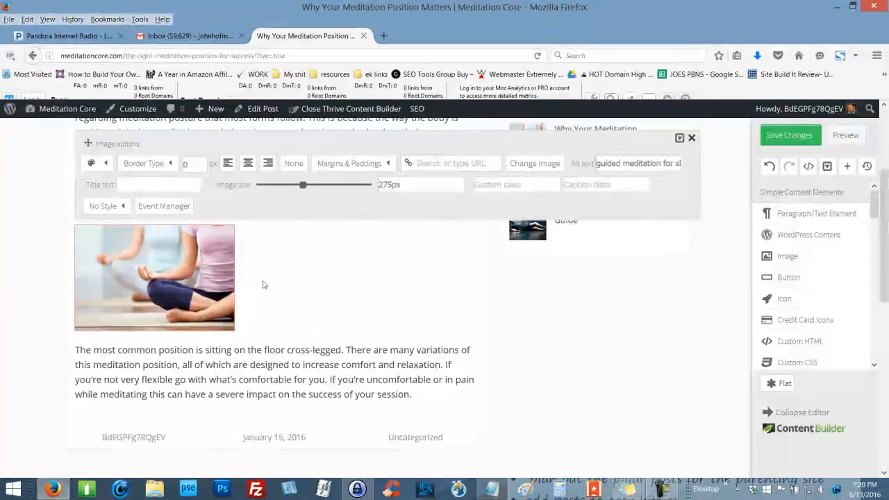
drag(303, 185, 327, 202)
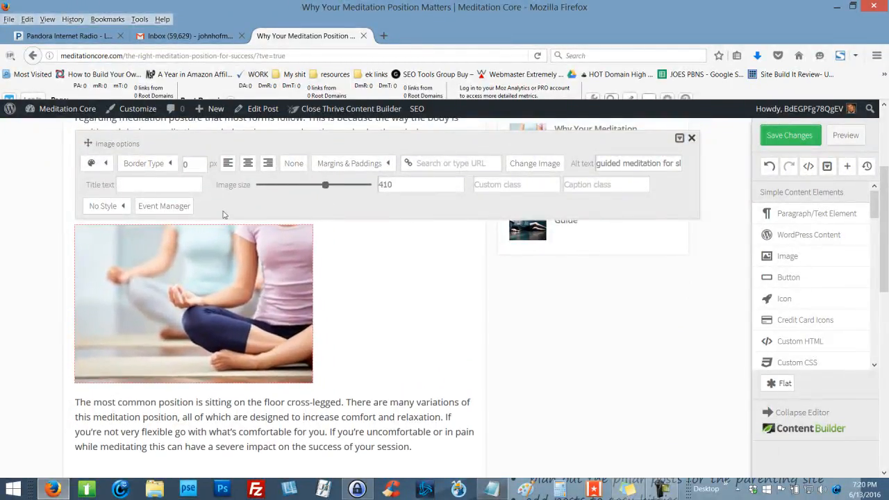
click(228, 163)
scroll(420, 339, up, 1)
scroll(420, 339, up, 1)
click(691, 201)
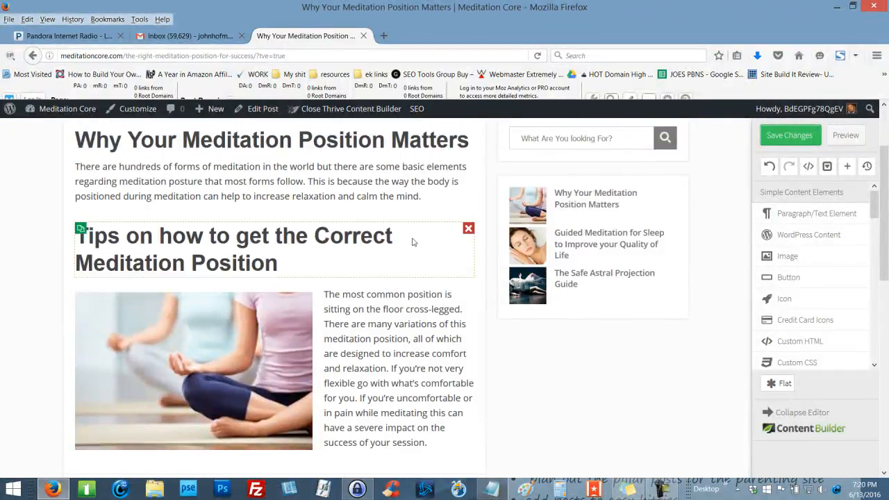
Add a Style 4 content box without headline under the post title and replace its placeholder text with the intro paragraph
scroll(369, 316, down, 1)
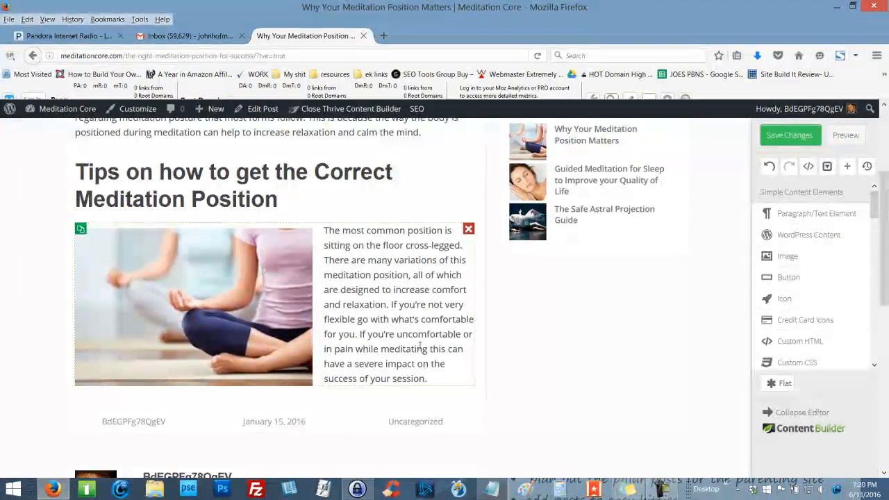
scroll(338, 300, down, 1)
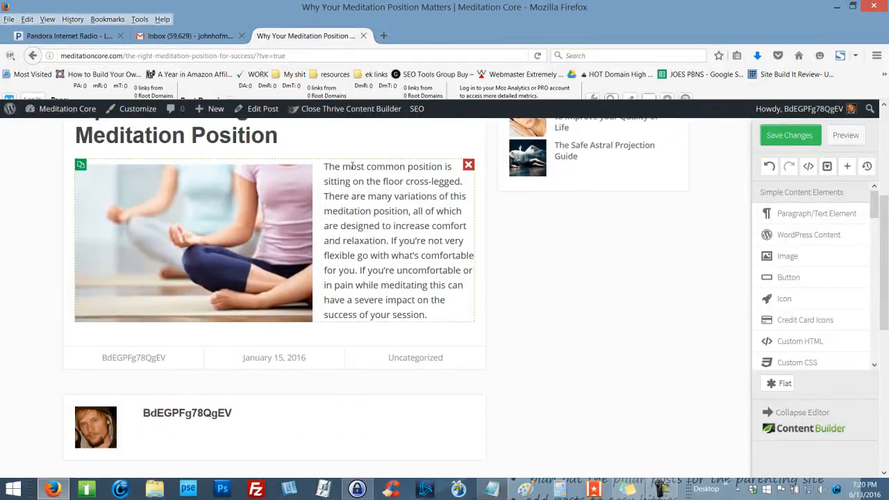
scroll(405, 300, up, 3)
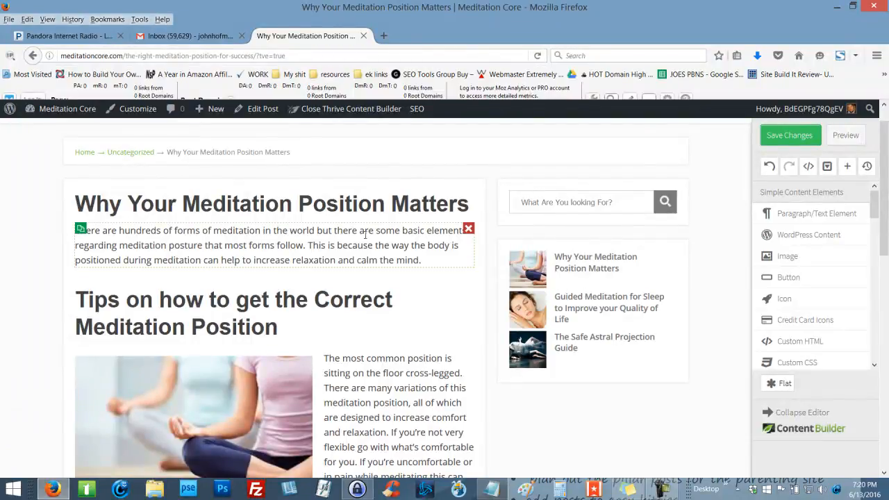
scroll(847, 273, down, 5)
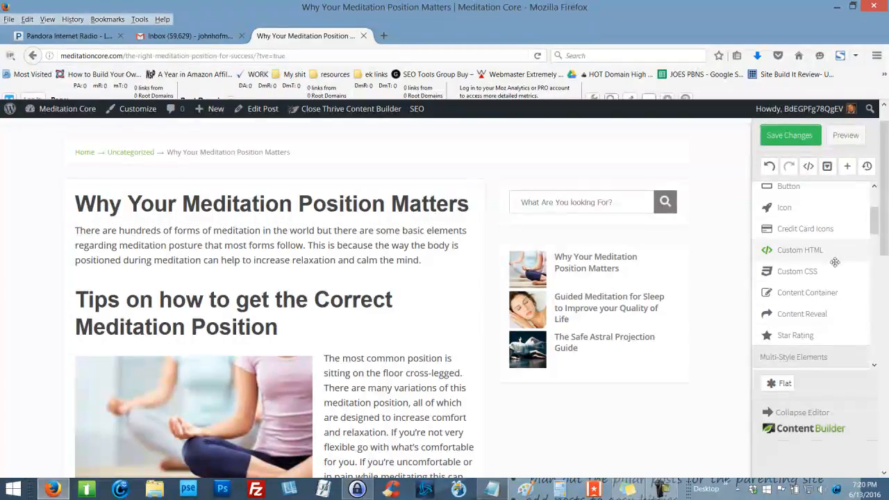
click(858, 332)
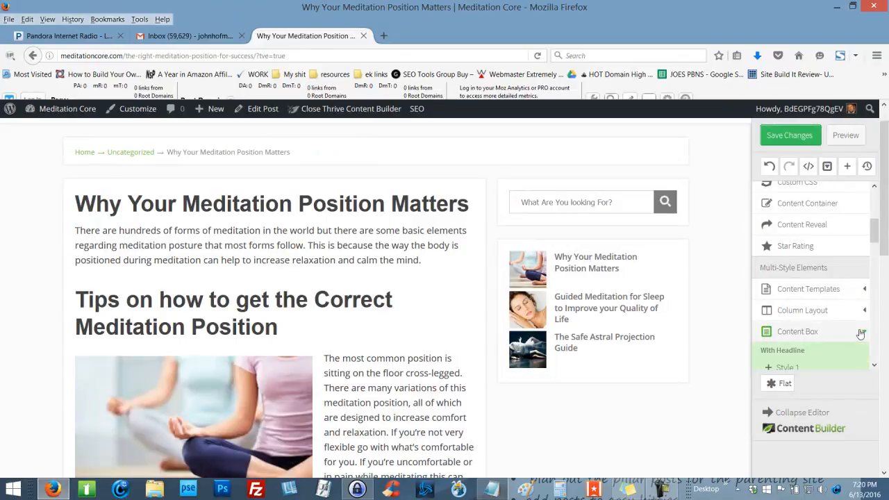
drag(806, 361, 460, 329)
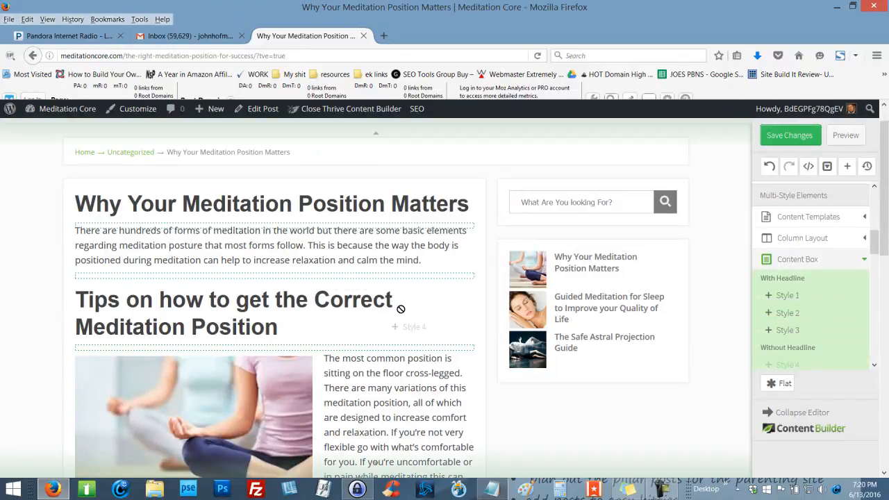
drag(367, 218, 351, 232)
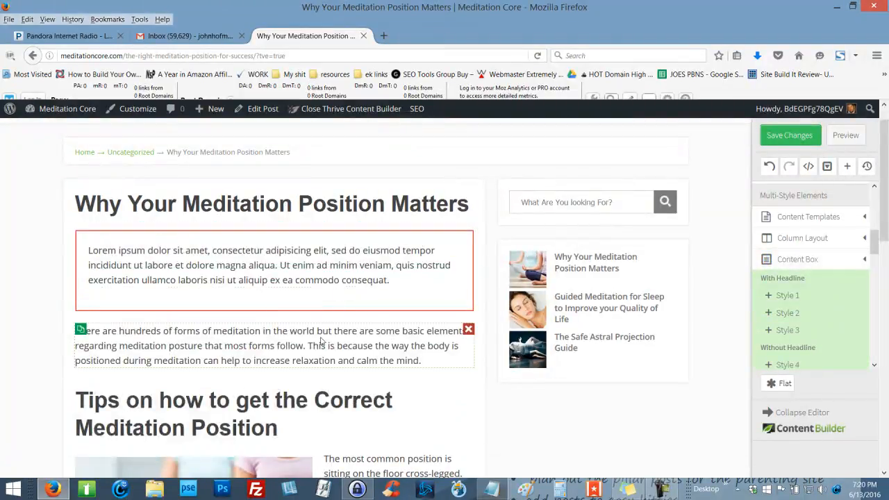
drag(319, 345, 334, 255)
click(456, 319)
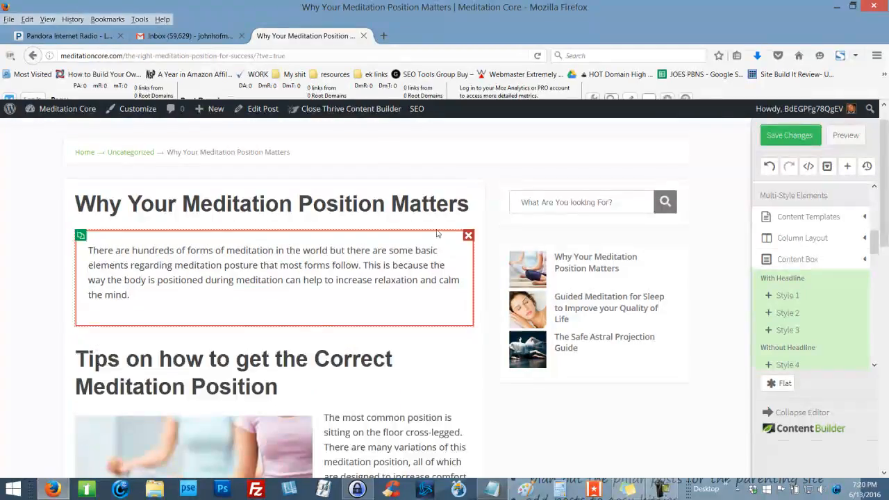
Change the color of the content box around the intro paragraph to green
click(105, 233)
click(92, 190)
click(123, 234)
click(582, 401)
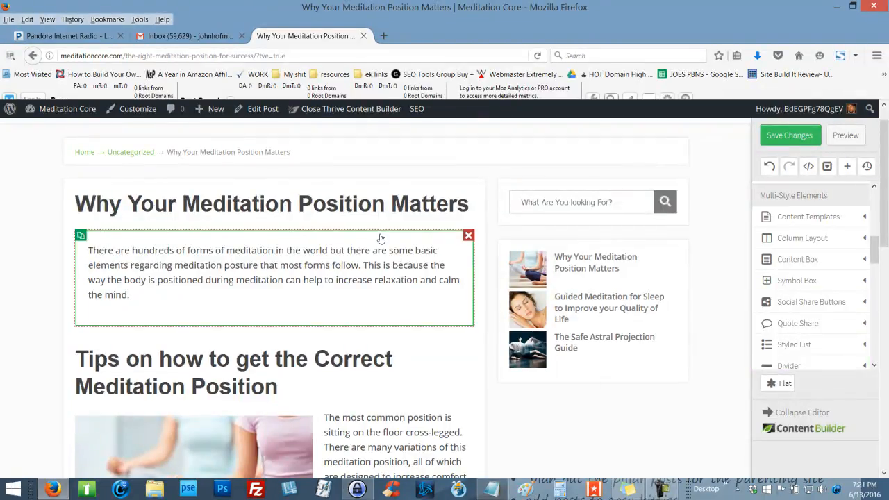
Add an icon element above the intro text inside the content box and choose the feather icon
scroll(417, 278, down, 3)
scroll(452, 332, up, 3)
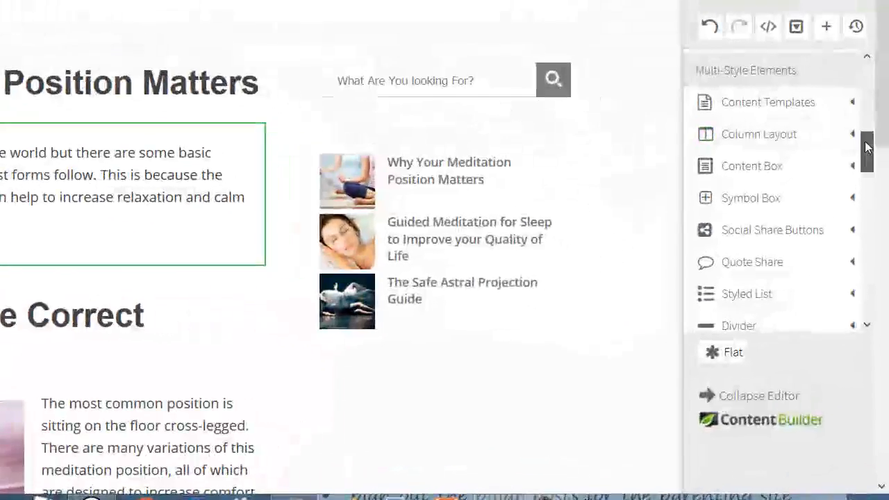
drag(874, 245, 874, 251)
drag(867, 156, 844, 93)
drag(751, 132, 78, 166)
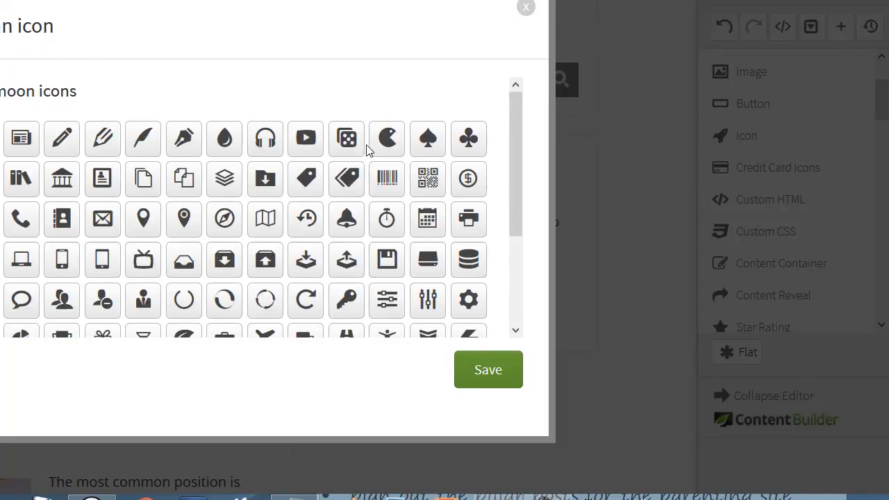
drag(518, 116, 508, 208)
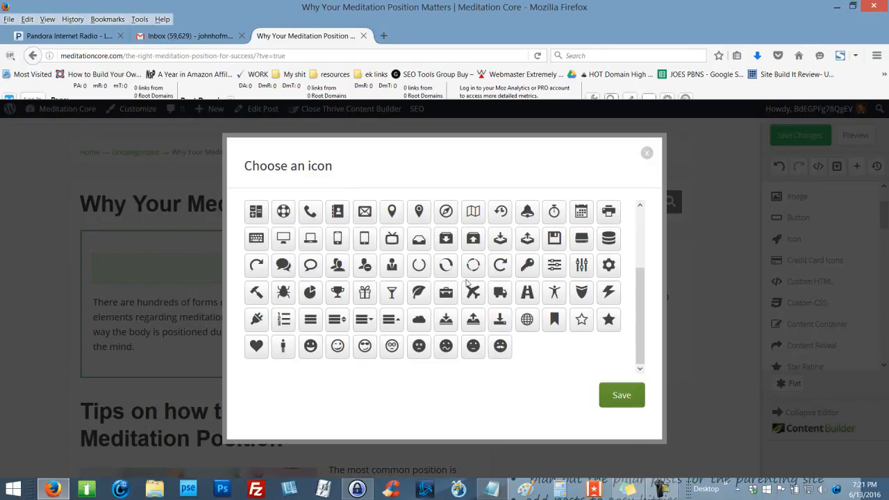
scroll(445, 285, up, 3)
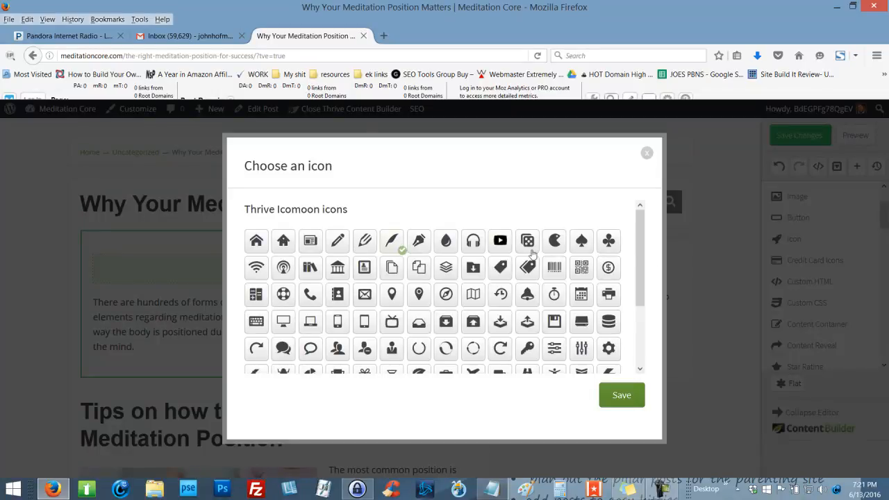
click(620, 404)
Enlarge the feather icon to about 125 px and align it left of the intro text
click(281, 259)
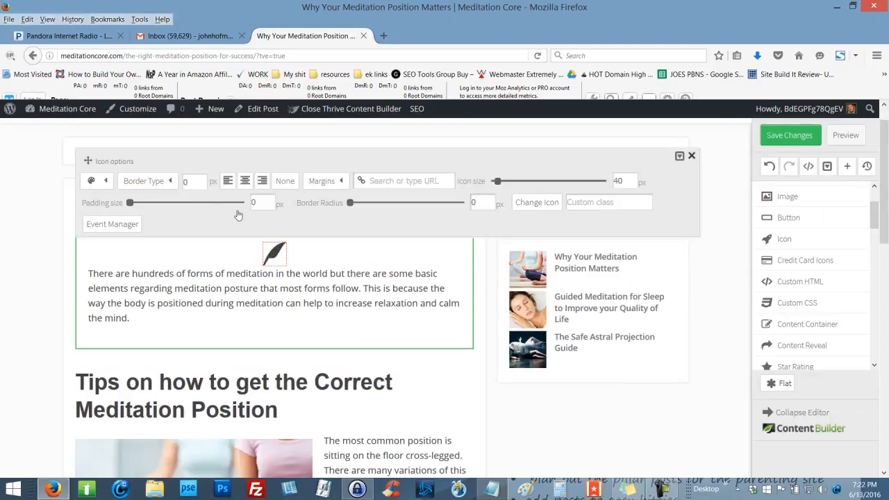
mouse_move(500, 183)
mouse_down()
mouse_move(514, 183)
mouse_move(508, 190)
mouse_up()
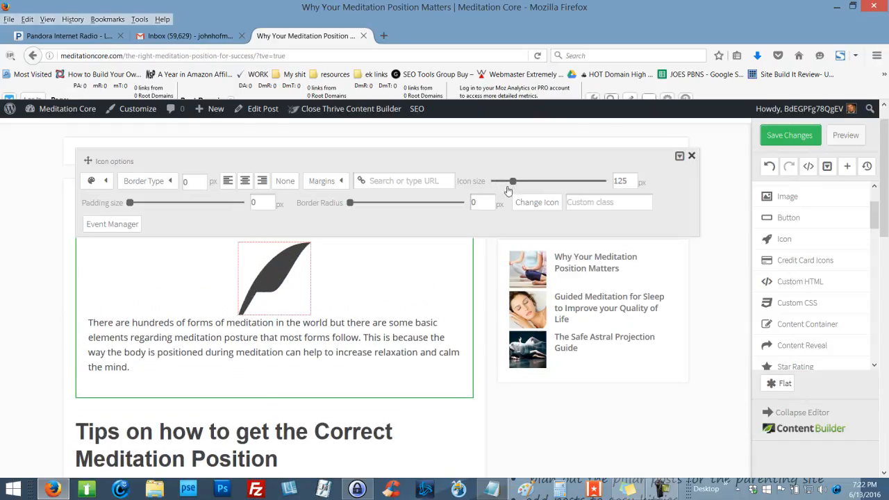
click(230, 182)
click(481, 341)
scroll(440, 369, up, 1)
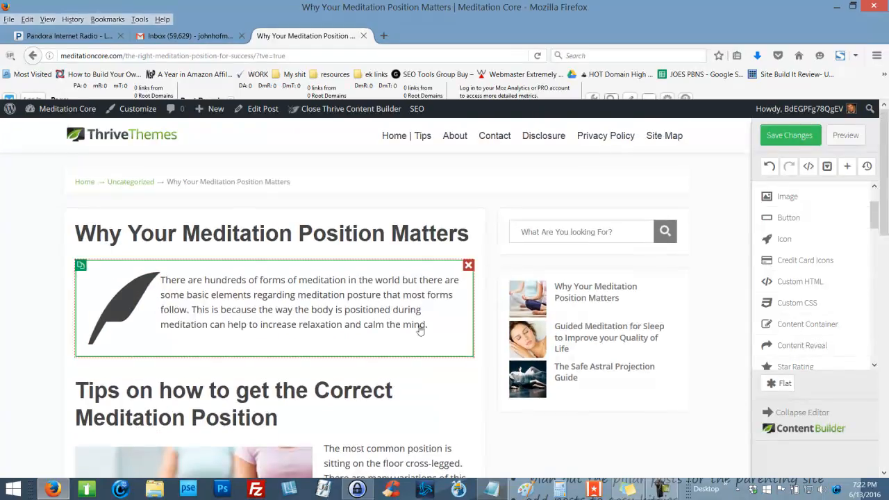
Change the feather icon's color to green
scroll(421, 341, down, 2)
click(119, 246)
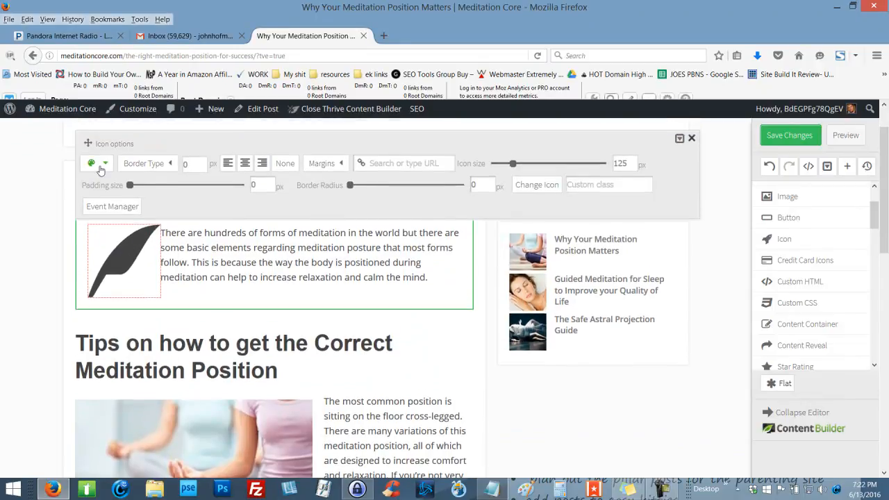
click(93, 165)
click(125, 206)
click(331, 291)
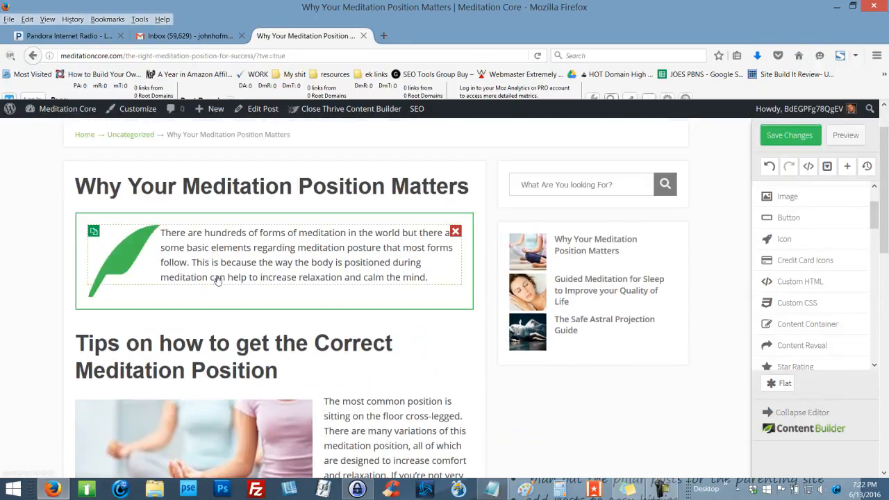
Reduce the feather icon's size to about 92 px
click(137, 263)
drag(513, 164, 506, 167)
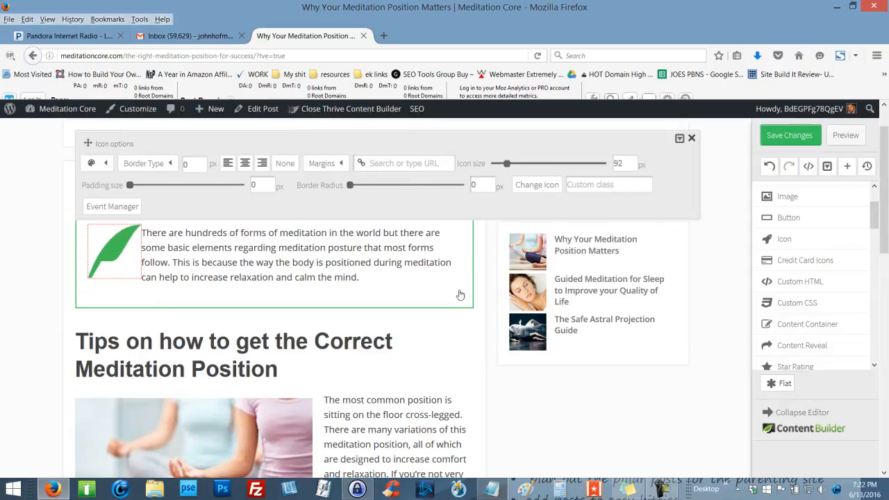
click(482, 260)
scroll(571, 247, up, 1)
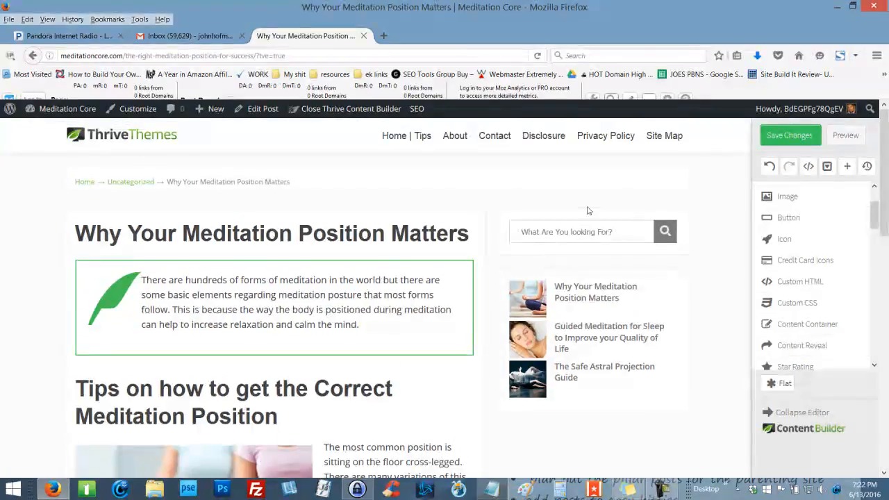
scroll(360, 232, down, 2)
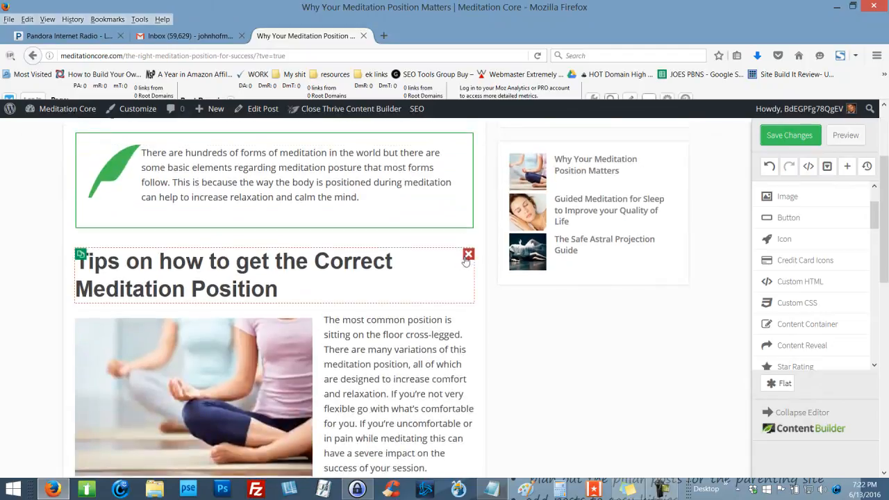
scroll(416, 179, up, 1)
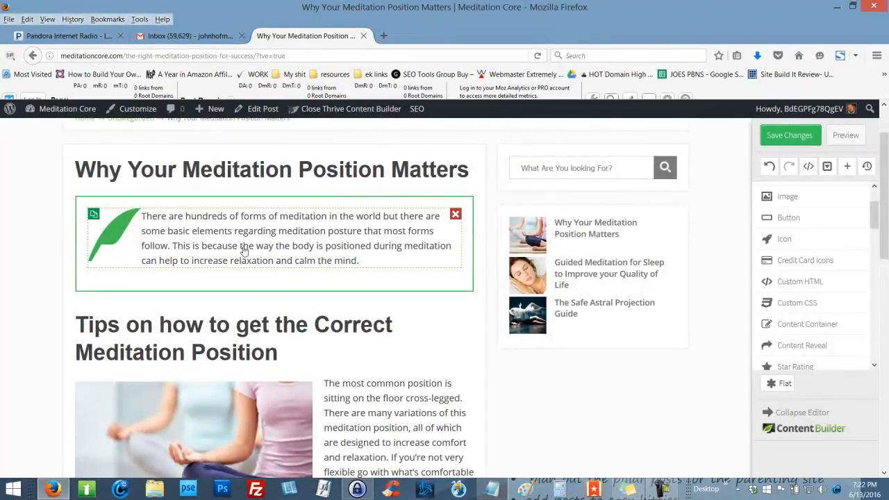
scroll(416, 260, down, 3)
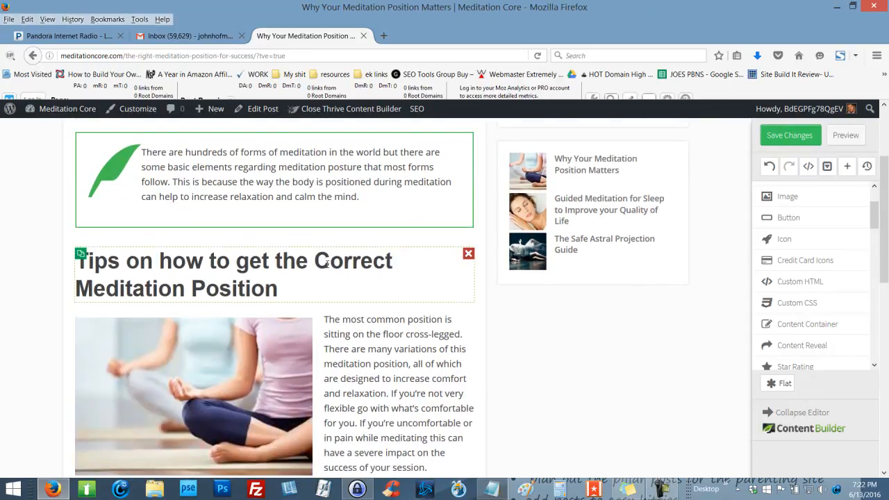
scroll(429, 248, up, 4)
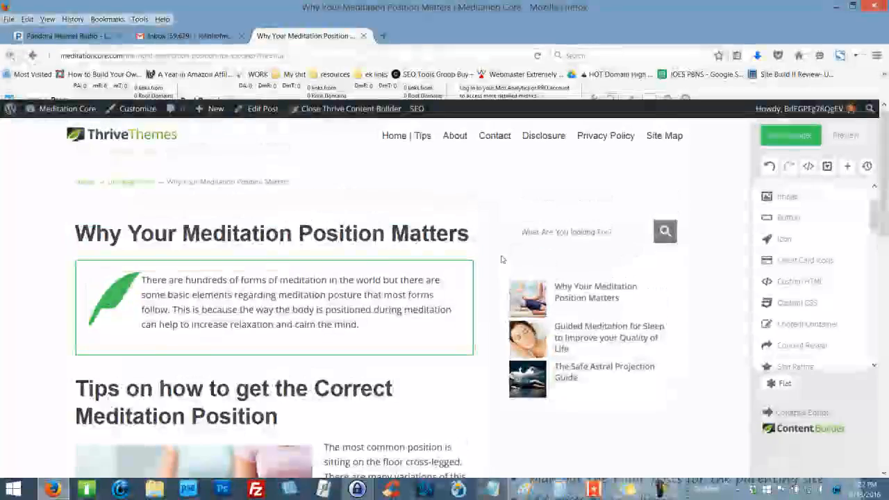
scroll(325, 231, down, 3)
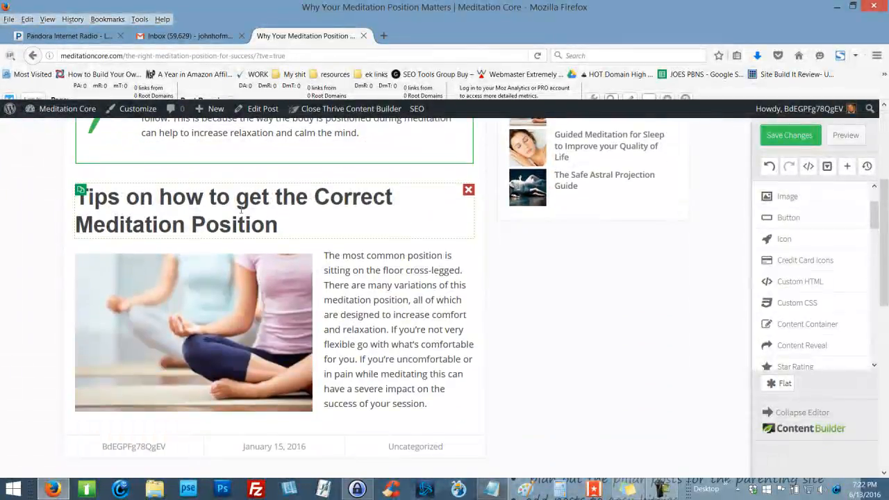
Add a new paragraph/text element below the meditation image and its wrapped paragraph
scroll(314, 277, down, 2)
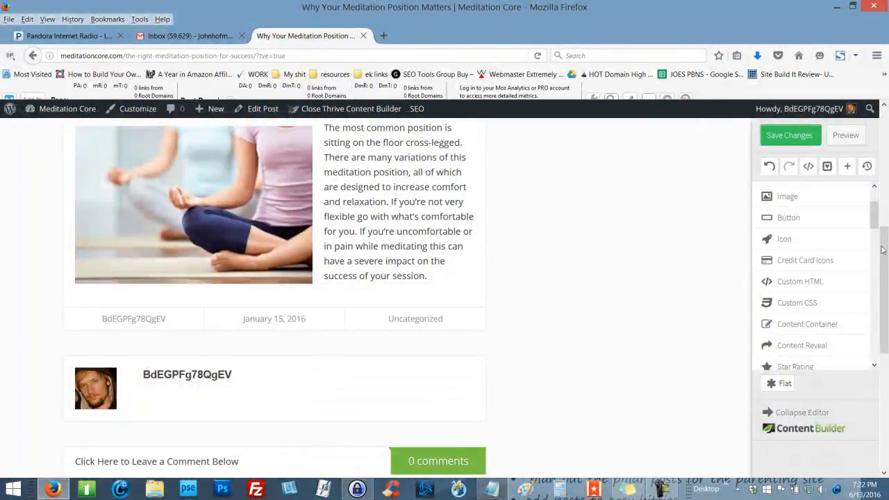
scroll(874, 223, up, 2)
drag(799, 214, 478, 285)
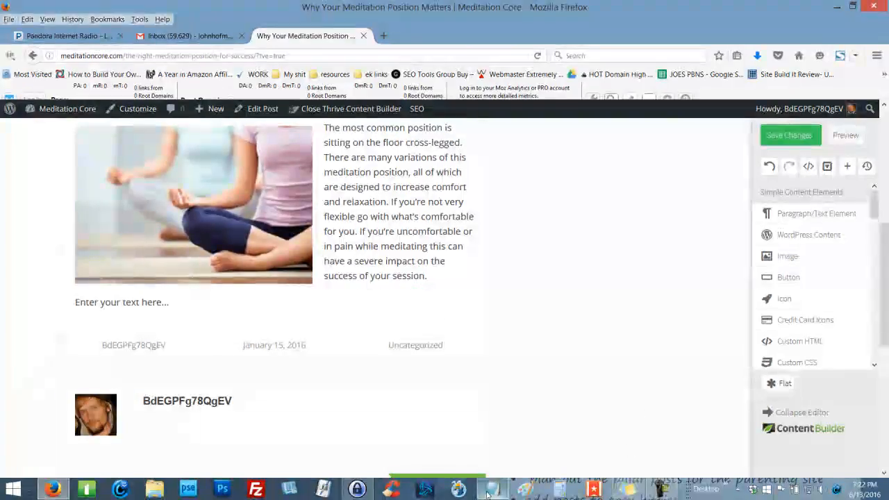
Copy the "You may be tempted to try lying down" paragraph from Notepad into the new text element below the meditation image
click(492, 489)
scroll(480, 278, down, 2)
scroll(479, 278, down, 1)
drag(400, 310, 199, 280)
key(ctrl+c)
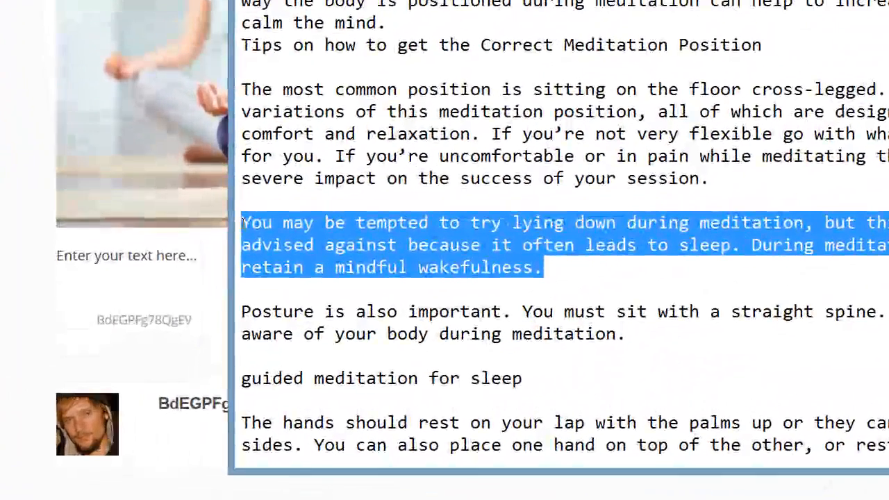
click(150, 287)
triple_click(184, 283)
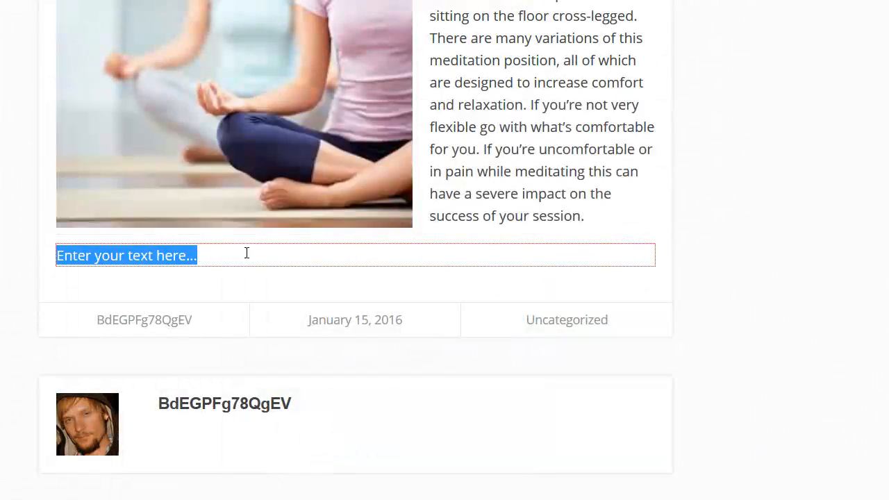
key(ctrl+v)
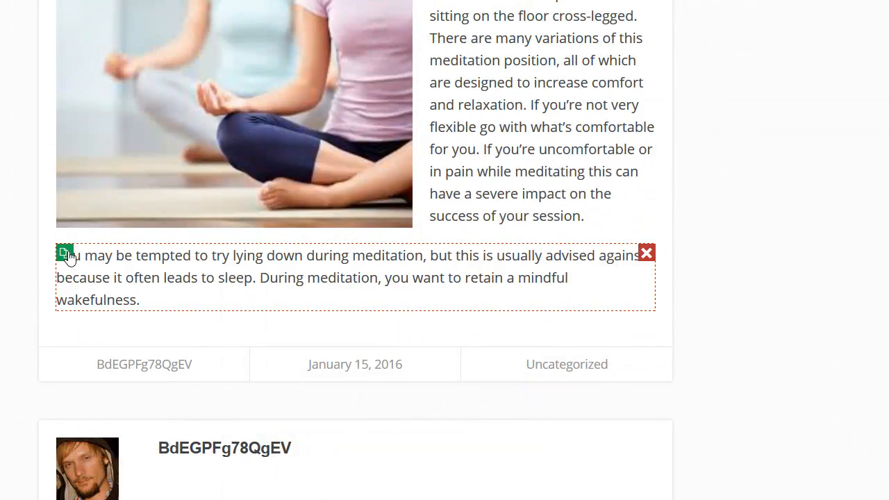
Duplicate the lying-down paragraph and replace the copy's text with the "Posture is also important" paragraph from Notepad
click(65, 254)
key(alt+Tab)
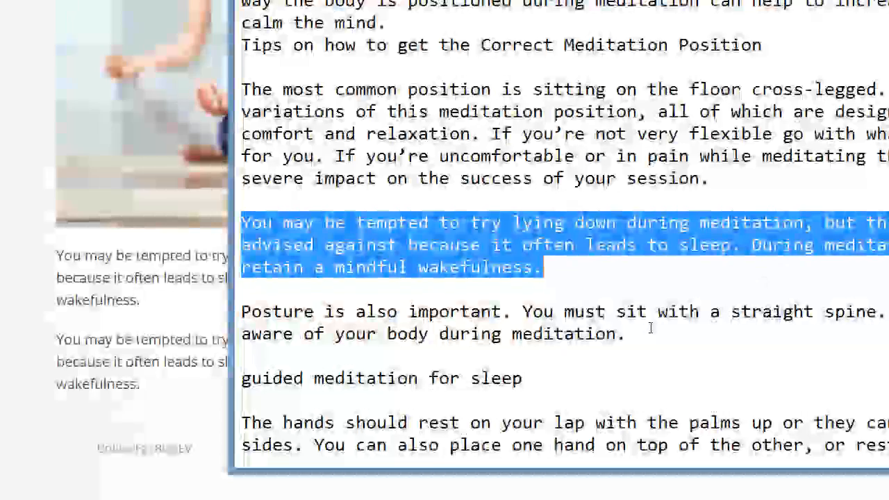
drag(629, 336, 245, 314)
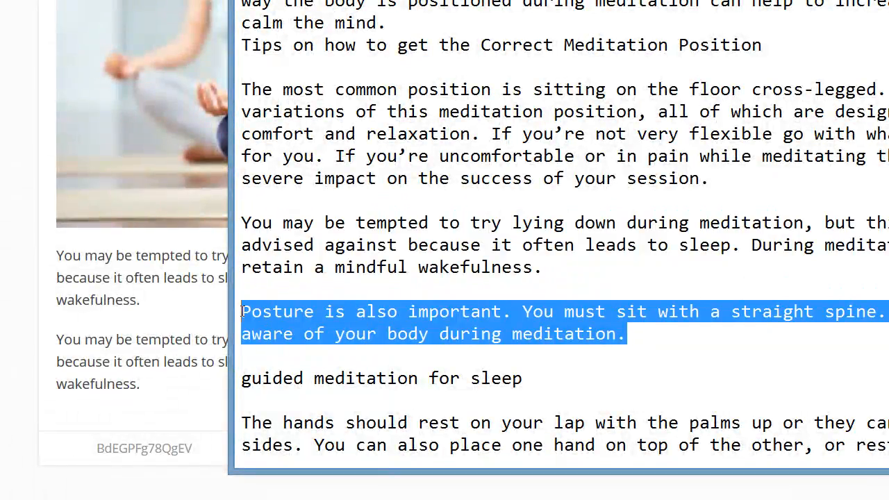
key(alt+Tab)
click(143, 383)
drag(143, 382, 44, 347)
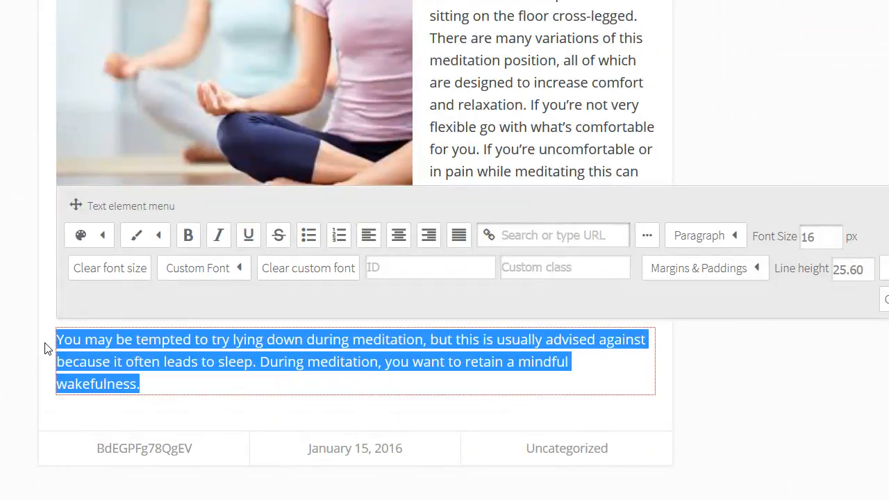
text(Posture is also important. You must sit with a straight spine. This makes you aware of your body during meditation.)
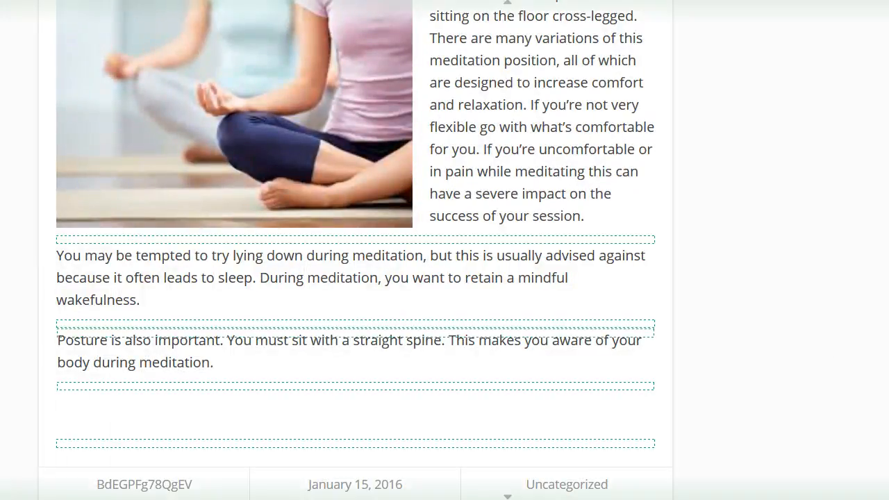
Insert a lightbulb styled list below the meditation image and fill its first bullet with the lying-down paragraph
drag(629, 241, 635, 240)
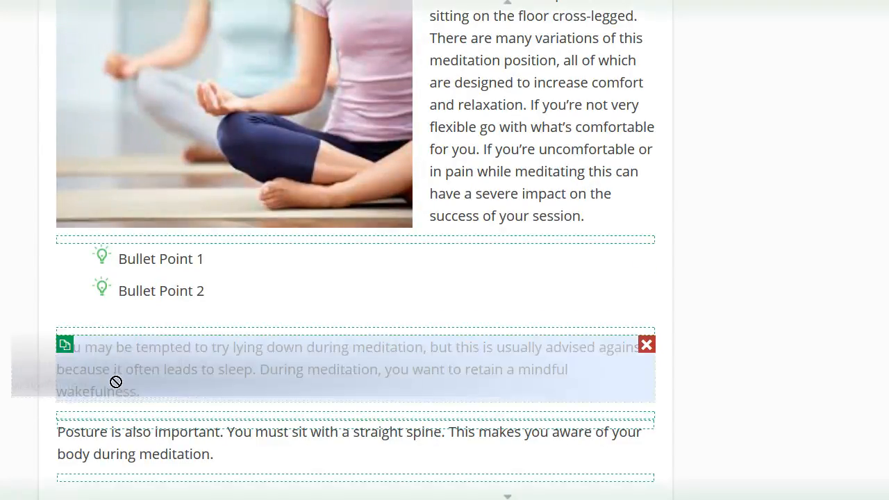
click(159, 392)
drag(153, 393, 59, 345)
key(ctrl+c)
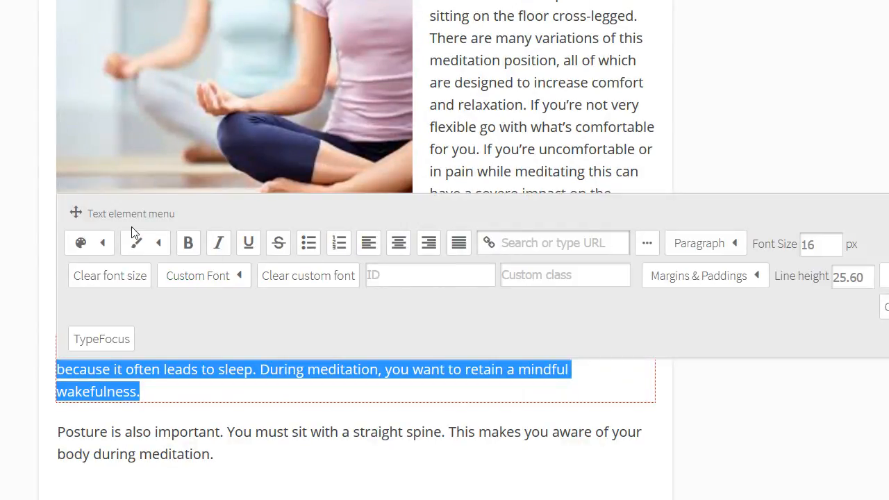
click(247, 212)
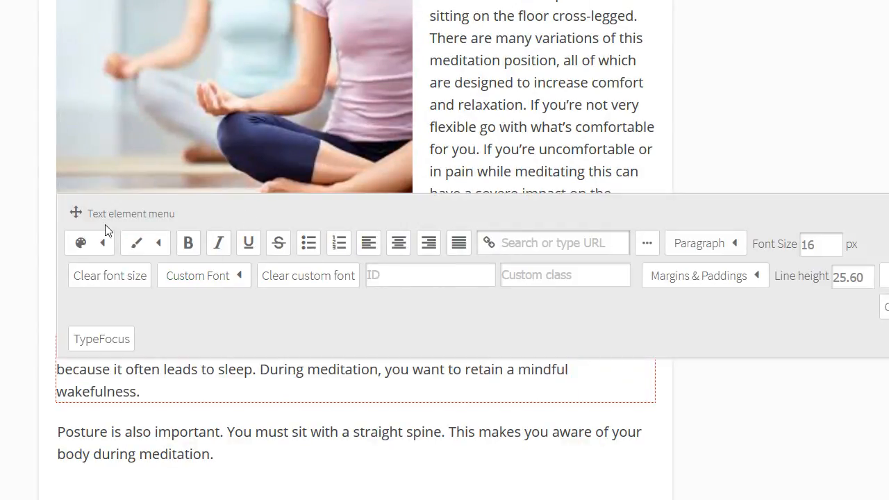
drag(77, 214, 77, 48)
click(174, 259)
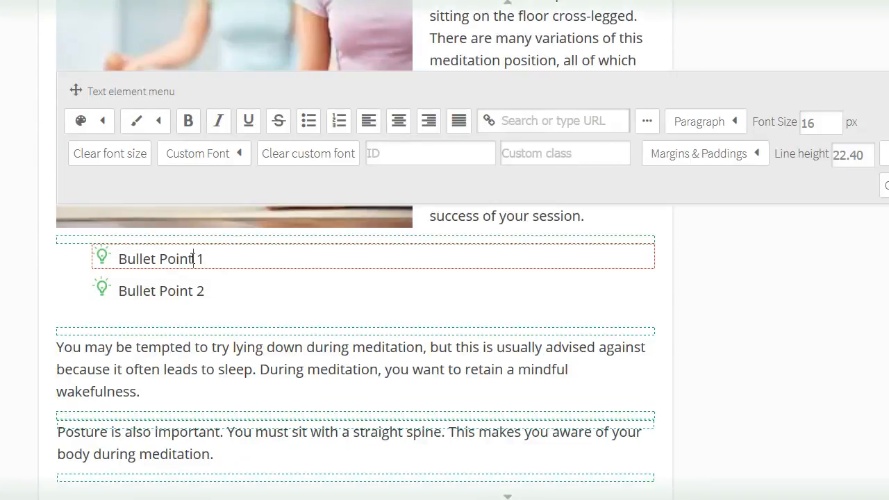
triple_click(174, 259)
key(ctrl+v)
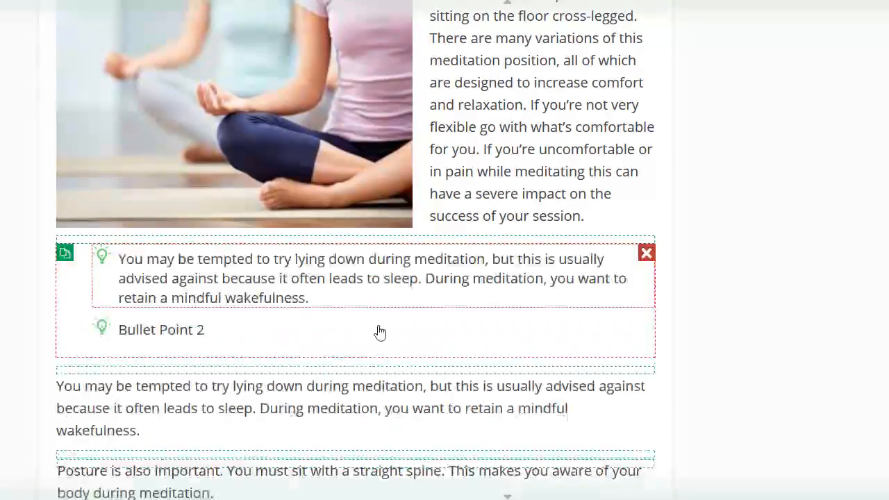
Replace "Bullet Point 2" in the styled list with the text of the "Posture is also important" paragraph
click(392, 402)
scroll(353, 403, down, 3)
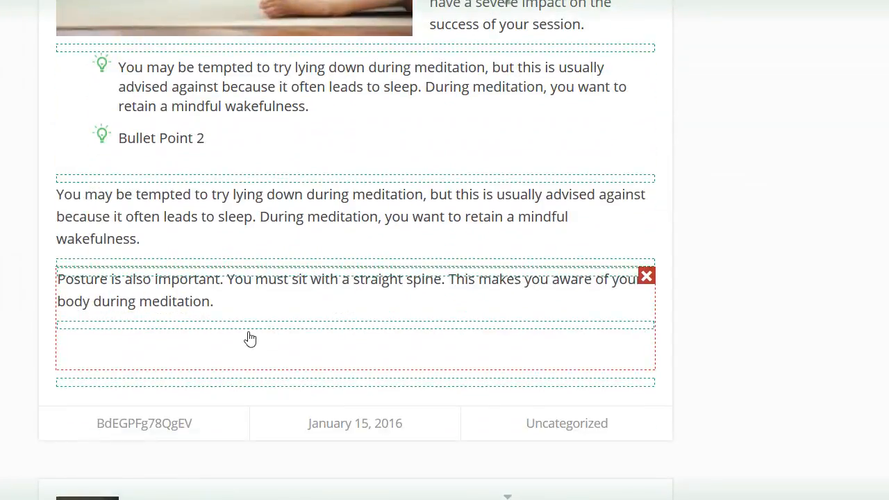
click(226, 304)
drag(238, 303, 62, 291)
key(ctrl+c)
click(279, 123)
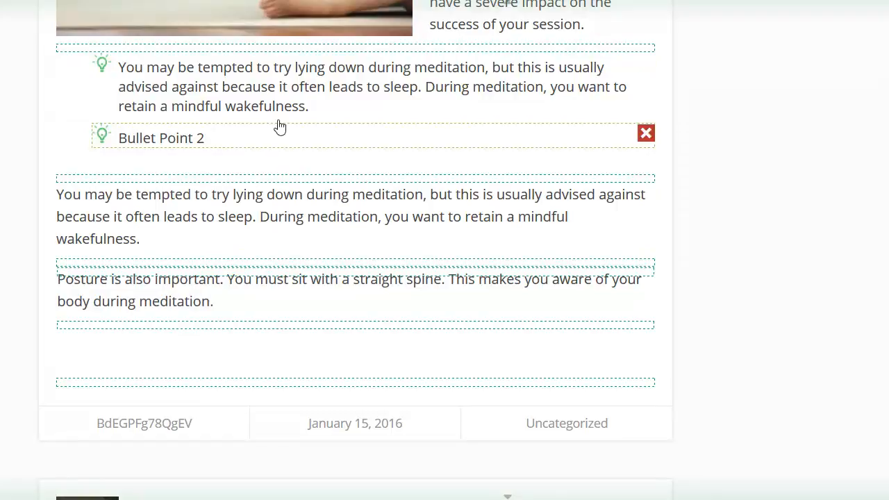
click(210, 137)
drag(210, 183, 116, 185)
key(ctrl+v)
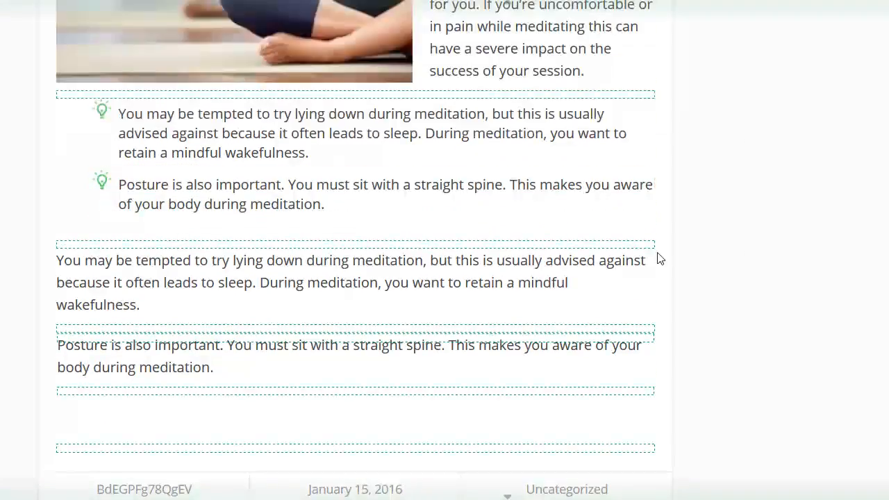
Delete the two standalone paragraphs below the styled list that duplicate its bullets, and check the post layout
click(646, 257)
click(646, 257)
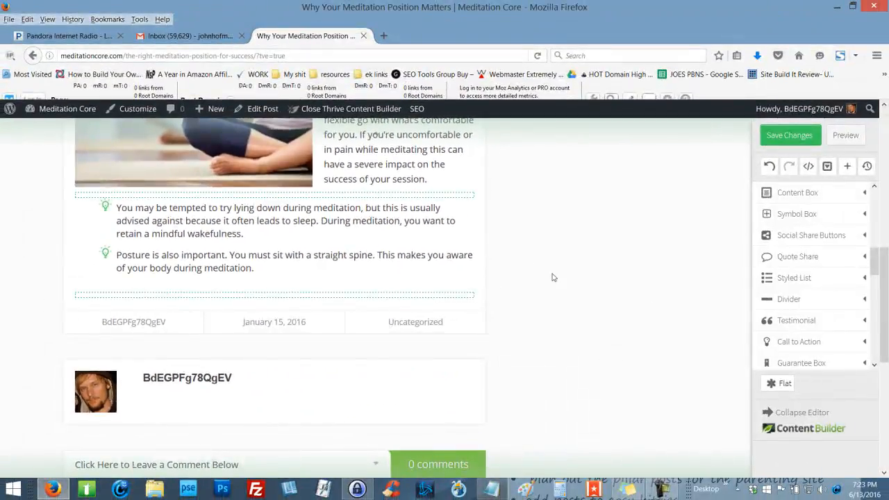
scroll(570, 271, up, 3)
scroll(604, 263, up, 2)
scroll(604, 263, down, 3)
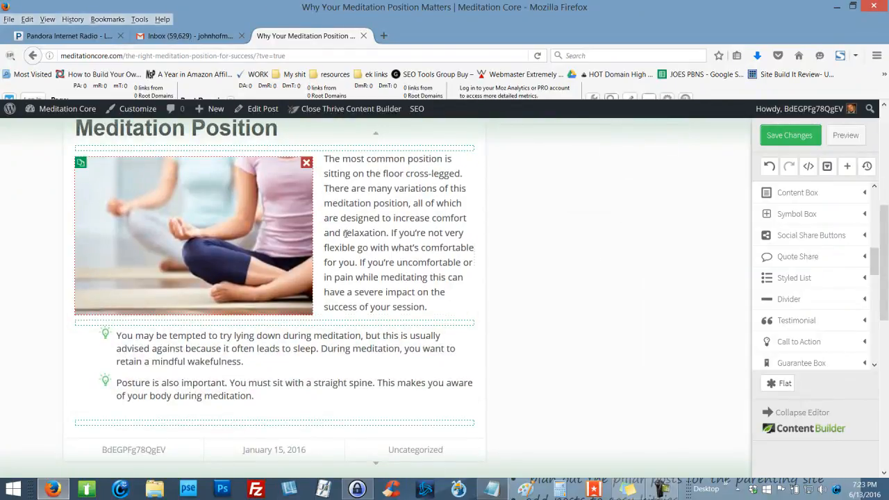
scroll(345, 224, down, 2)
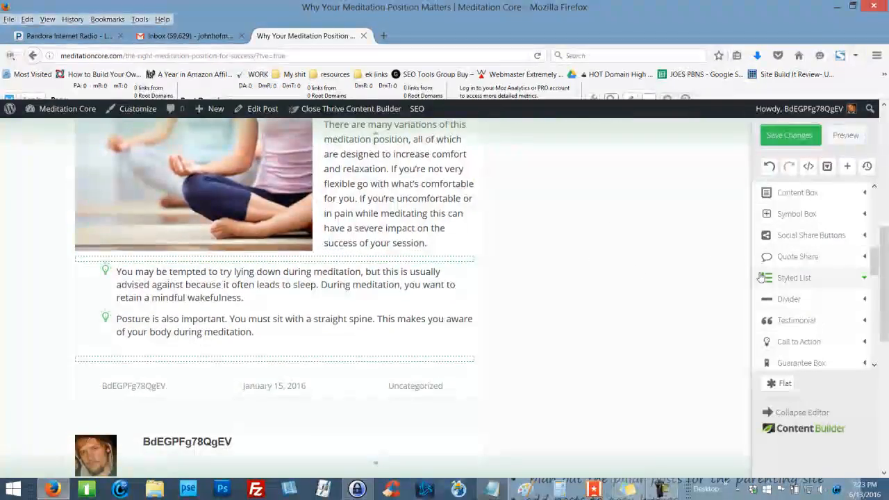
Add a paragraph/text element below the styled list and review the next section of the article in Notepad
scroll(830, 205, up, 3)
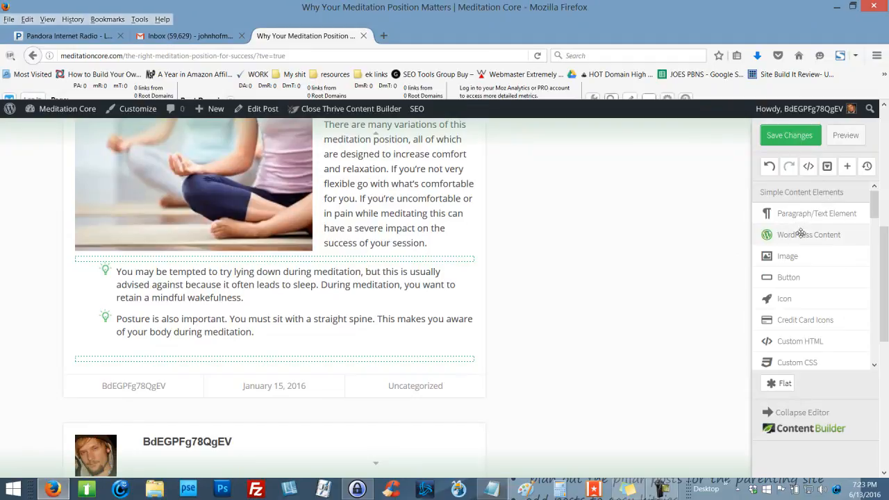
drag(801, 214, 421, 358)
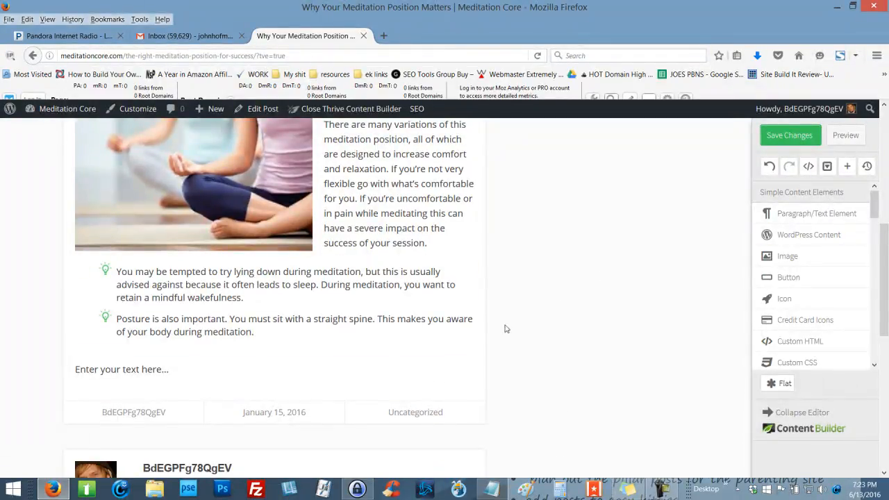
scroll(536, 470, down, 3)
click(492, 489)
scroll(535, 285, down, 2)
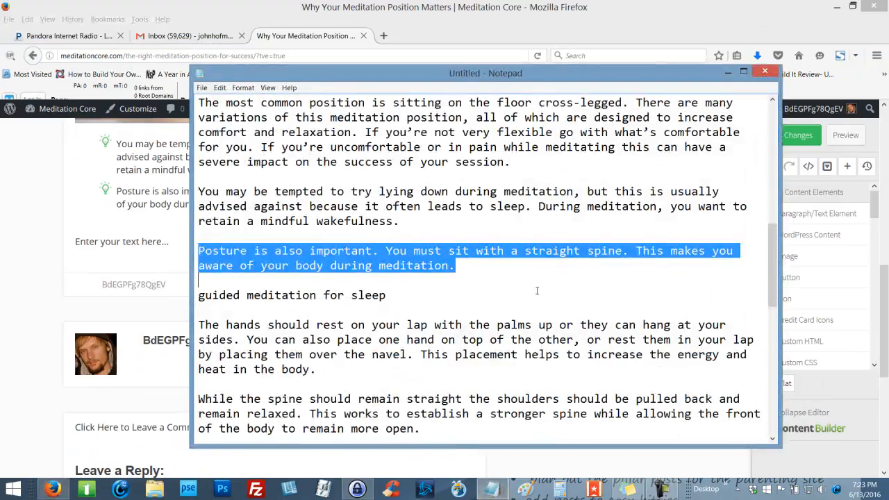
scroll(421, 290, down, 1)
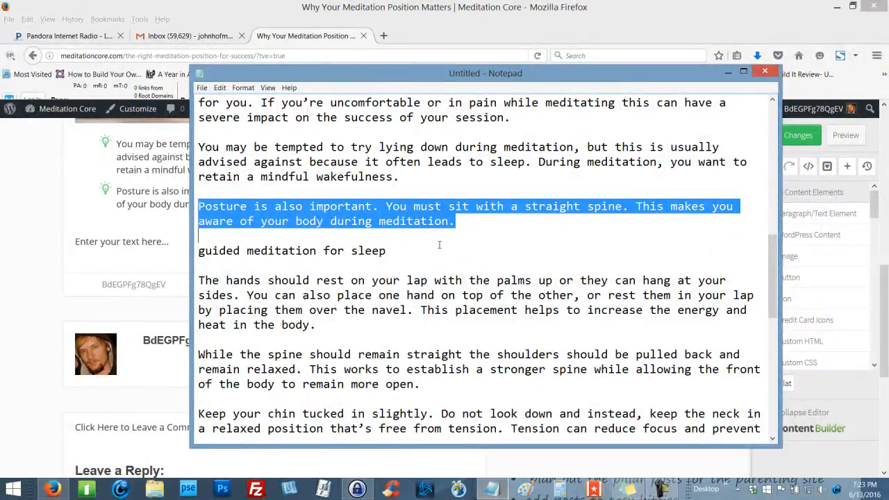
scroll(471, 238, down, 2)
click(727, 72)
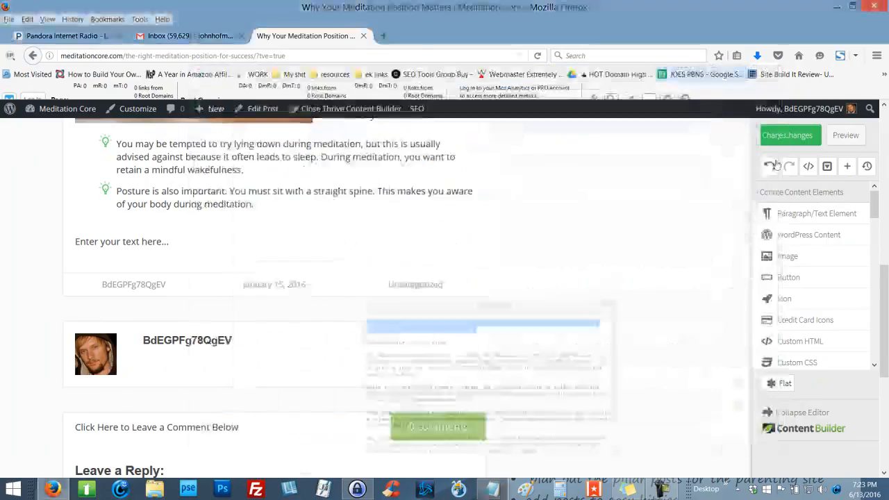
Insert a Style 1 content box with headline between the styled list and the empty text element
drag(875, 204, 876, 256)
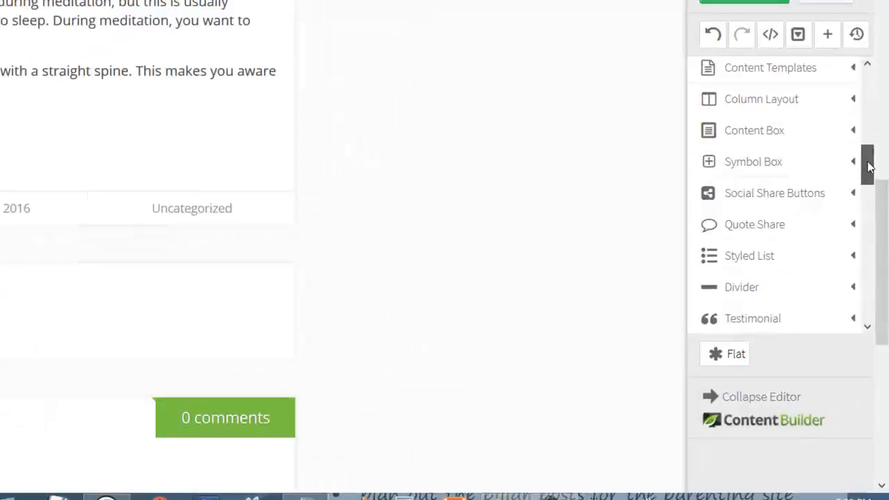
mouse_move(869, 165)
mouse_down()
mouse_move(866, 232)
mouse_move(877, 267)
mouse_move(877, 153)
mouse_up()
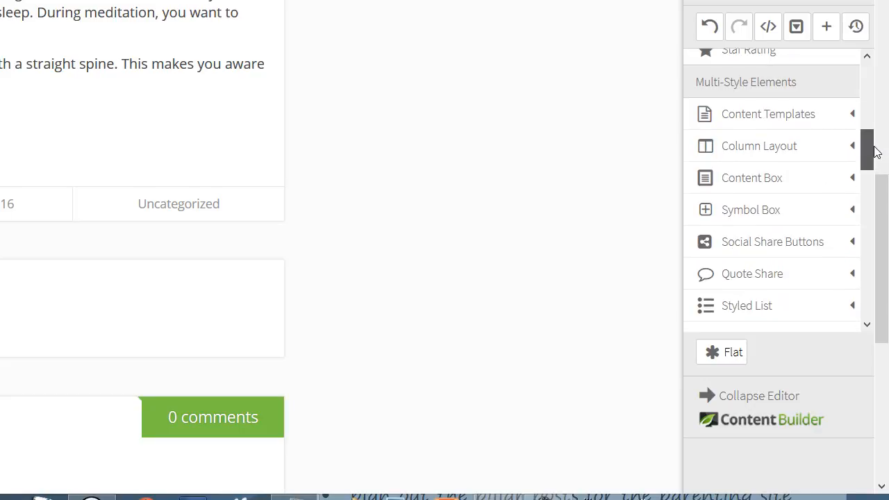
click(855, 178)
drag(743, 230, 94, 119)
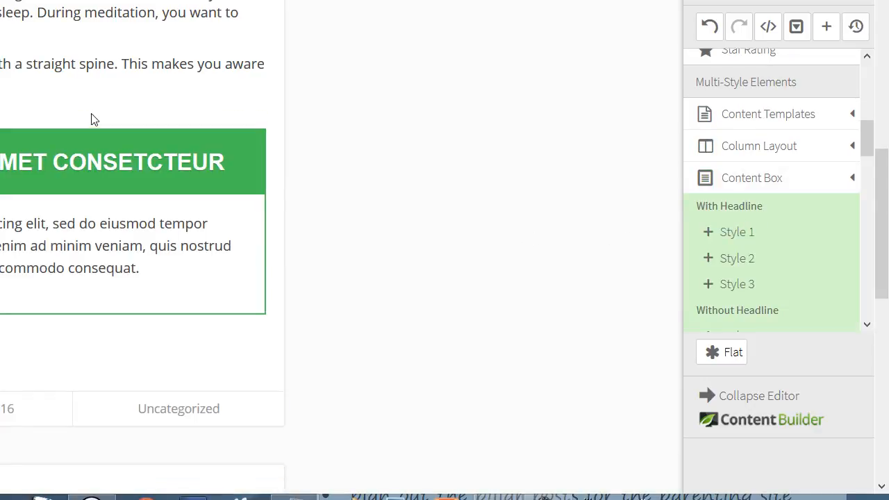
Replace the content box's placeholder headline with "guided meditation for sleep" copied from Notepad
click(193, 168)
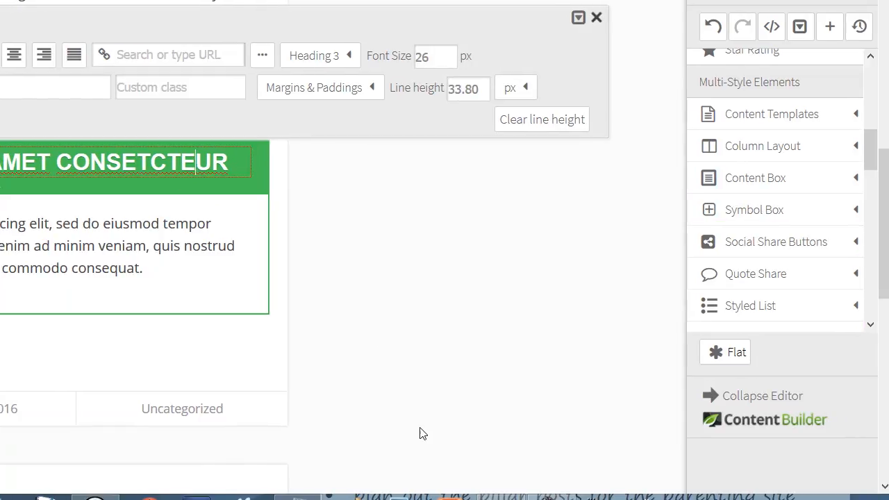
drag(227, 164, 100, 163)
drag(552, 161, 44, 157)
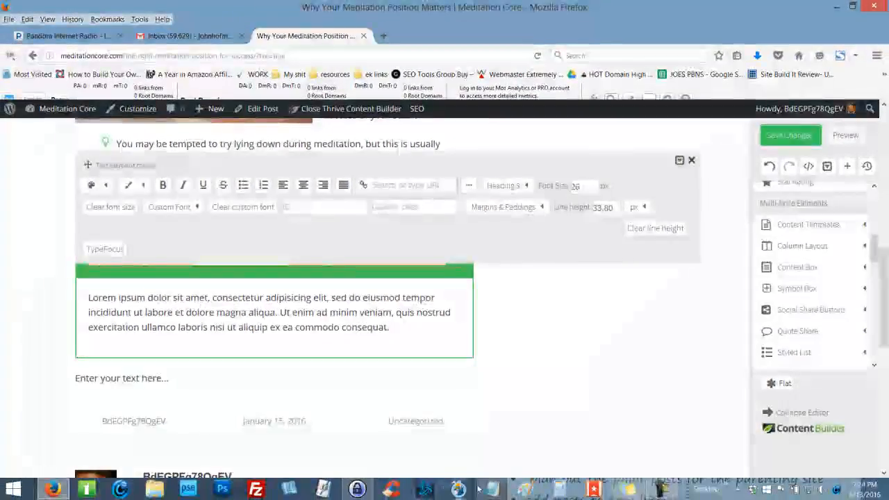
click(492, 490)
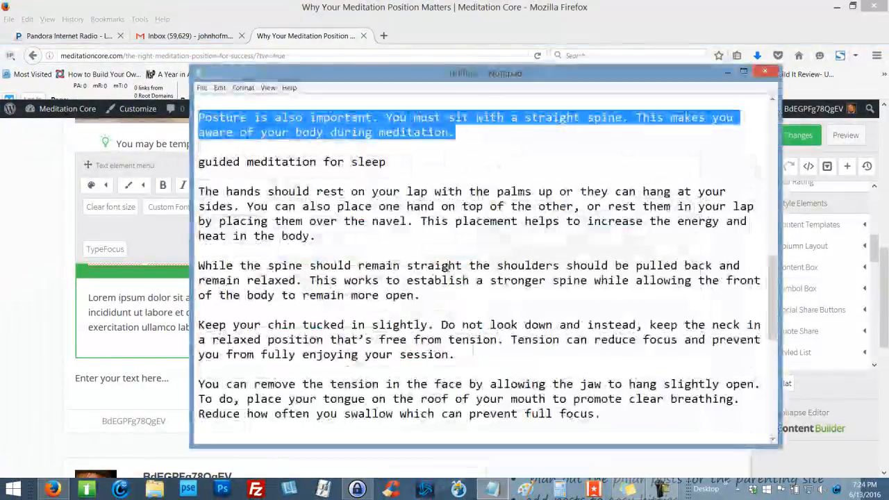
drag(386, 162, 204, 164)
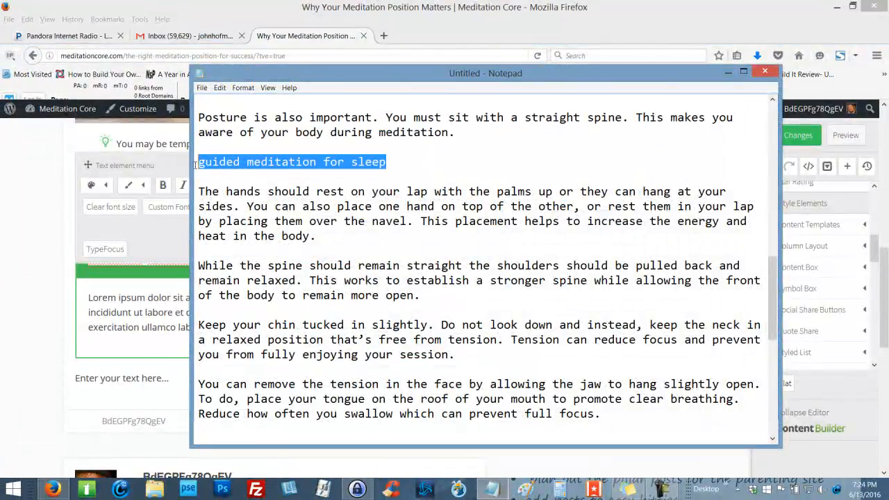
click(127, 263)
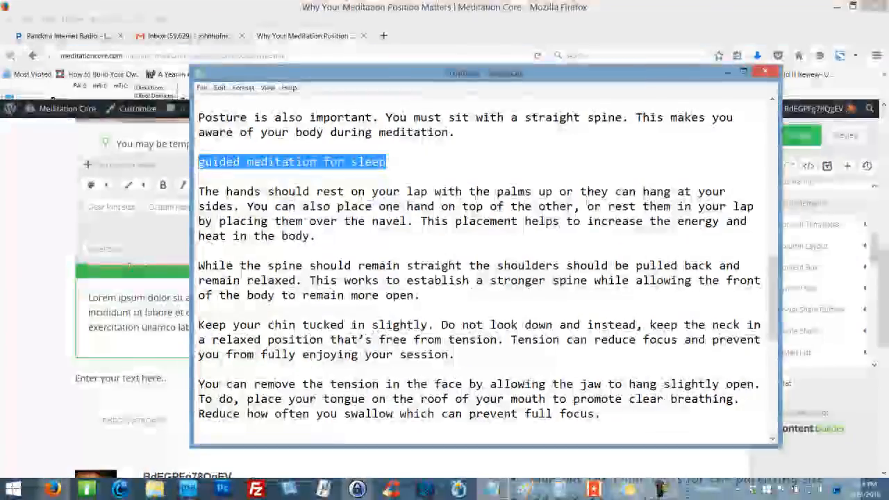
click(237, 273)
click(343, 255)
triple_click(355, 257)
key(ctrl+v)
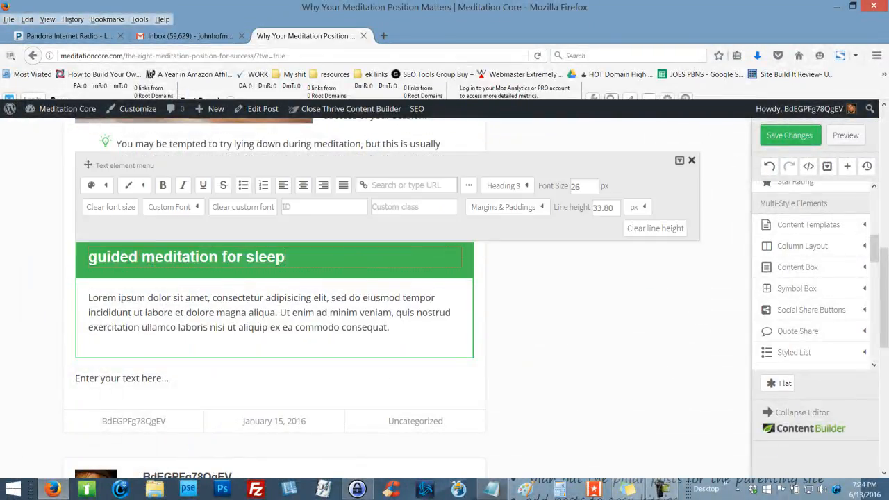
Capitalize the content box headline so it reads "Guided Meditation for Sleep"
key(Delete)
text(G)
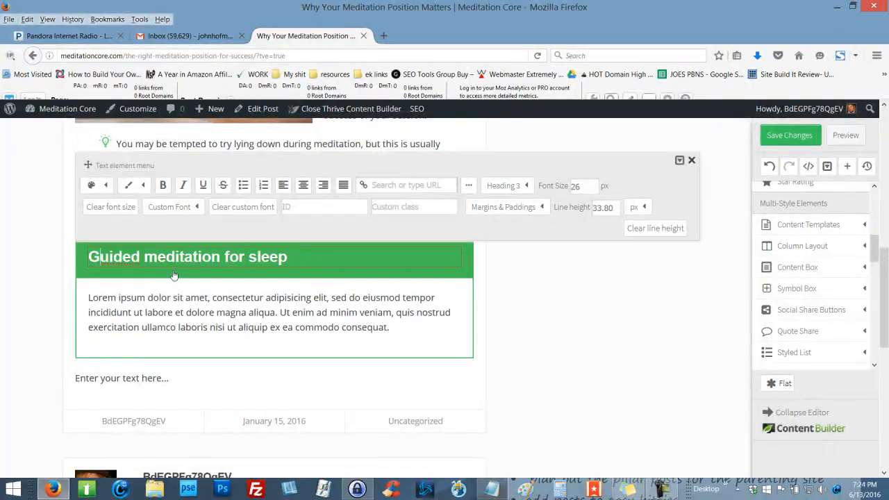
drag(146, 257, 154, 260)
text(M)
drag(248, 257, 256, 259)
text(S)
click(523, 278)
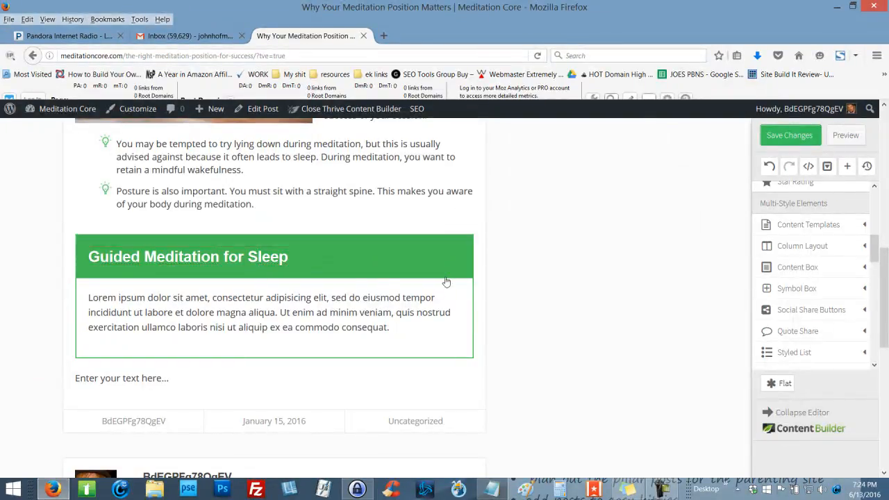
click(329, 262)
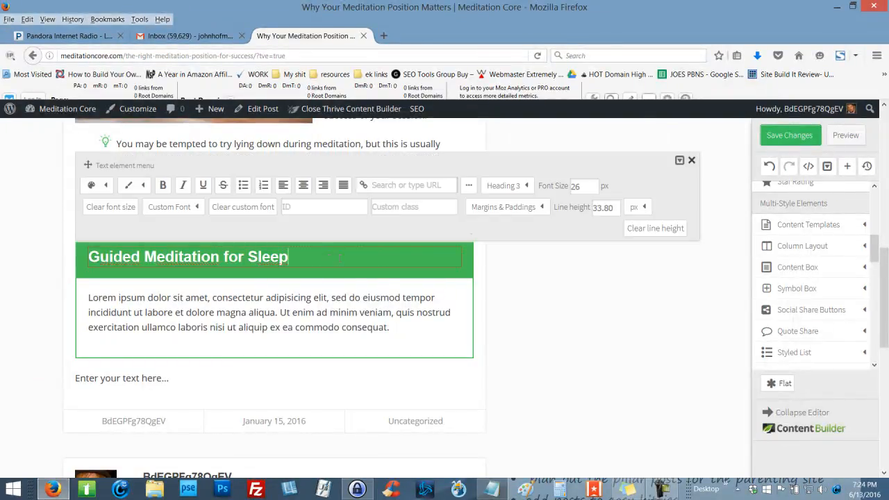
Change the content box headline "Guided Meditation for Sleep" to Heading 2 and set its text color to white
click(528, 186)
click(520, 306)
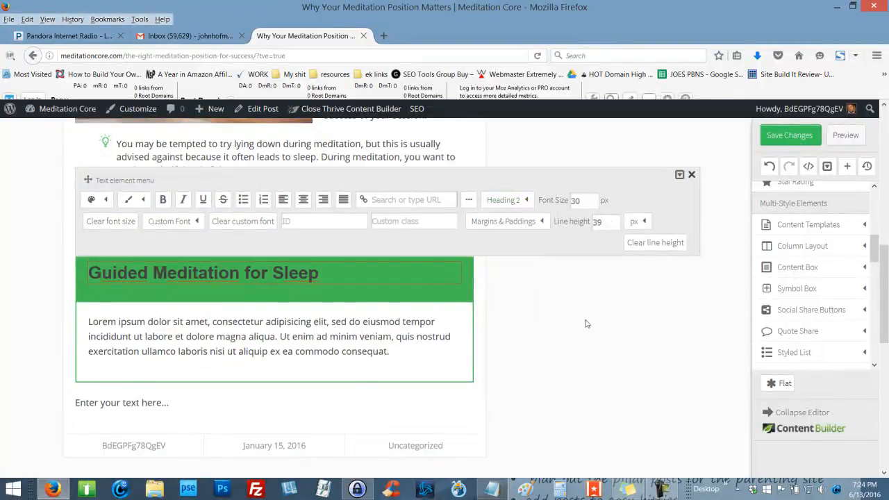
click(579, 318)
click(355, 281)
click(105, 200)
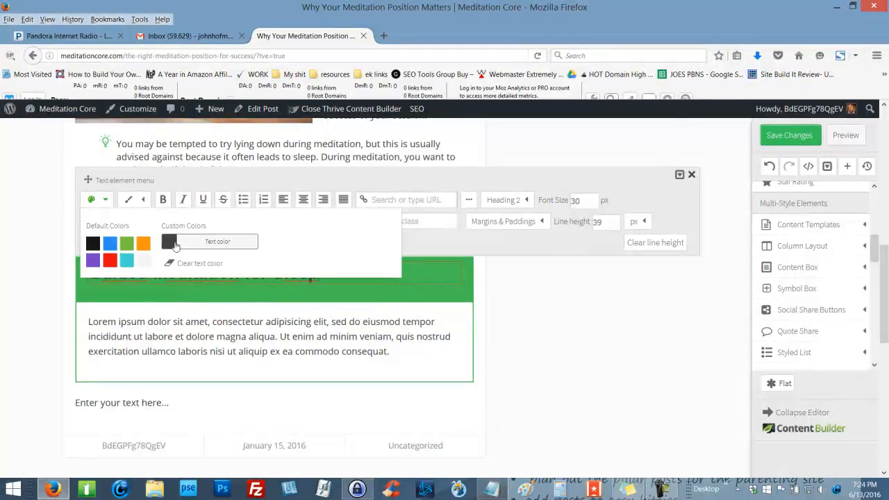
click(489, 290)
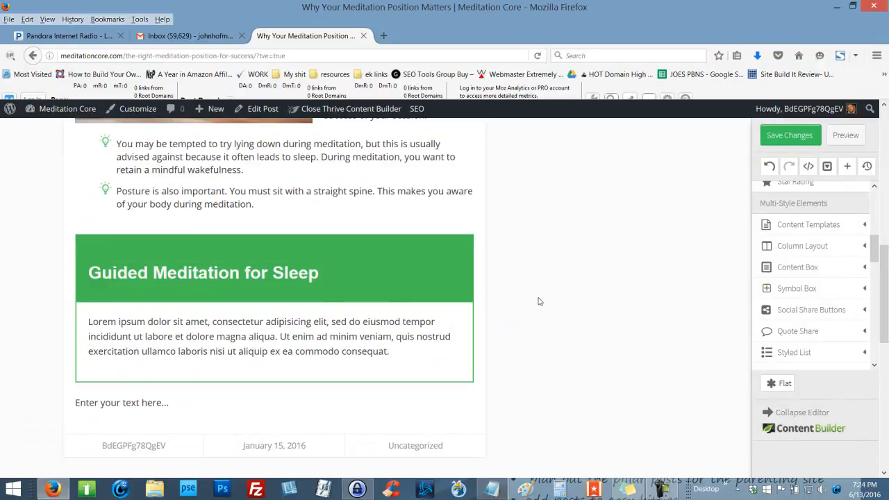
Review the remaining article text in Notepad and copy the paragraph starting "The hands should rest on your lap"
scroll(581, 254, down, 3)
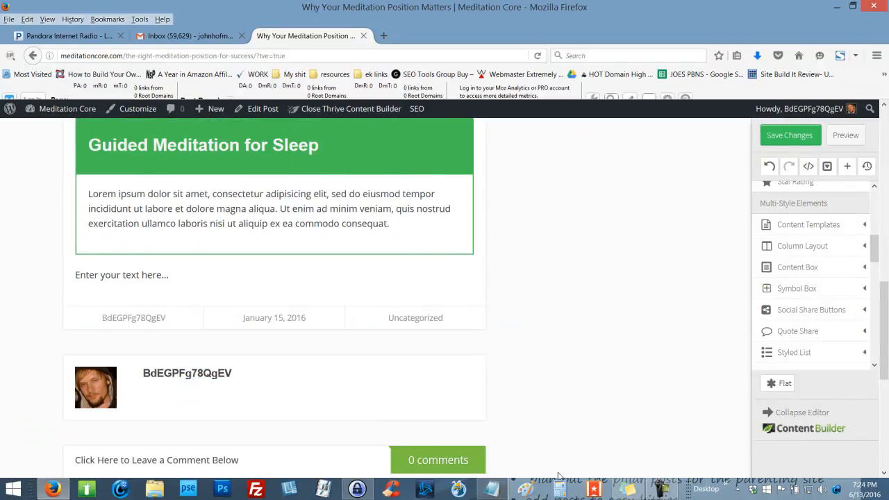
click(492, 489)
click(463, 265)
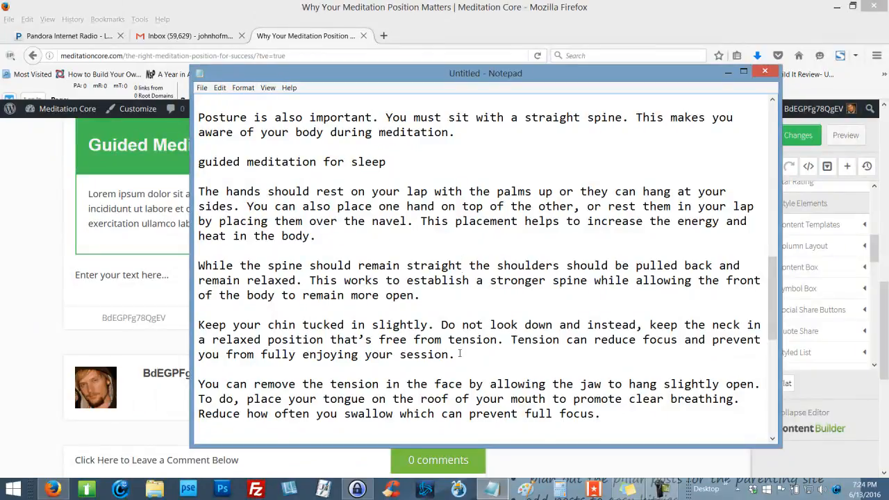
scroll(459, 358, down, 2)
scroll(570, 321, down, 2)
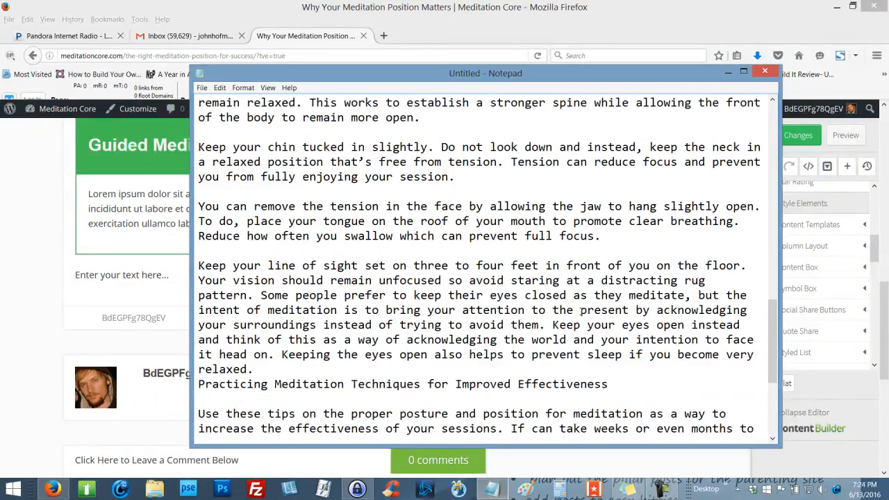
scroll(580, 312, up, 3)
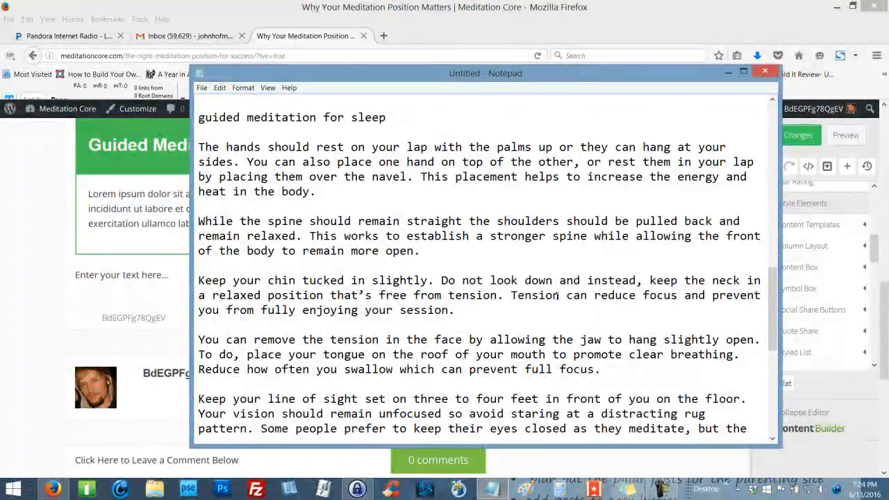
scroll(557, 295, up, 1)
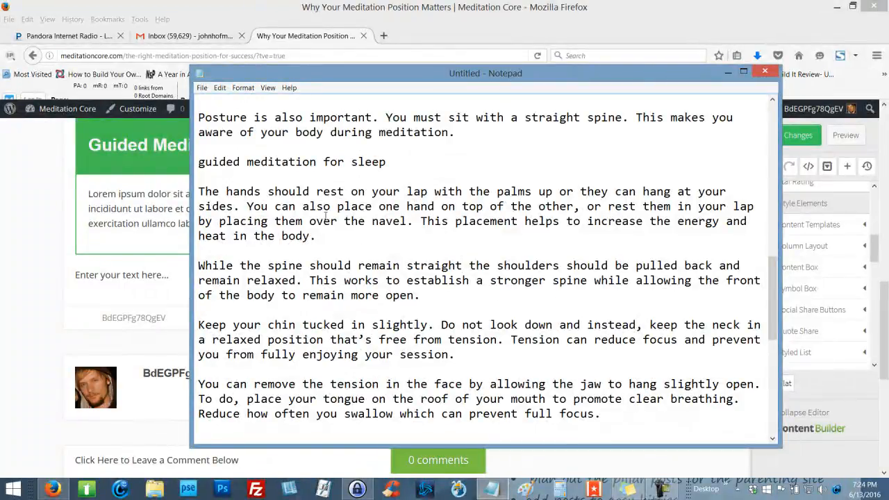
drag(332, 241, 198, 192)
key(ctrl+c)
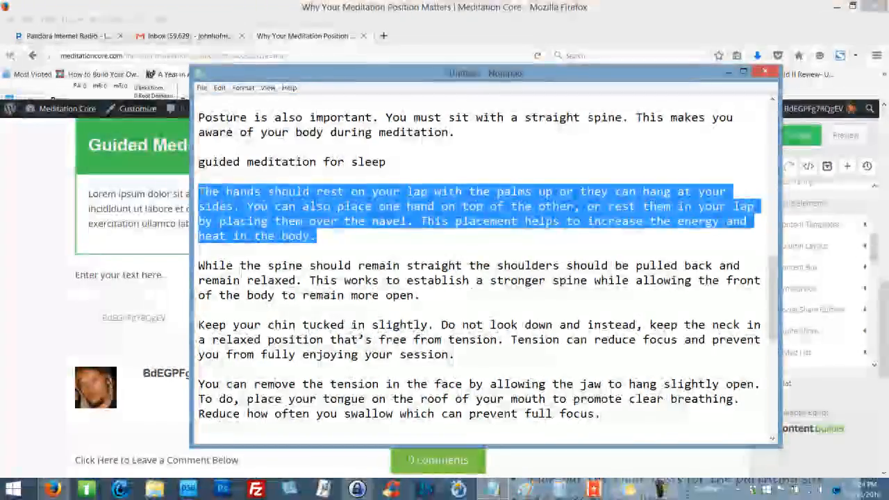
Replace the content box's Lorem ipsum placeholder text with the copied paragraph about hand placement
click(150, 239)
drag(300, 262, 70, 239)
key(ctrl+v)
click(496, 287)
Look through the multi-style and advanced elements for one suited to presenting the remaining meditation tips
click(858, 355)
scroll(866, 310, down, 3)
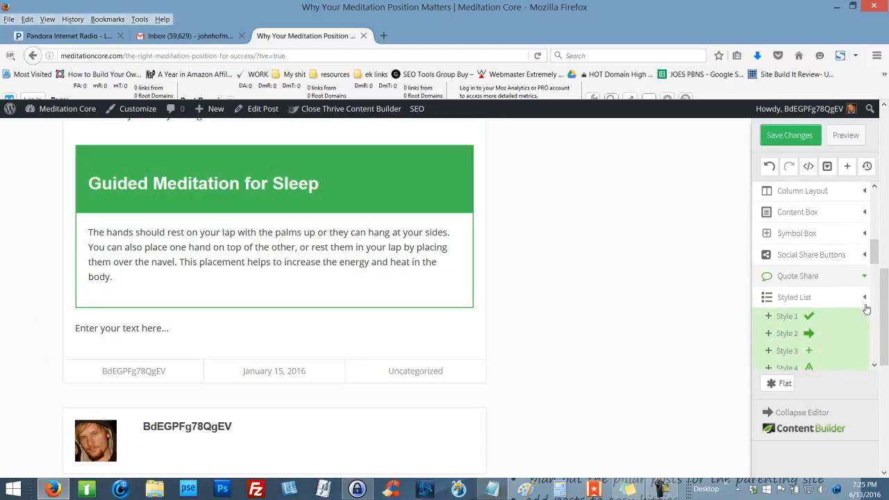
scroll(865, 308, down, 3)
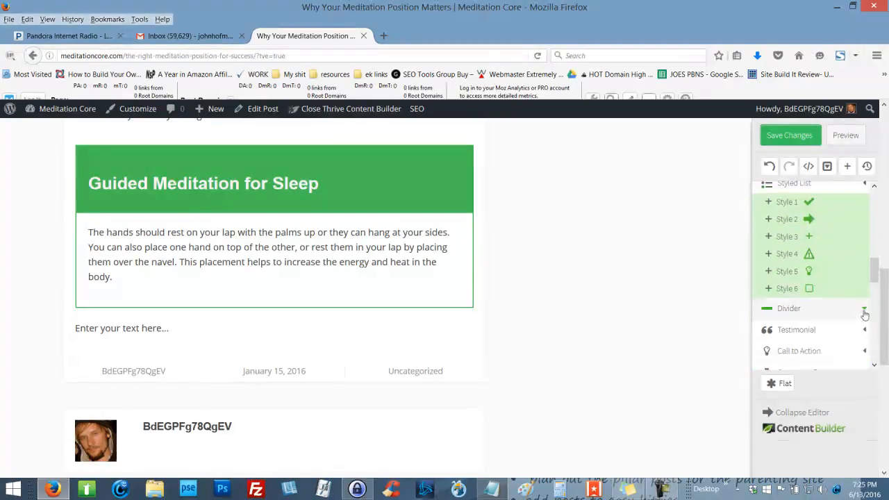
scroll(862, 312, down, 2)
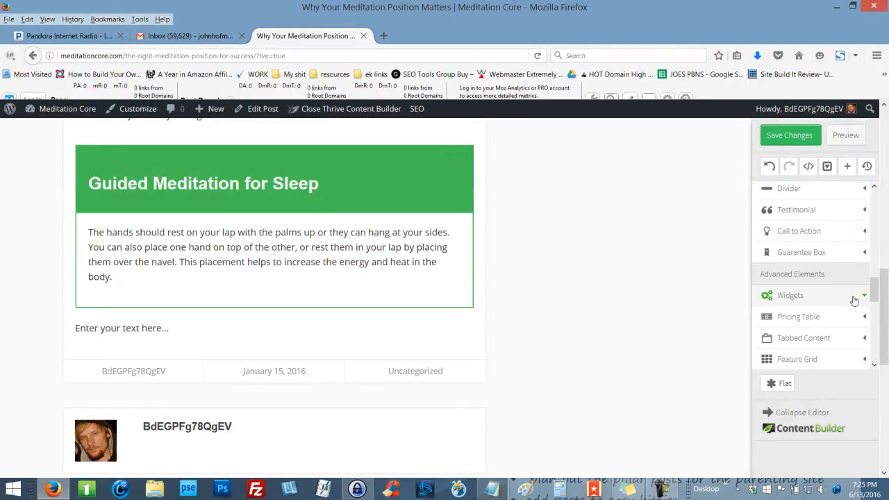
scroll(855, 299, down, 3)
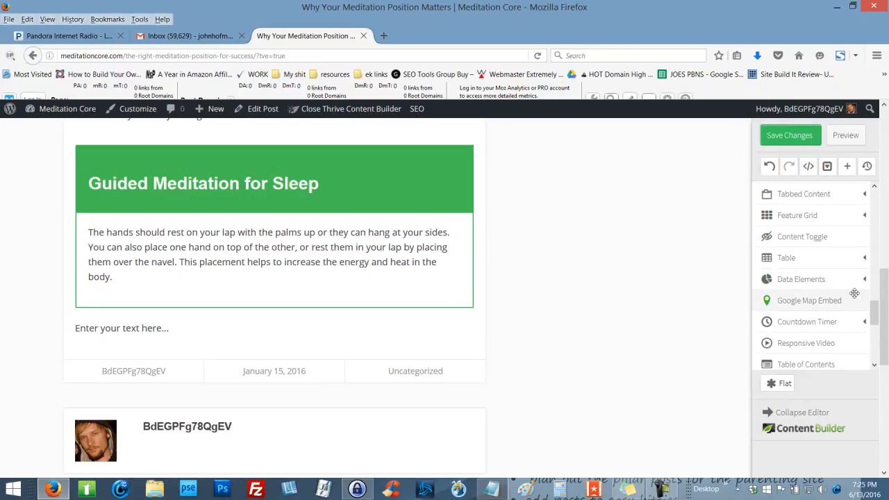
scroll(865, 252, down, 2)
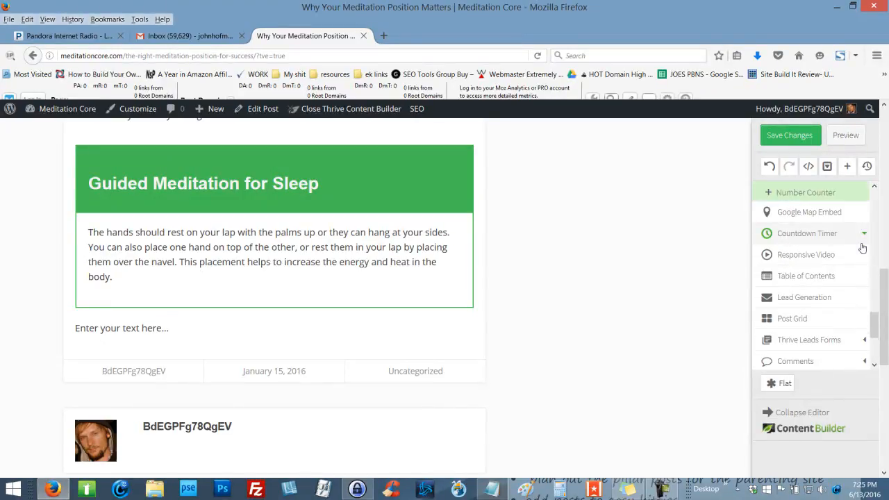
scroll(862, 249, down, 1)
scroll(860, 267, down, 3)
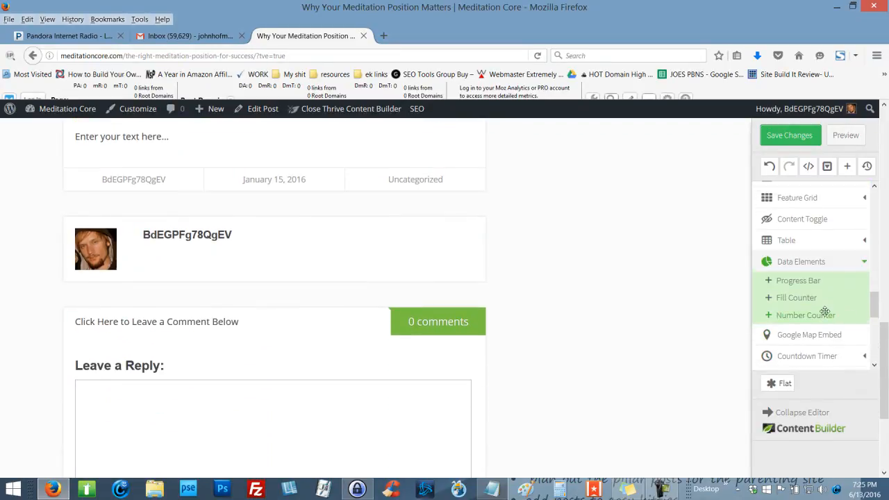
scroll(826, 313, up, 3)
scroll(826, 304, up, 2)
scroll(826, 298, up, 3)
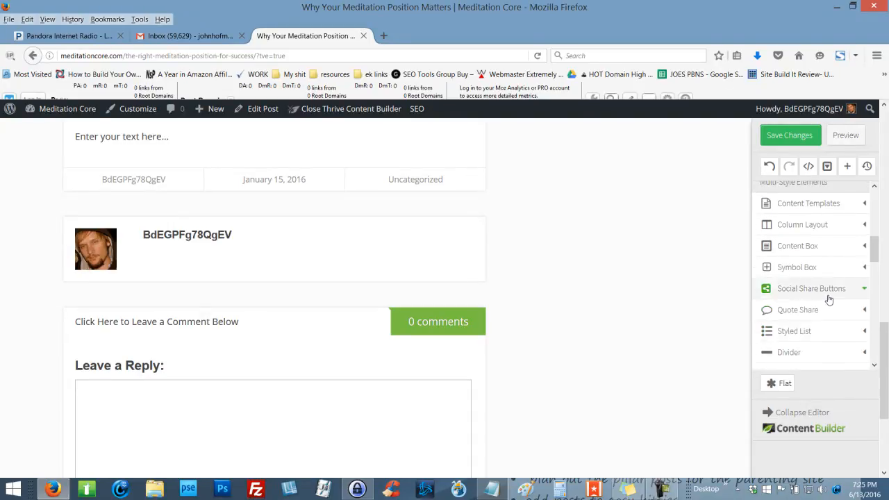
scroll(829, 297, up, 3)
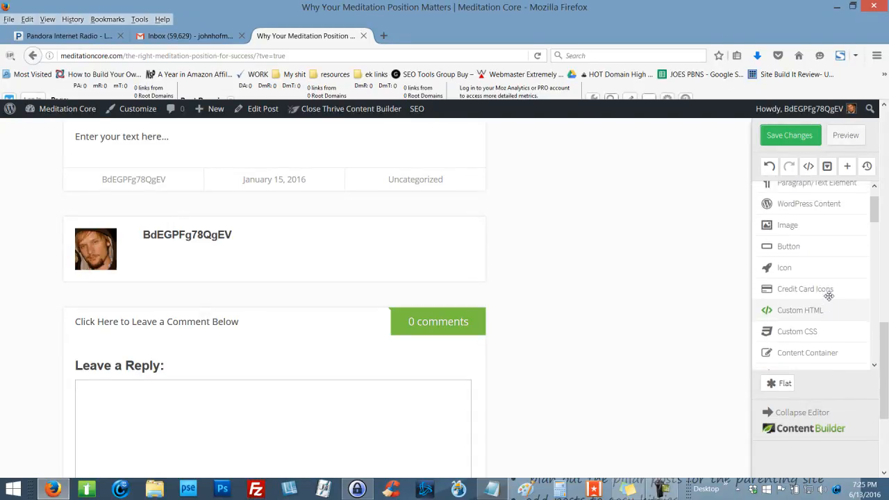
scroll(829, 298, down, 6)
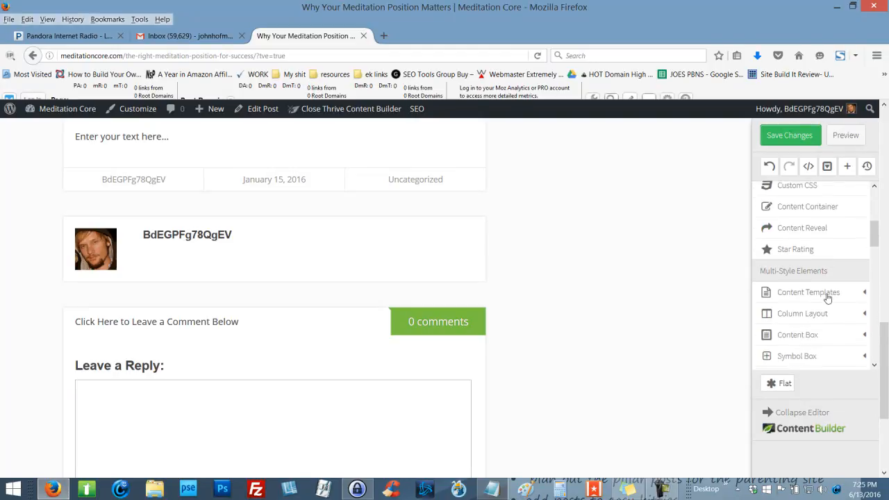
scroll(834, 311, down, 1)
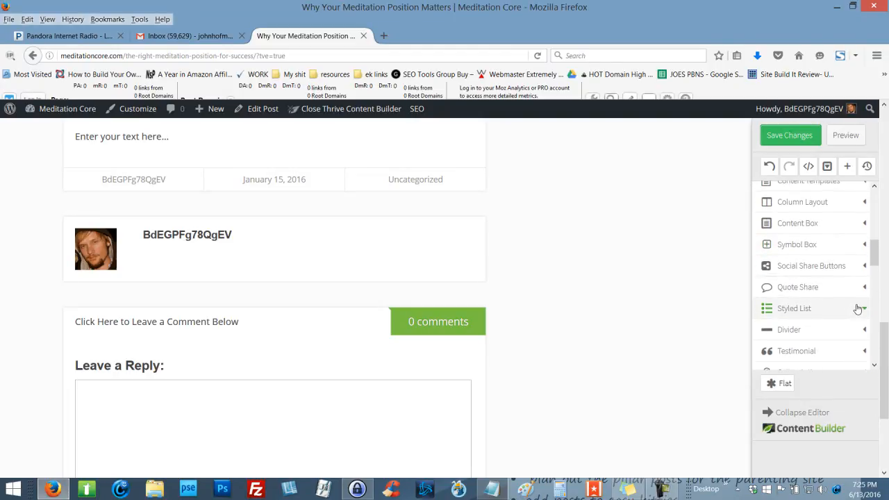
Insert a Style 1 styled list inside the content box above the paragraph and duplicate the list twice
click(855, 310)
scroll(853, 306, down, 1)
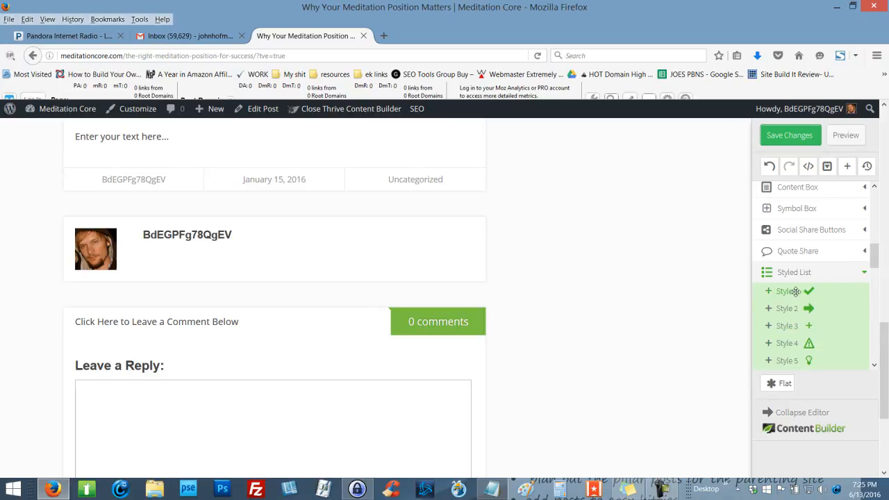
drag(796, 292, 364, 249)
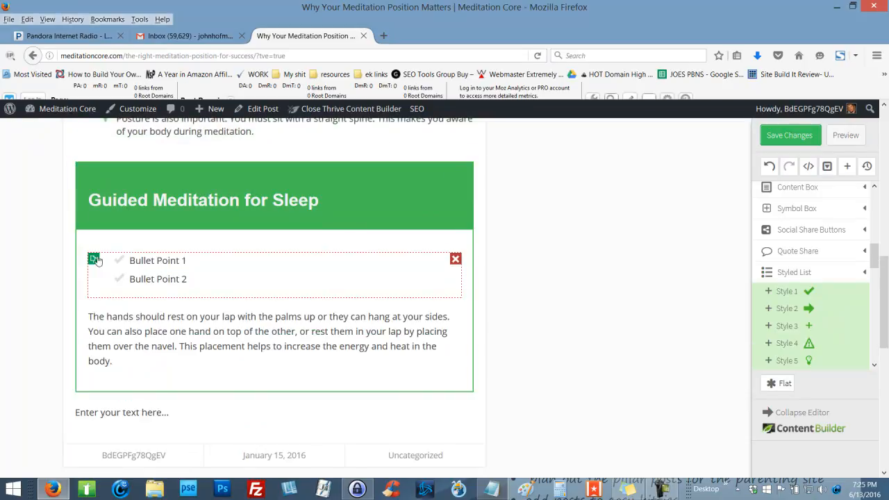
click(95, 260)
click(95, 260)
Copy the content box's hand placement paragraph into the first bullet of the first styled list
scroll(304, 272, down, 3)
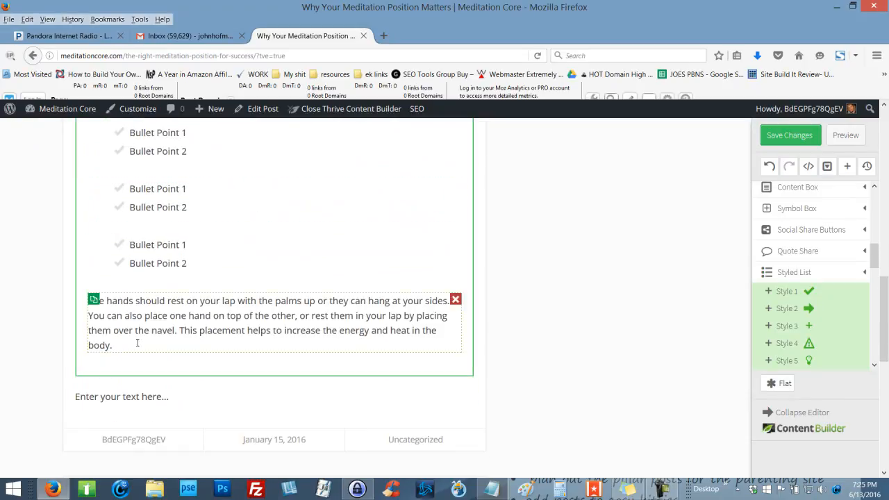
click(195, 329)
drag(130, 343, 88, 300)
key(ctrl+c)
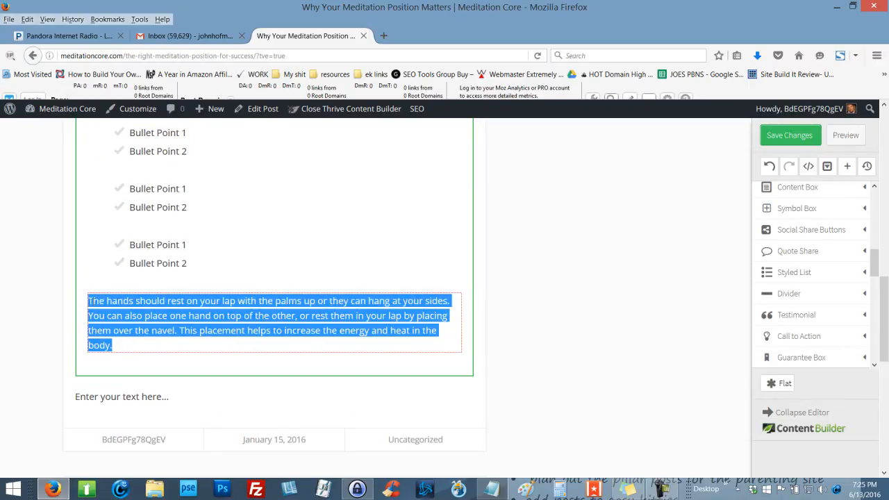
scroll(223, 287, up, 3)
click(172, 261)
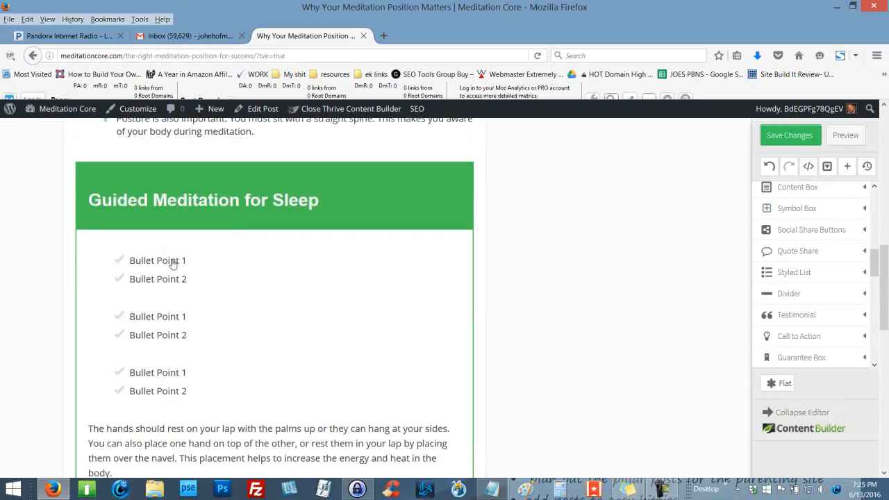
drag(130, 260, 204, 262)
key(ctrl+v)
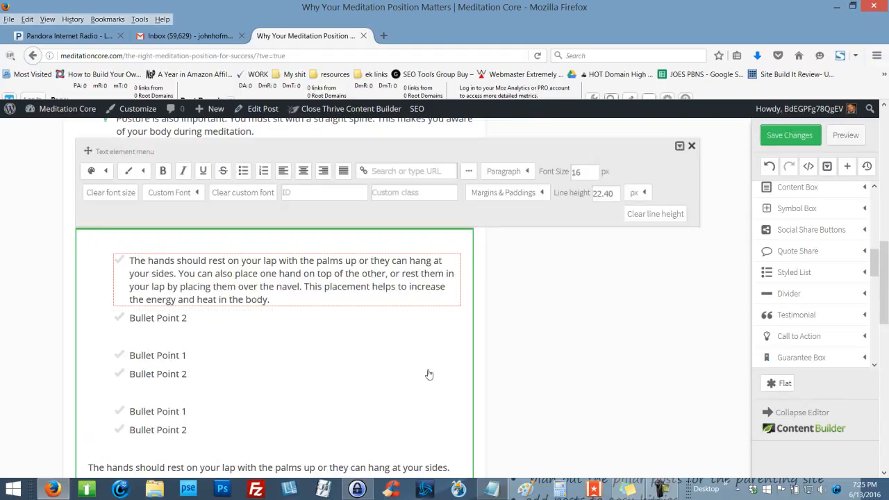
Replace the first list's second bullet with the Notepad paragraph starting "While the spine should remain straight"
click(492, 490)
drag(421, 295, 201, 266)
key(ctrl+c)
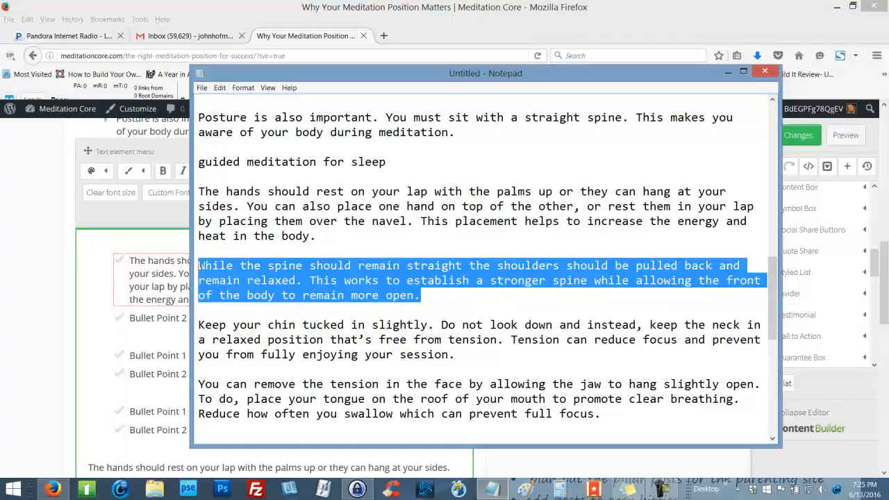
click(167, 317)
click(151, 318)
drag(131, 317, 182, 318)
key(ctrl+v)
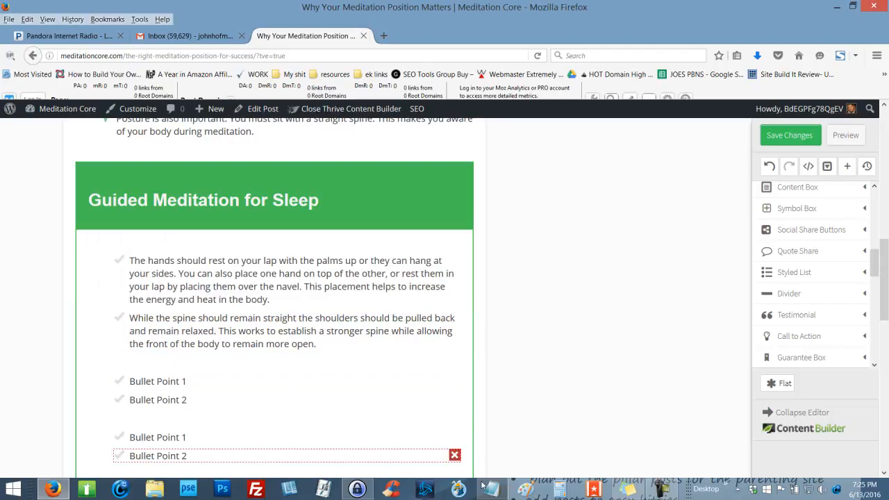
Replace the second list's first bullet with the Notepad paragraph starting "Keep your chin tucked in slightly"
key(alt+Tab)
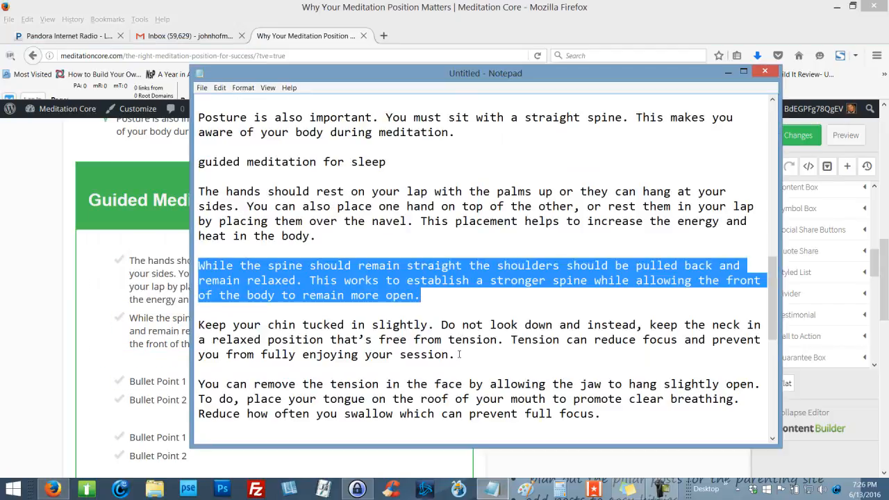
drag(458, 355, 198, 325)
key(ctrl+c)
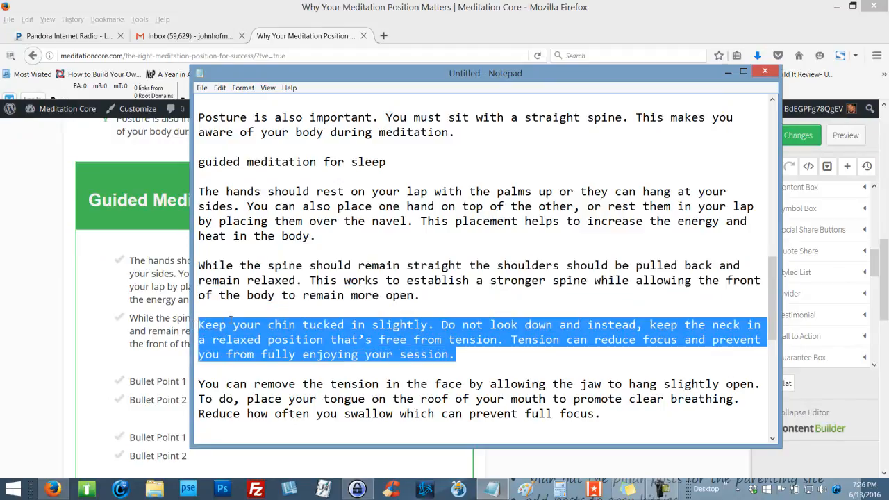
click(165, 386)
drag(186, 382, 131, 382)
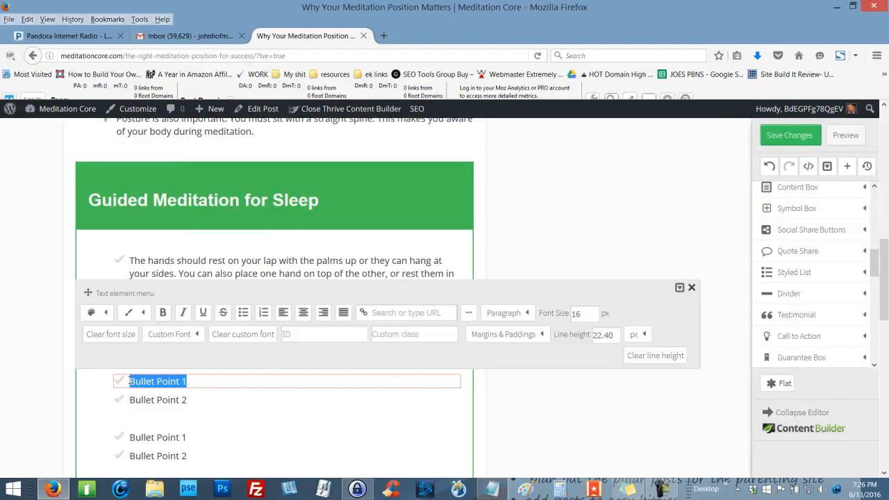
key(ctrl+v)
click(479, 456)
Replace the second list's second bullet with the Notepad paragraph starting "You can remove the tension in the face"
click(492, 489)
scroll(518, 366, down, 1)
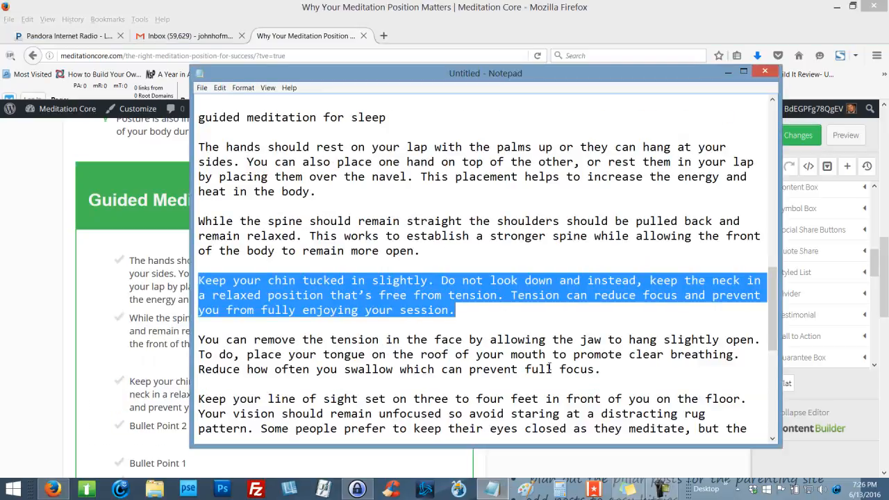
drag(614, 370, 201, 339)
key(ctrl+c)
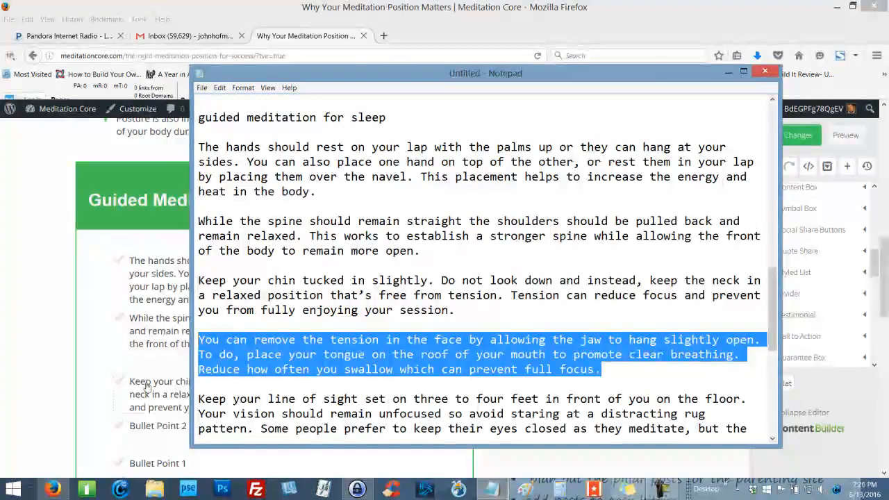
click(182, 407)
click(188, 428)
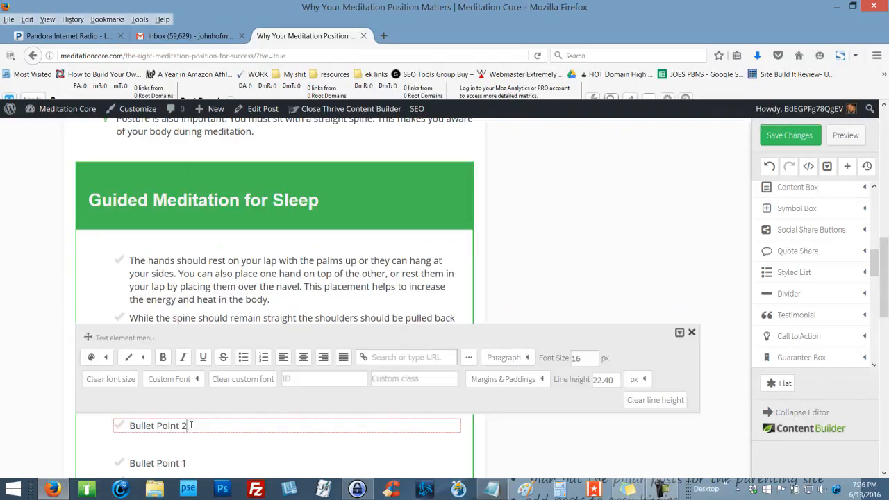
drag(188, 427, 135, 427)
key(ctrl+v)
key(ctrl+v)
click(547, 295)
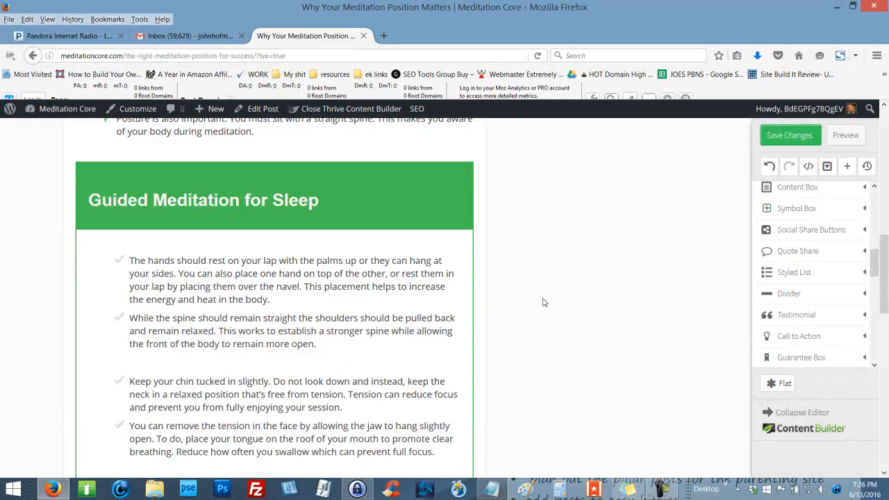
scroll(541, 298, down, 2)
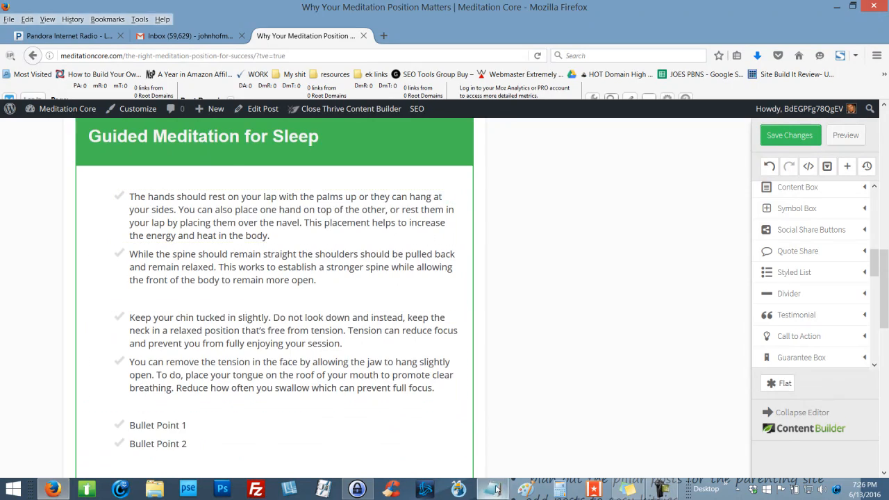
Copy the Notepad paragraph starting "Keep your line of sight set" and ending "if you become very relaxed."
click(497, 491)
scroll(487, 278, down, 3)
drag(288, 365, 198, 265)
key(ctrl+c)
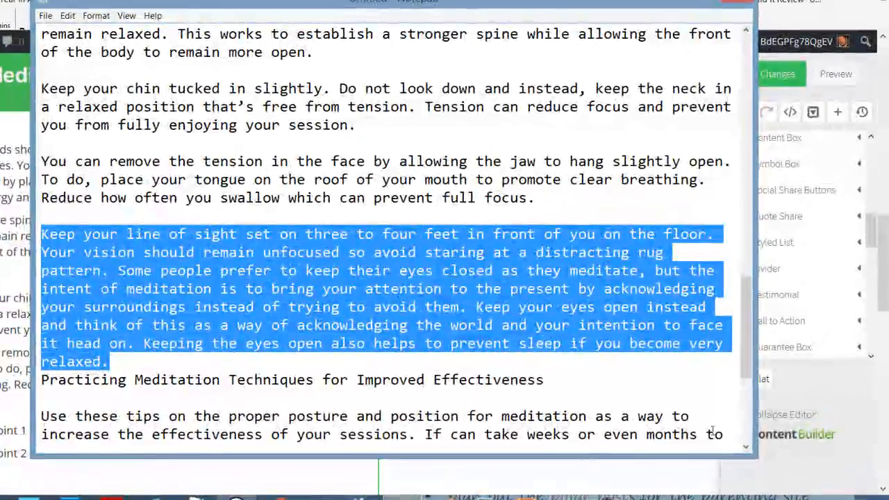
Delete the third styled list's two placeholder bullets and the leftover hand placement paragraph from the green content box
click(704, 486)
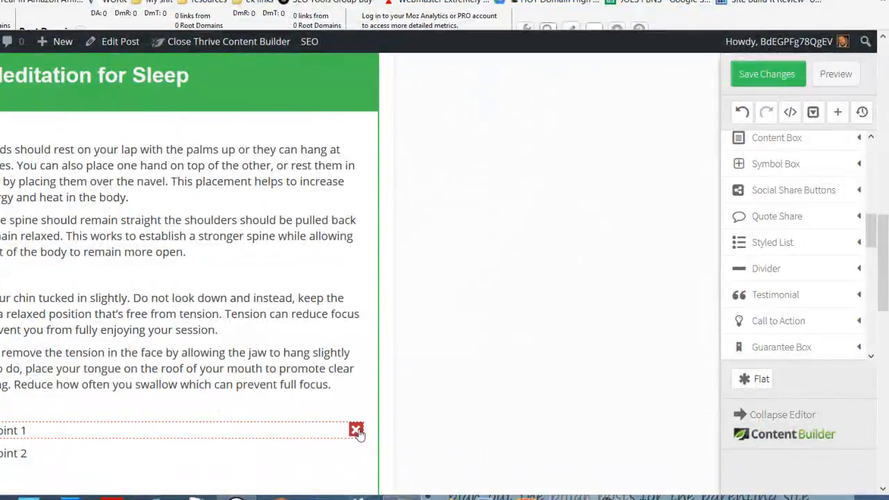
click(356, 429)
click(356, 429)
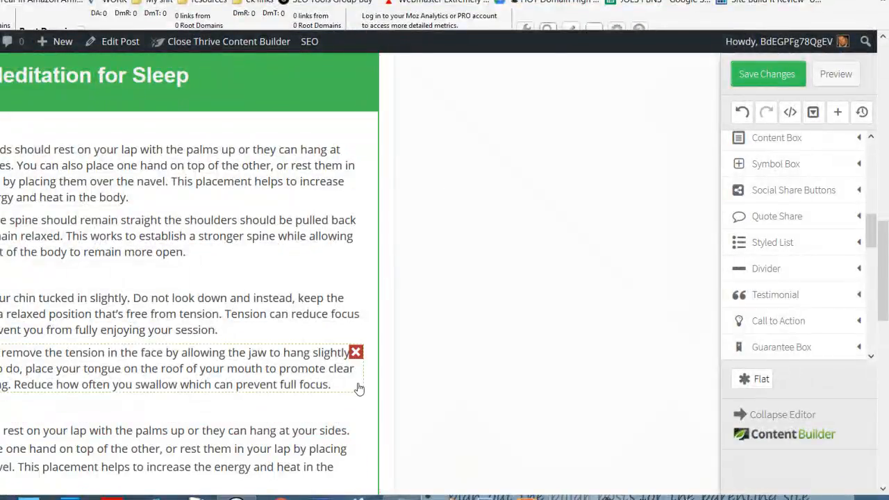
click(356, 429)
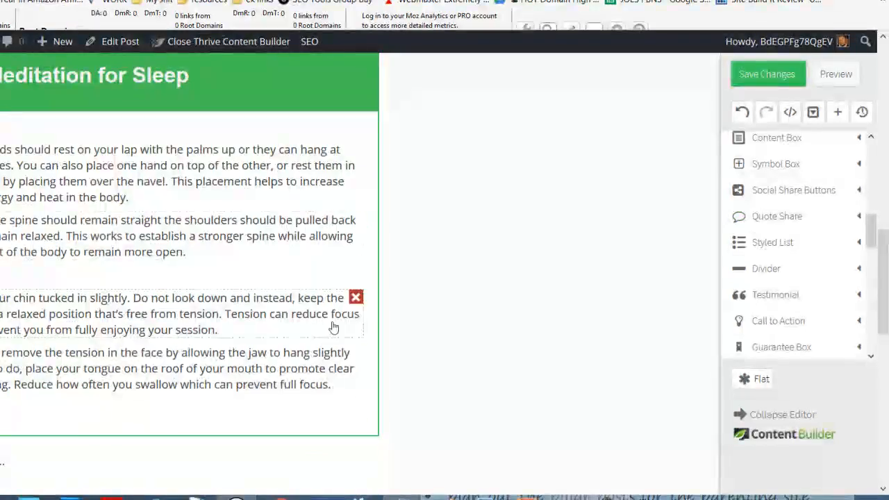
Insert a Style 4 content box without headline below the second styled list, inside the green box
drag(866, 238, 879, 202)
click(565, 245)
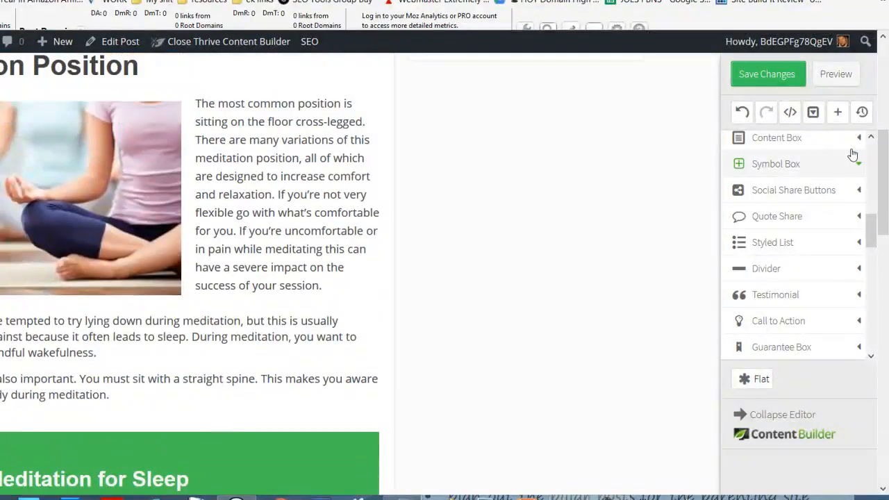
click(854, 138)
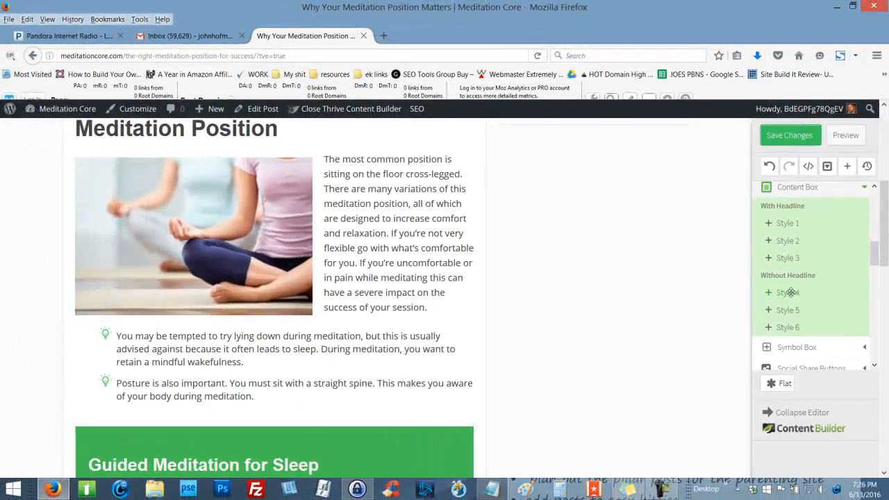
drag(790, 292, 369, 320)
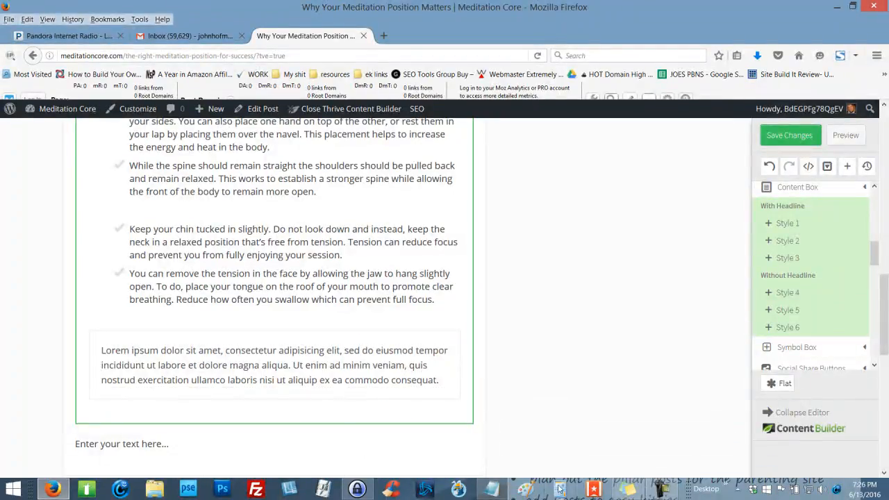
Replace the new content box's placeholder text with the copied "Keep your line of sight" paragraph
click(492, 489)
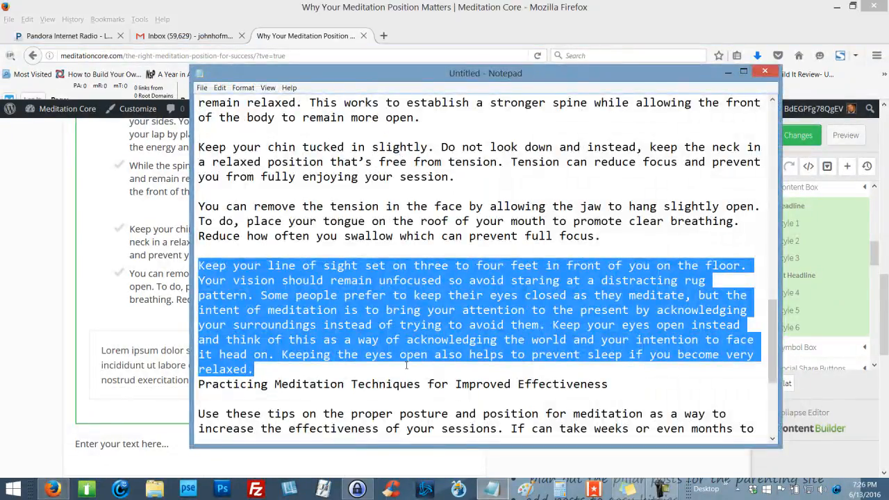
click(165, 370)
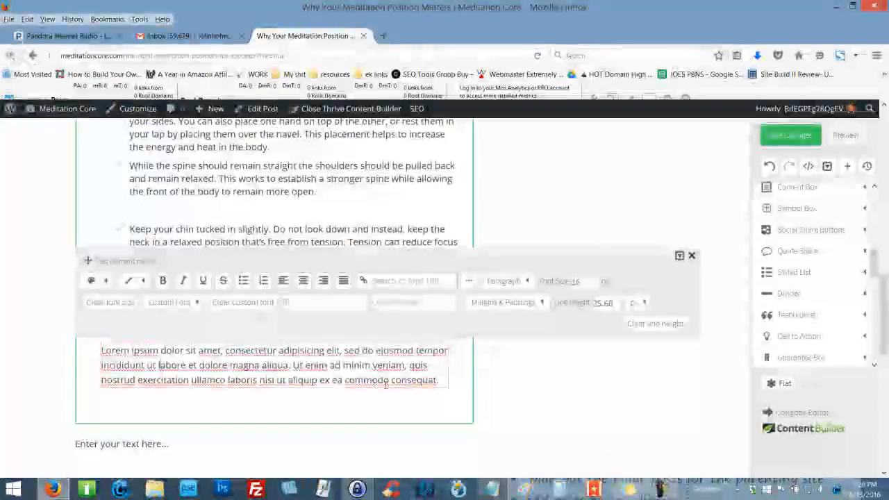
triple_click(410, 371)
key(ctrl+v)
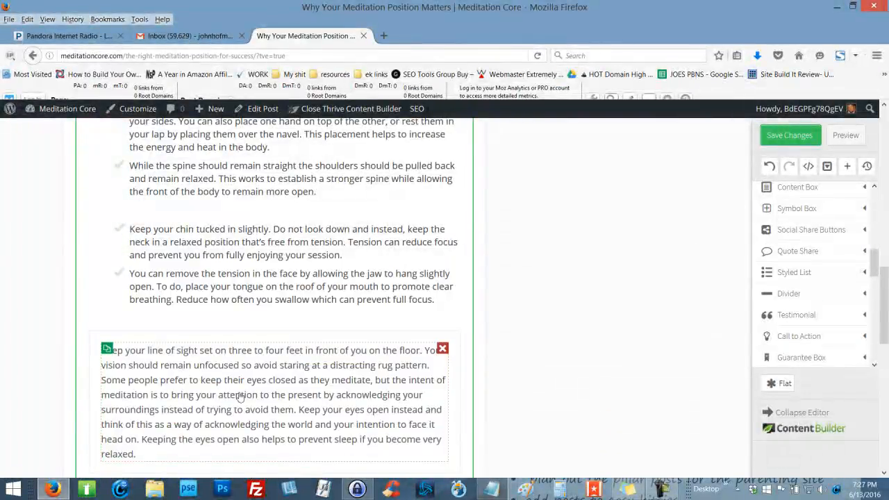
Split the inner box's paragraph before "Keep your eyes open instead" and add a blank line between the two parts
click(426, 350)
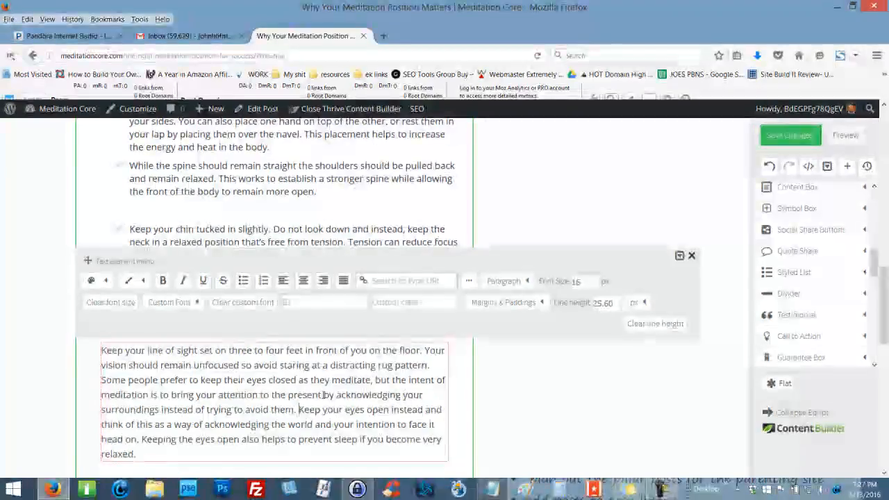
key(Return)
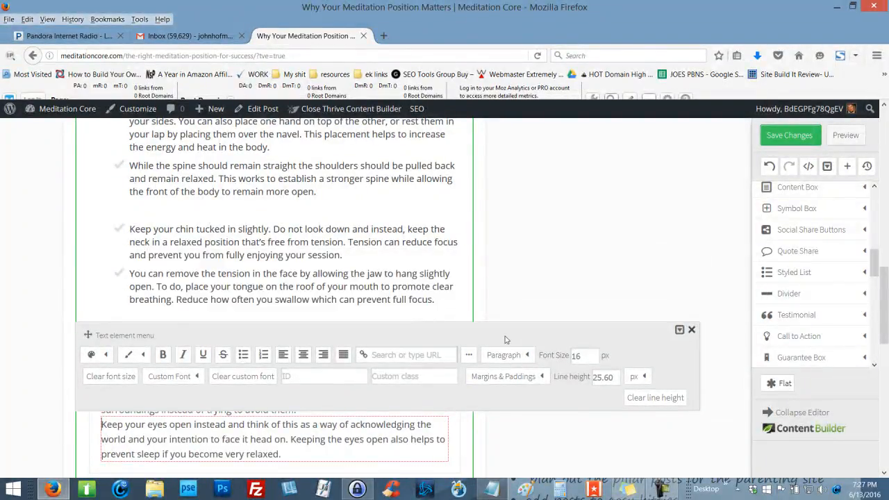
drag(87, 333, 87, 172)
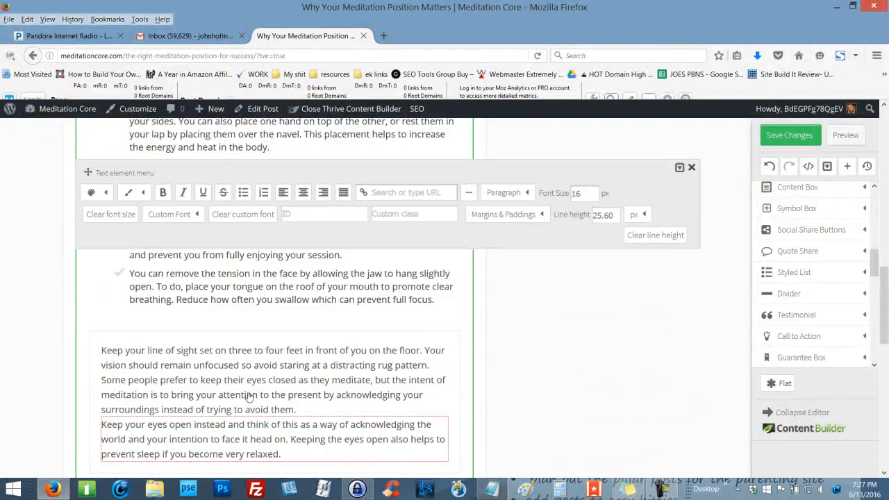
click(534, 378)
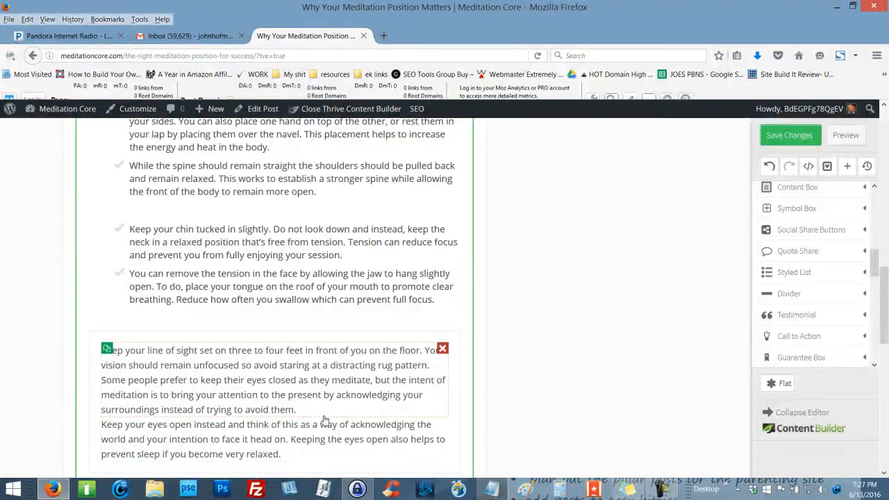
click(308, 412)
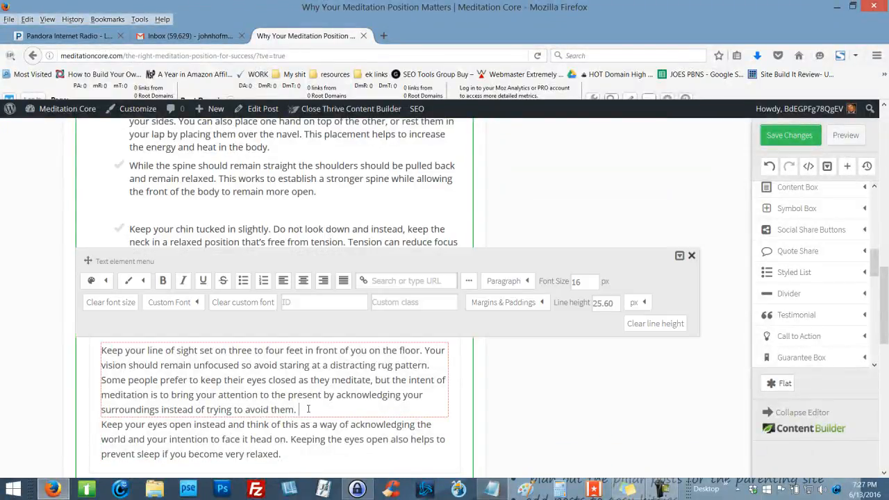
key(Return)
click(621, 247)
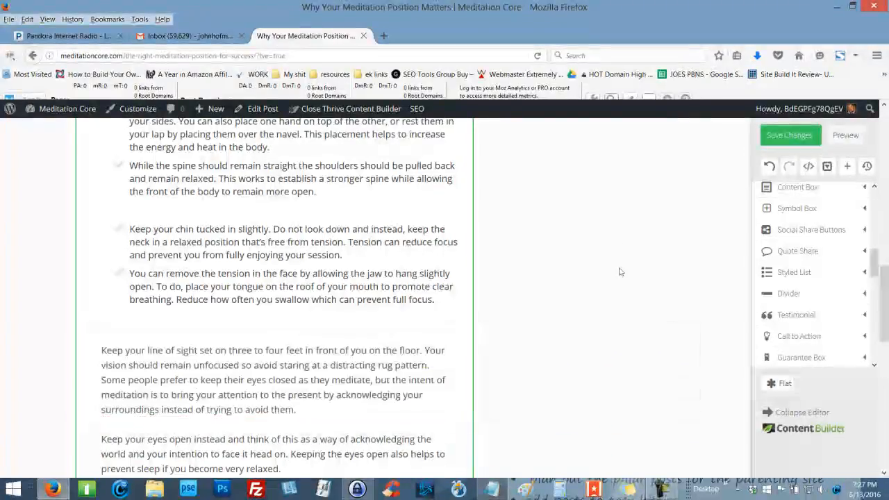
Set the inner content box's color to the default orange and check how it fits with the surrounding content
scroll(494, 294, down, 3)
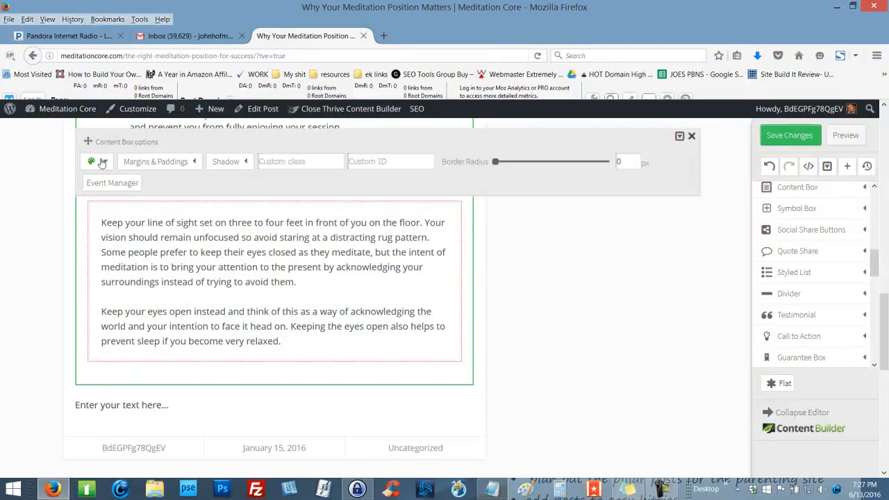
click(93, 164)
click(146, 205)
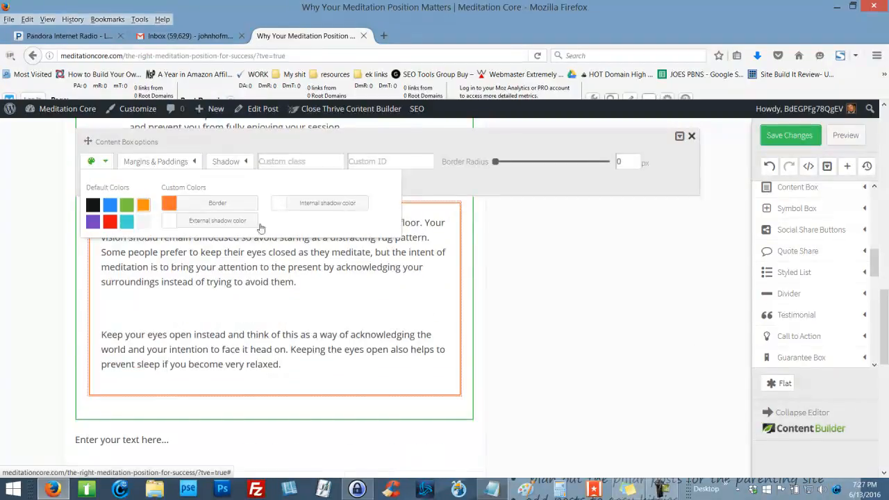
click(564, 270)
scroll(564, 271, up, 5)
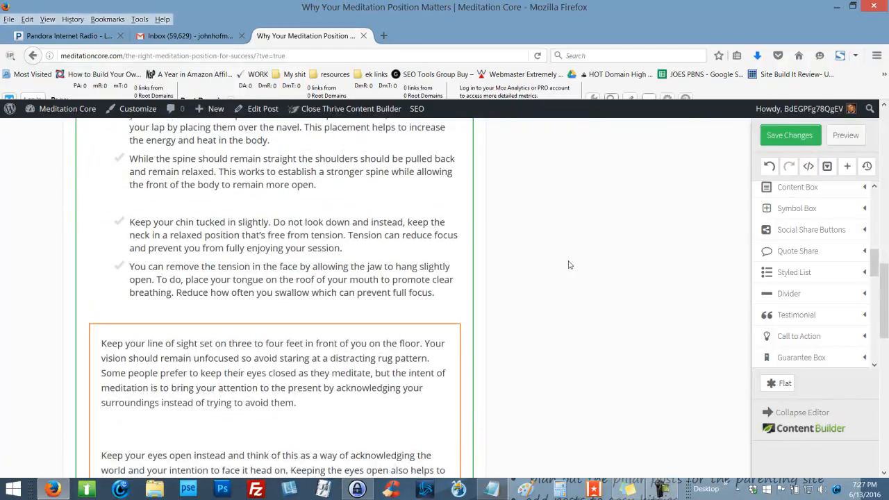
scroll(562, 256, up, 4)
scroll(556, 261, down, 10)
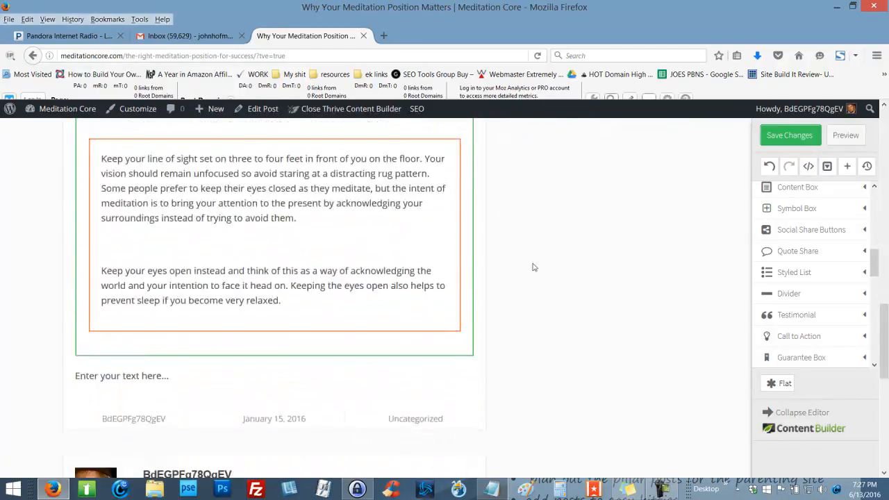
Delete the blank paragraph between the inner box's two text blocks and set the box's color to the default teal
click(440, 241)
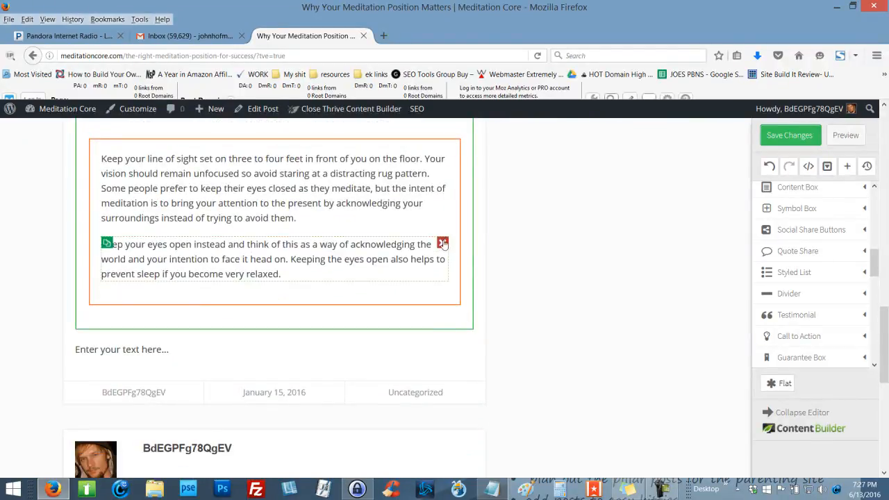
click(96, 130)
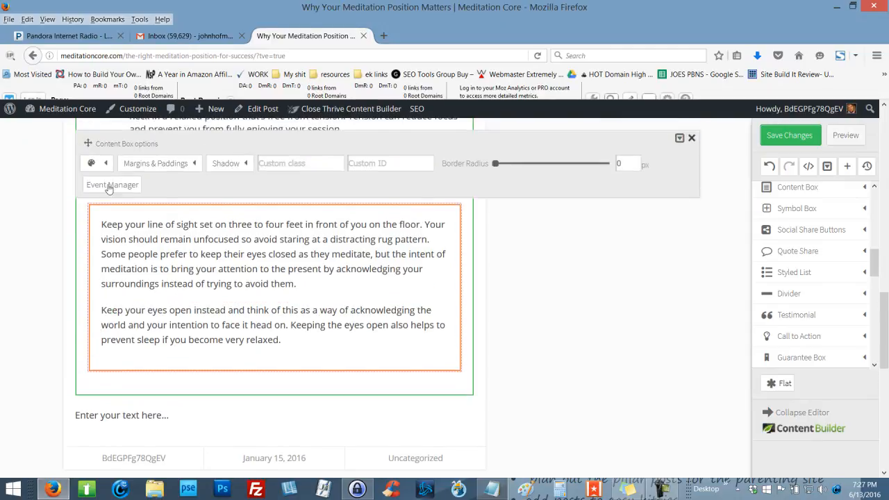
click(97, 163)
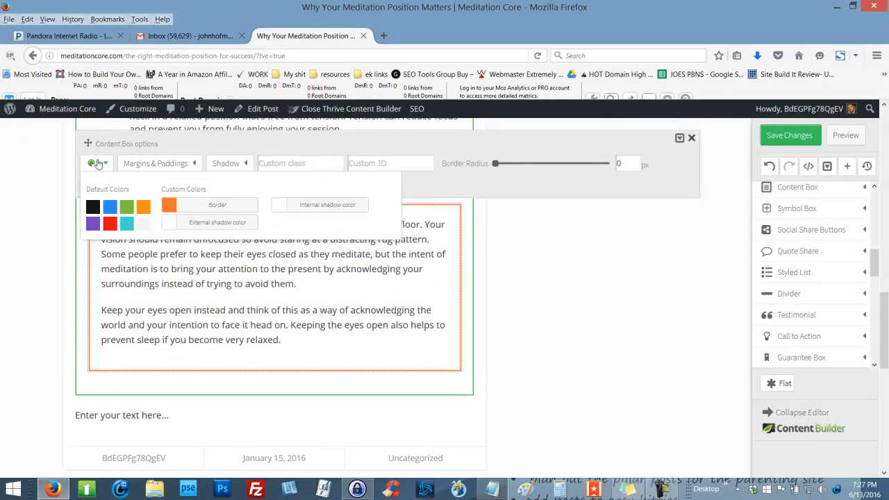
click(126, 224)
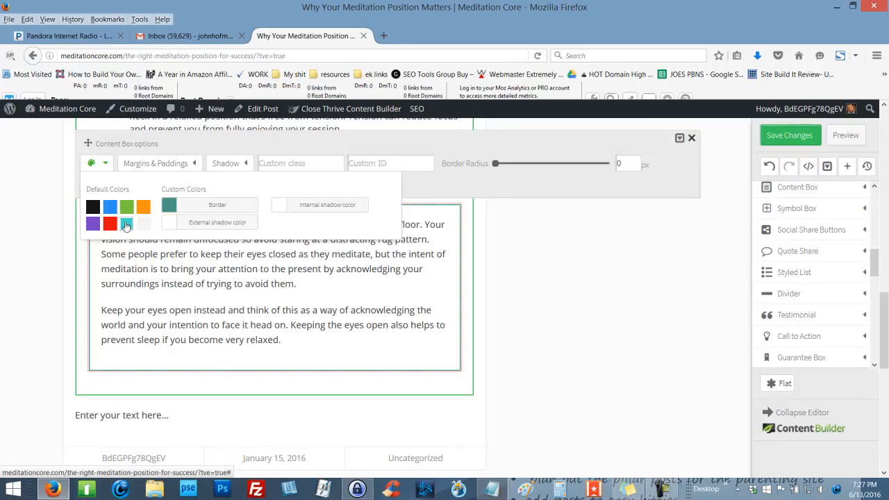
click(604, 274)
scroll(603, 278, up, 3)
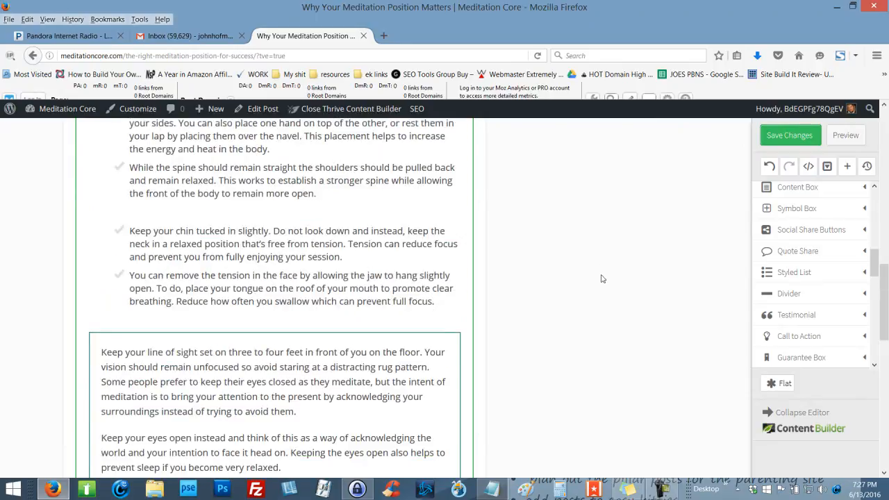
scroll(229, 284, down, 3)
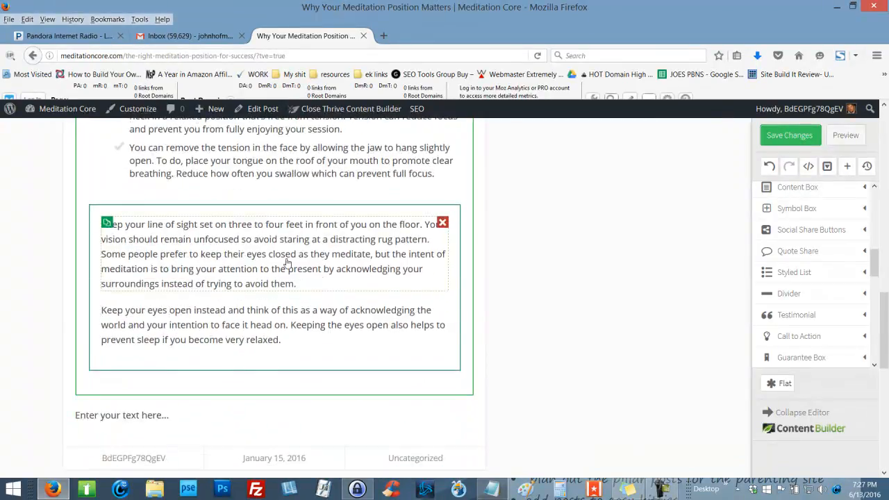
Add an image element above the inner box's text and insert Guided-Meditation-for-Sleep.jpg from the media library
drag(875, 268, 877, 213)
drag(788, 242, 160, 226)
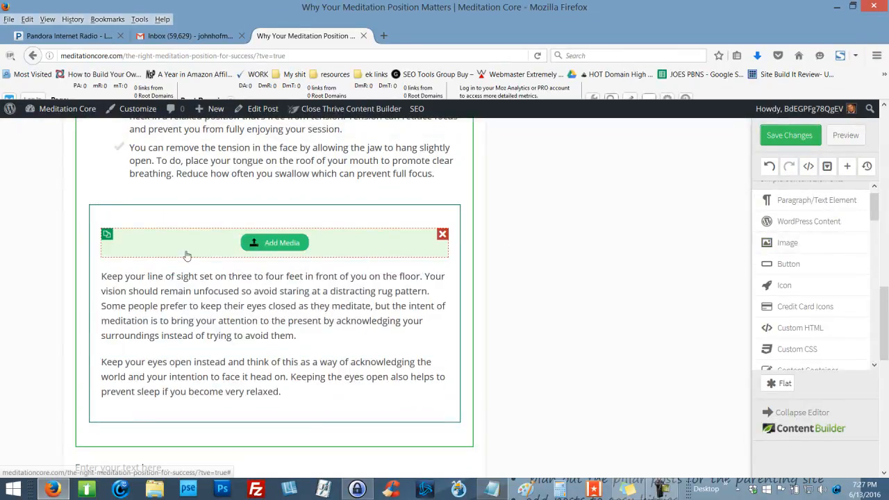
click(278, 242)
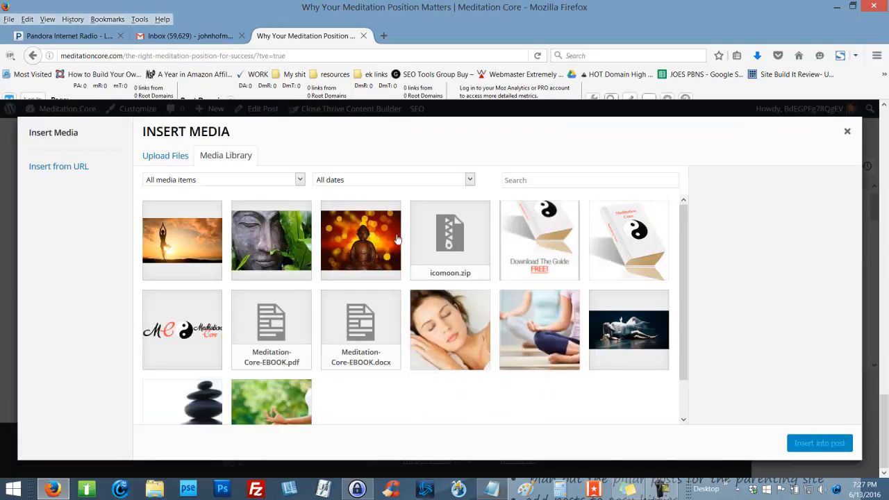
click(469, 324)
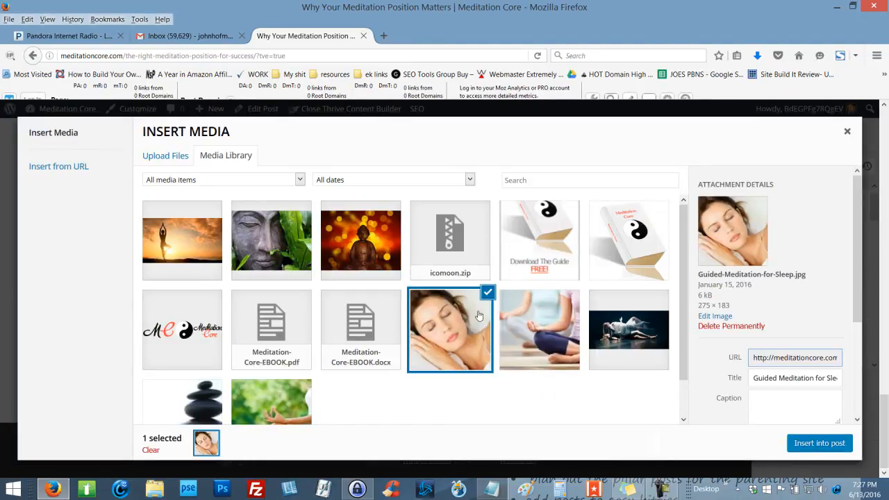
click(819, 443)
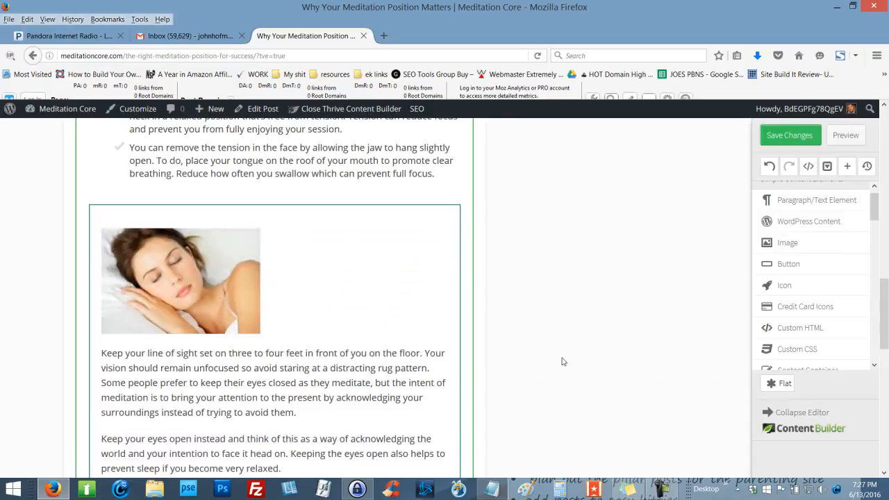
scroll(556, 348, up, 6)
scroll(430, 368, down, 3)
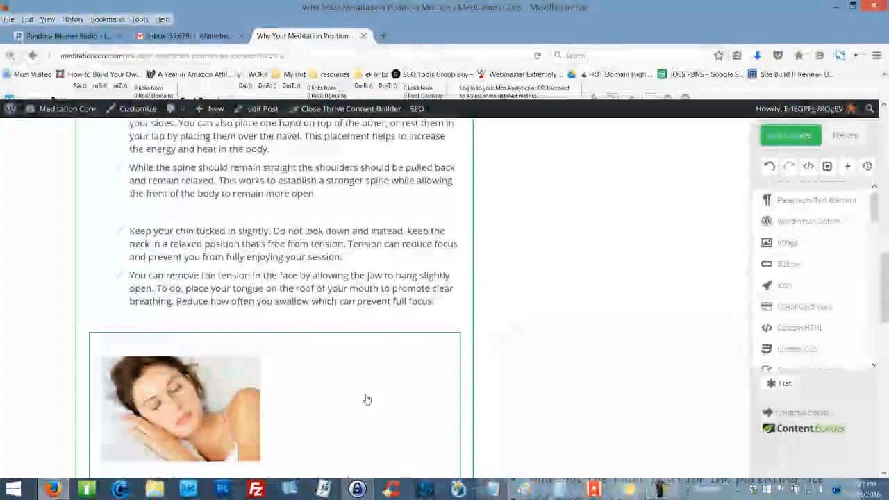
Enlarge the sleeping-woman image below the checklist to 590px wide
scroll(263, 259, down, 3)
click(260, 258)
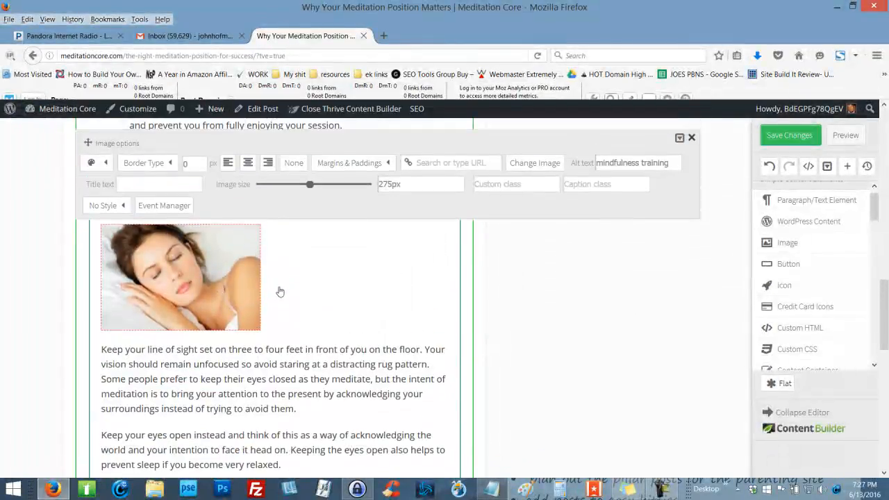
drag(310, 186, 370, 192)
click(540, 273)
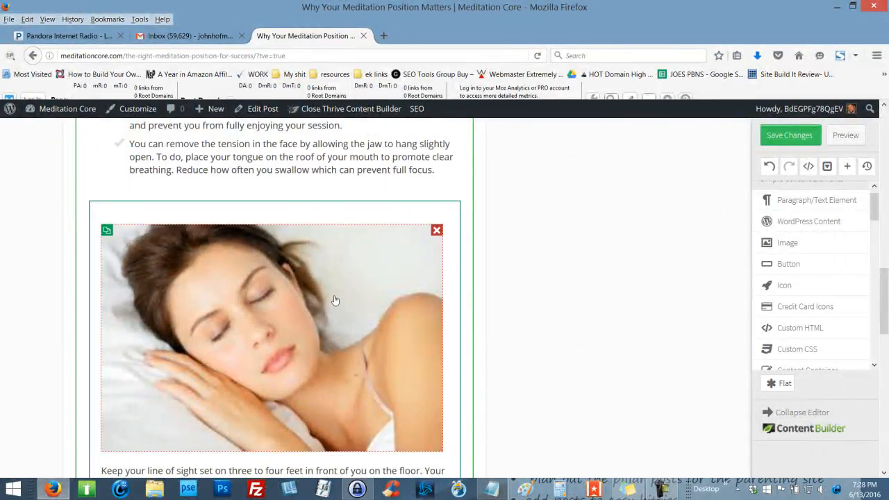
scroll(393, 267, down, 2)
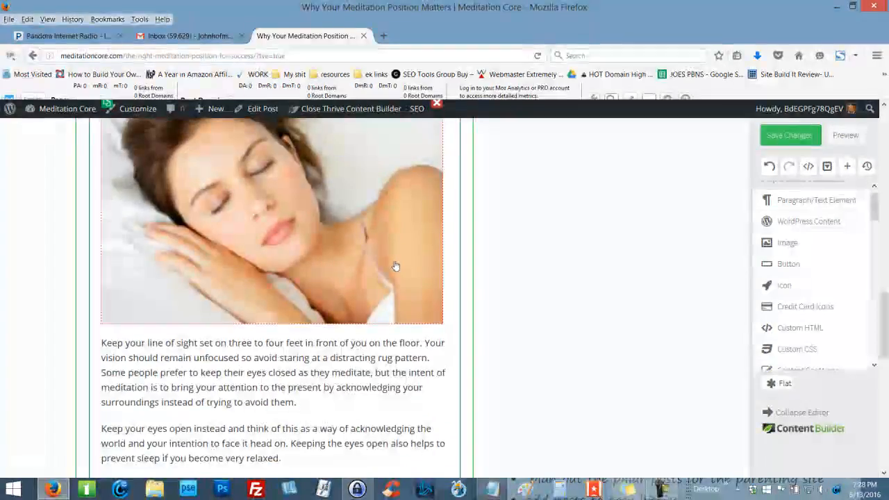
scroll(357, 311, up, 2)
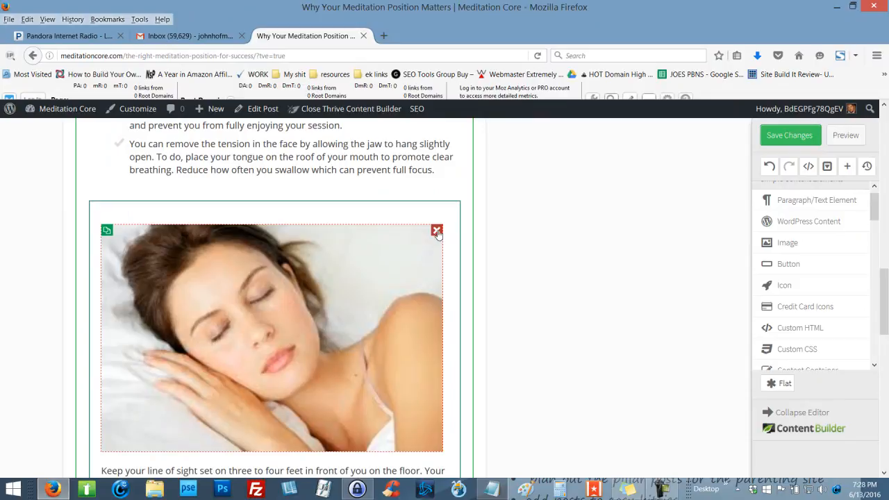
scroll(334, 271, down, 1)
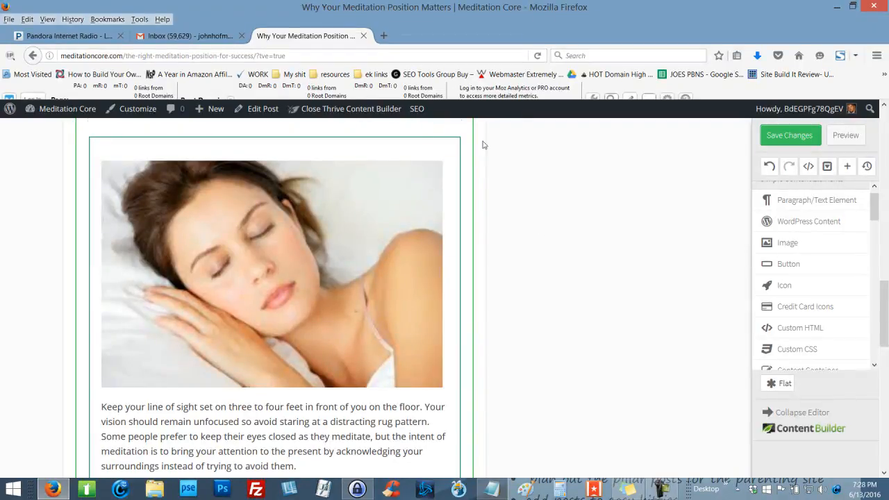
Search Google Images for "woman sleeping" in a new browser tab
click(385, 36)
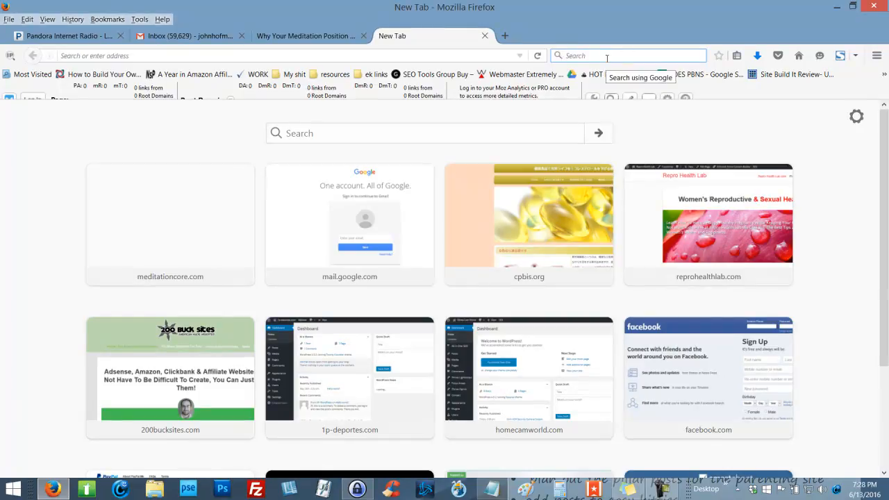
click(606, 59)
text(woman sleepin)
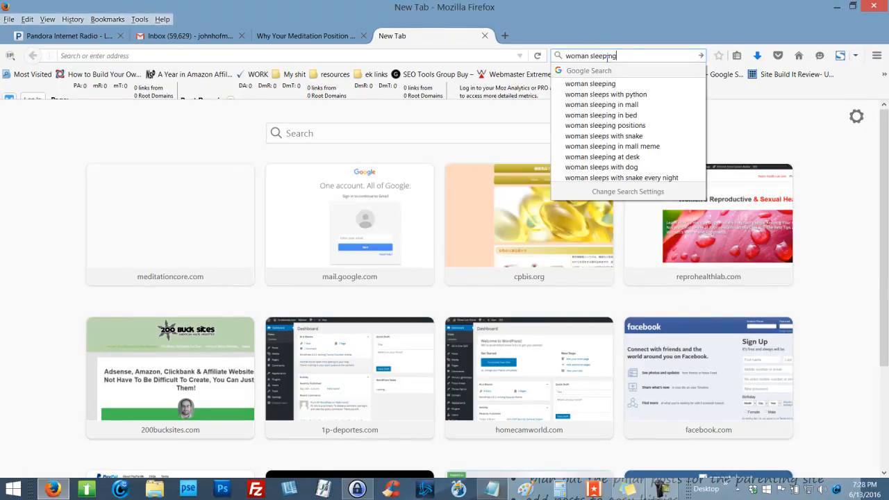
text(g)
key(Return)
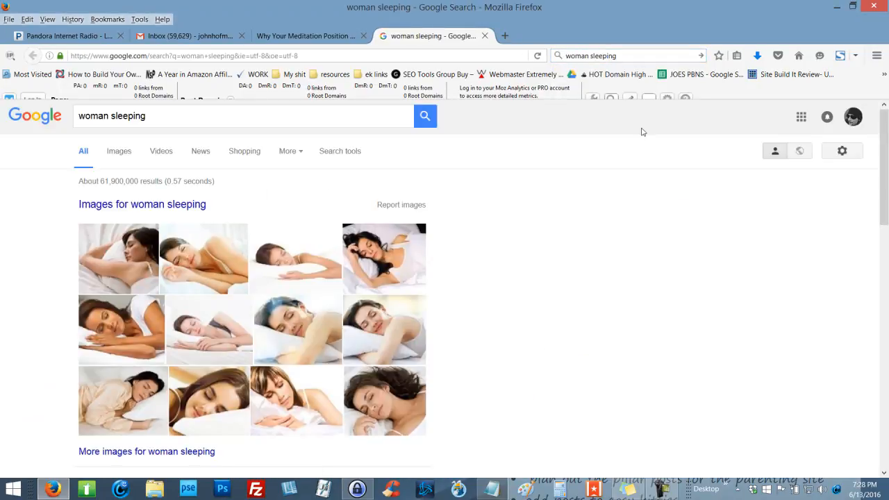
click(187, 205)
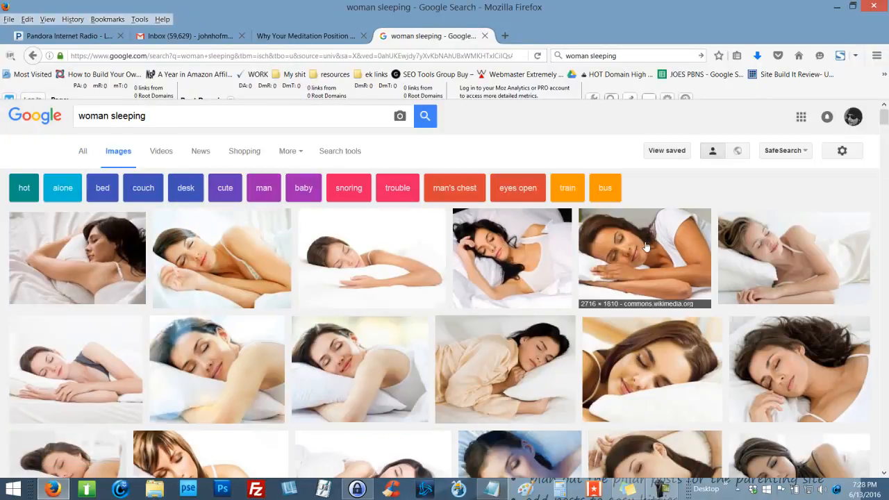
scroll(642, 271, down, 3)
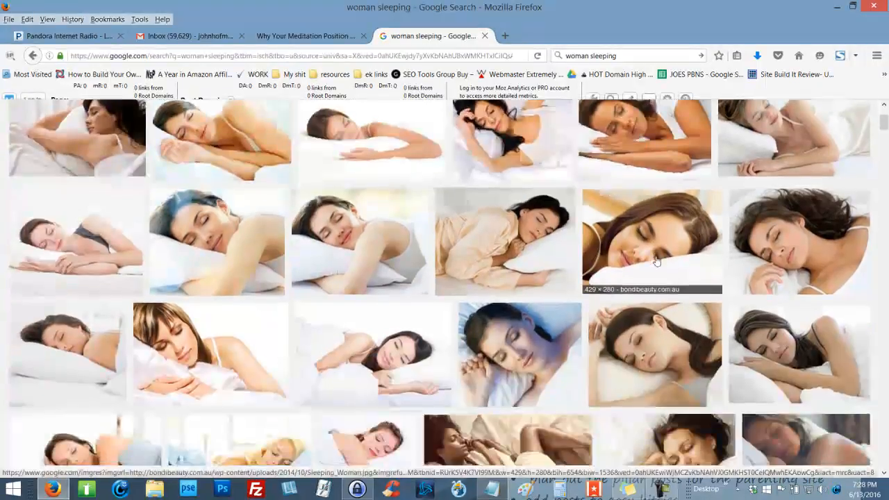
scroll(574, 327, up, 3)
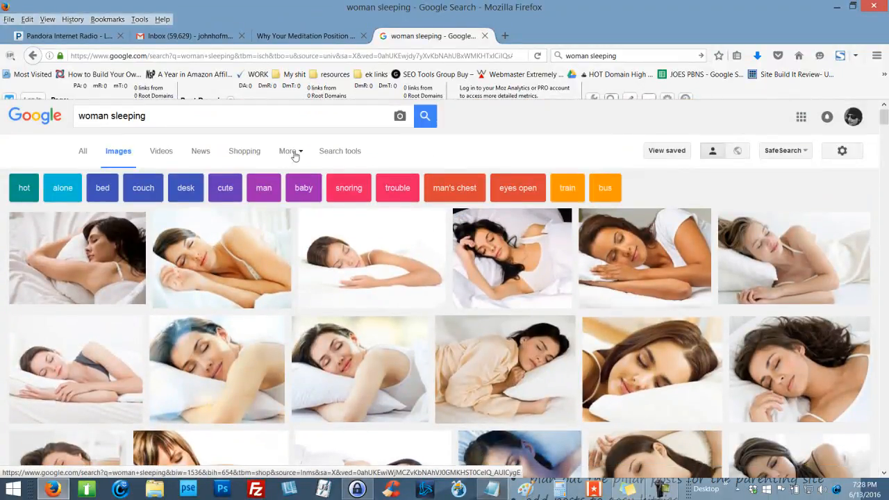
Filter the image results to those labeled for reuse and look through them for a suitable photo
click(336, 157)
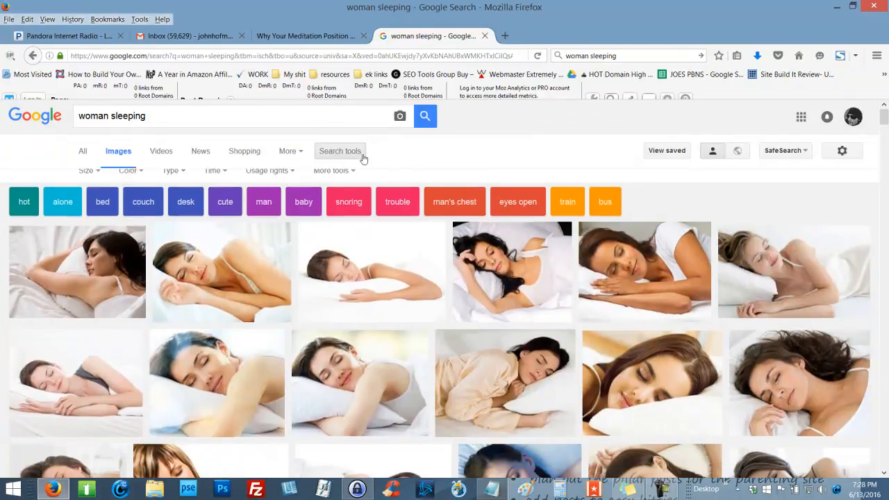
click(291, 182)
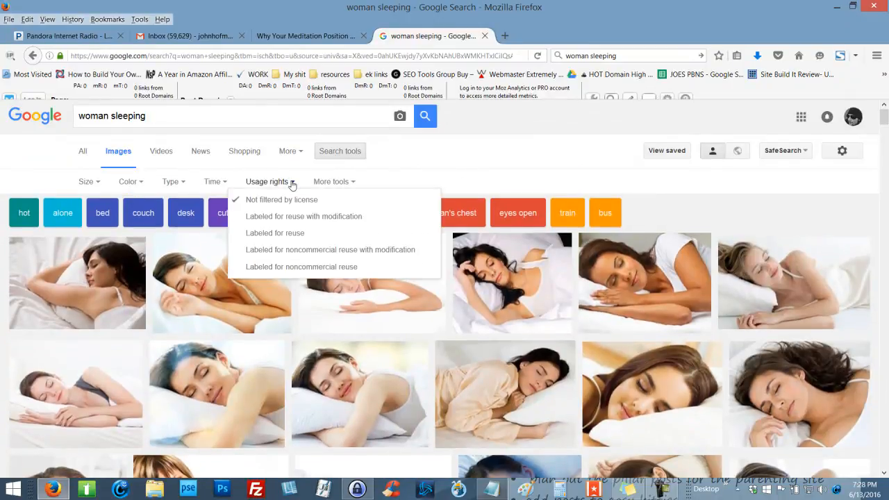
click(299, 235)
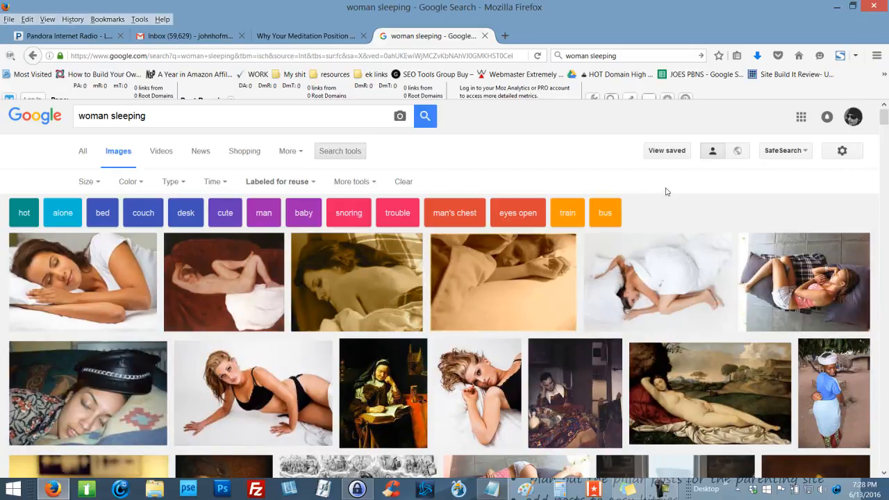
scroll(666, 191, down, 3)
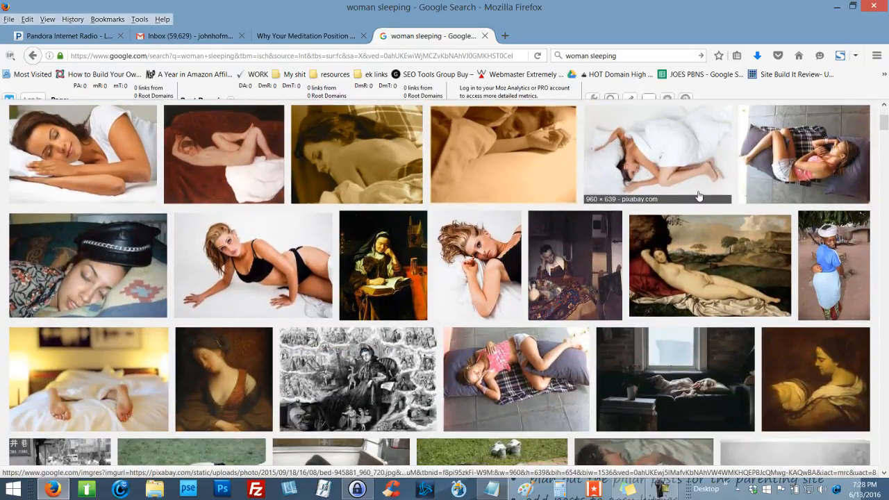
scroll(697, 192, down, 2)
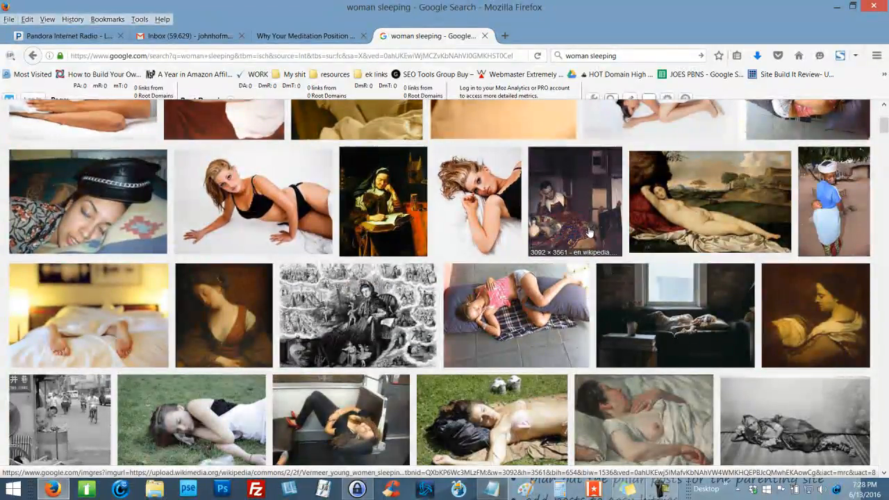
scroll(587, 237, up, 3)
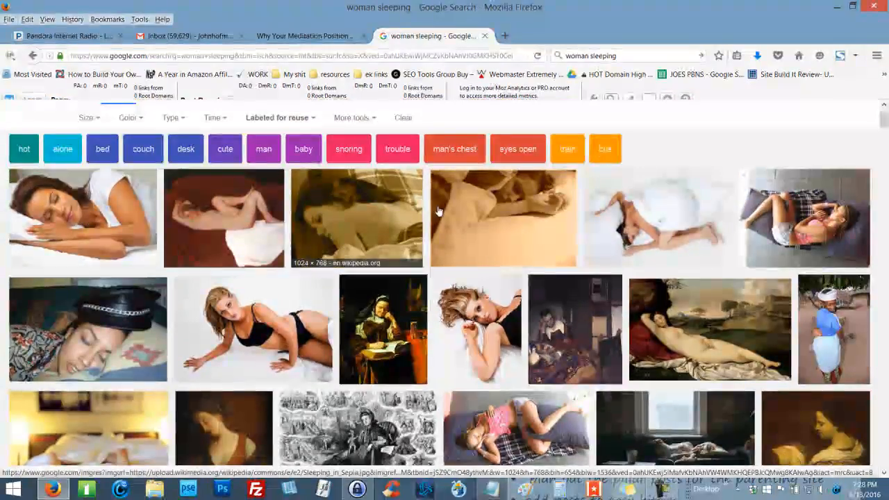
Open the Wikimedia Commons Sleep woman.jpg at full size and save it to the Desktop as "guided meditation for sleep"
click(92, 223)
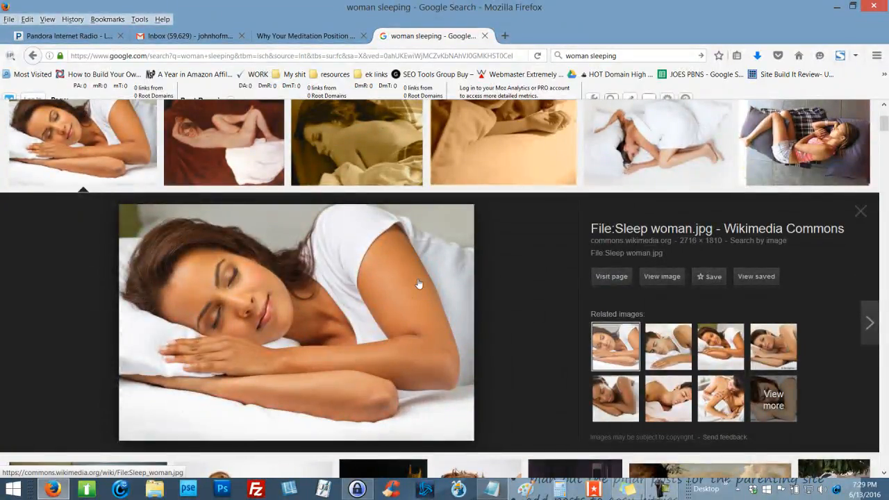
click(661, 276)
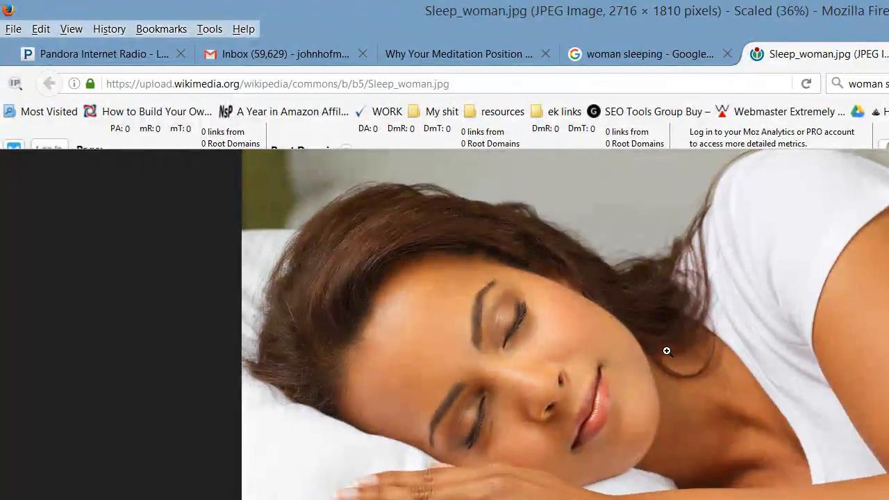
right_click(449, 233)
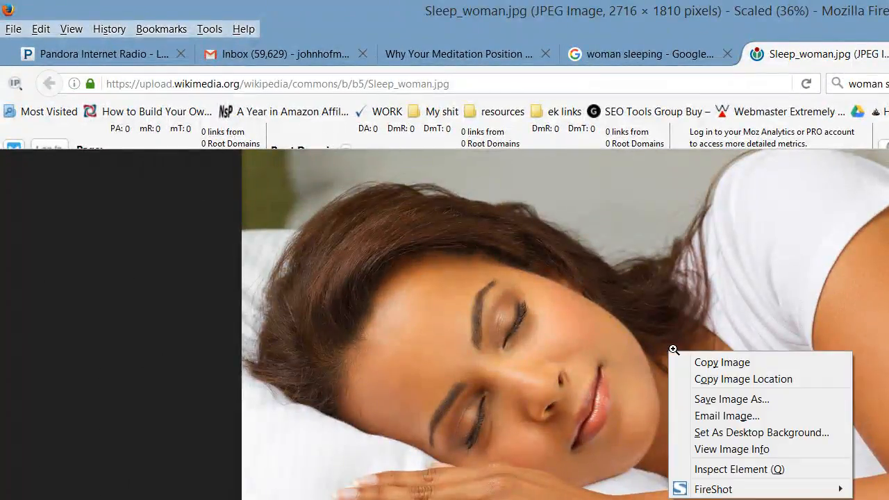
click(749, 398)
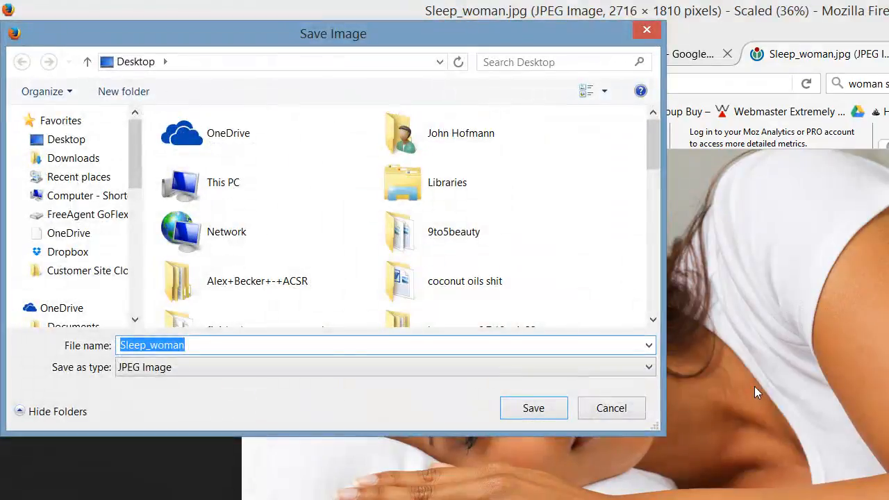
text(guided me)
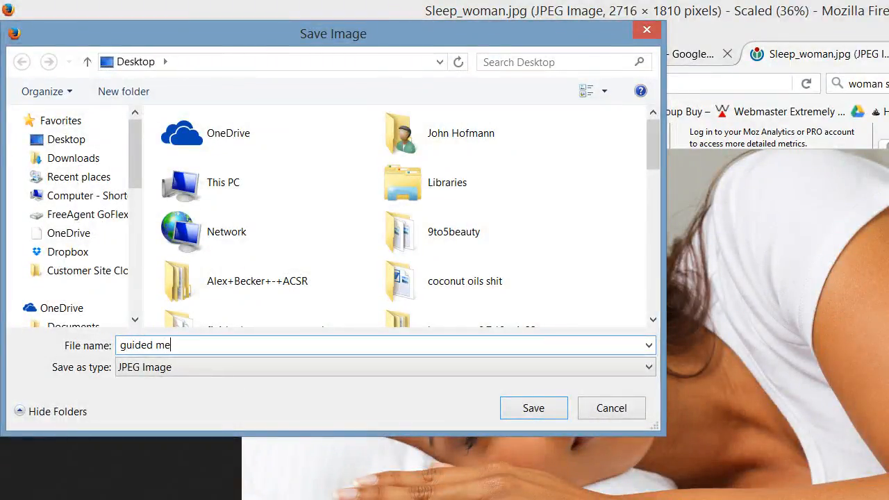
text(ditation for sleep)
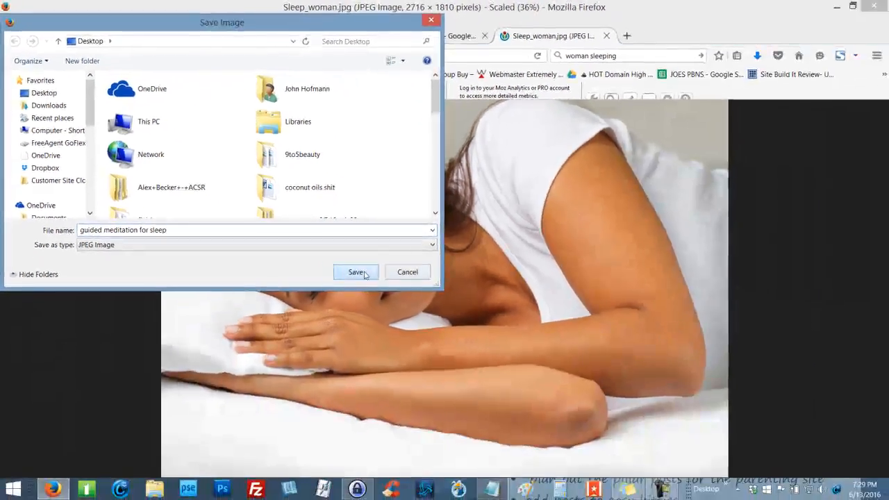
click(422, 323)
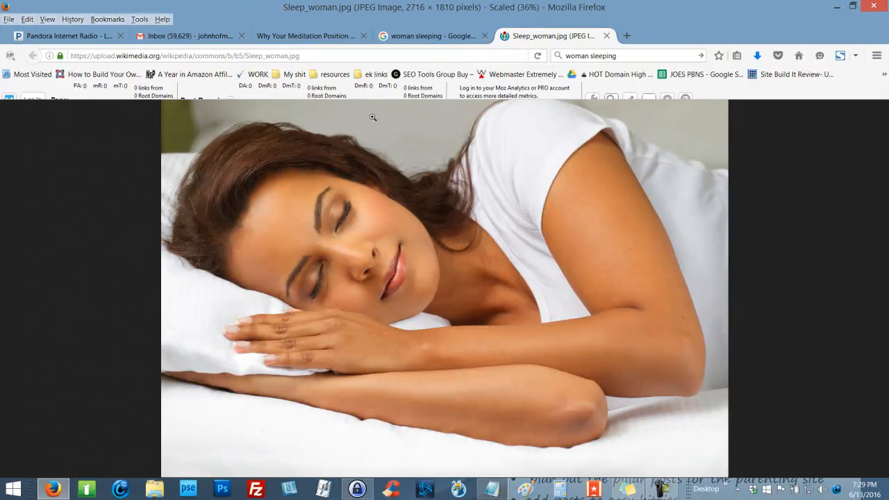
Start replacing the post's sleeping-woman image and upload the "guided meditation for sleep" file from the Desktop to the media library
click(321, 37)
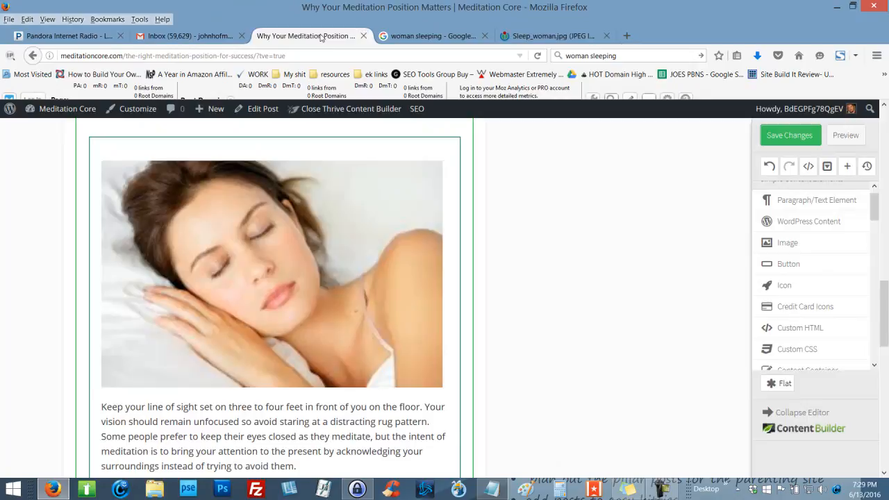
click(375, 247)
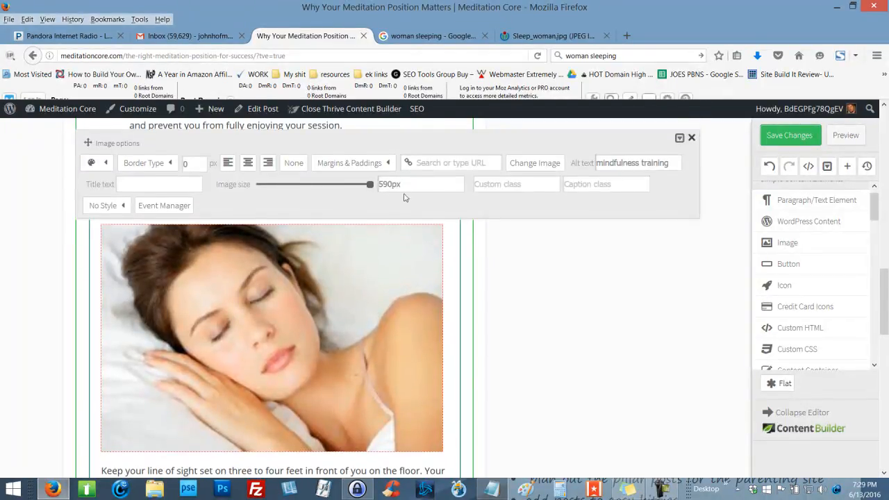
click(518, 164)
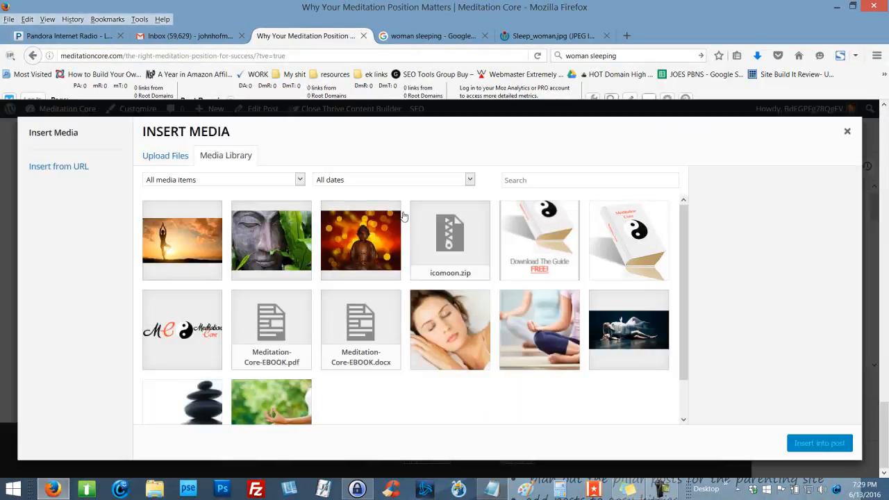
click(165, 156)
click(852, 6)
drag(154, 182, 561, 231)
click(686, 11)
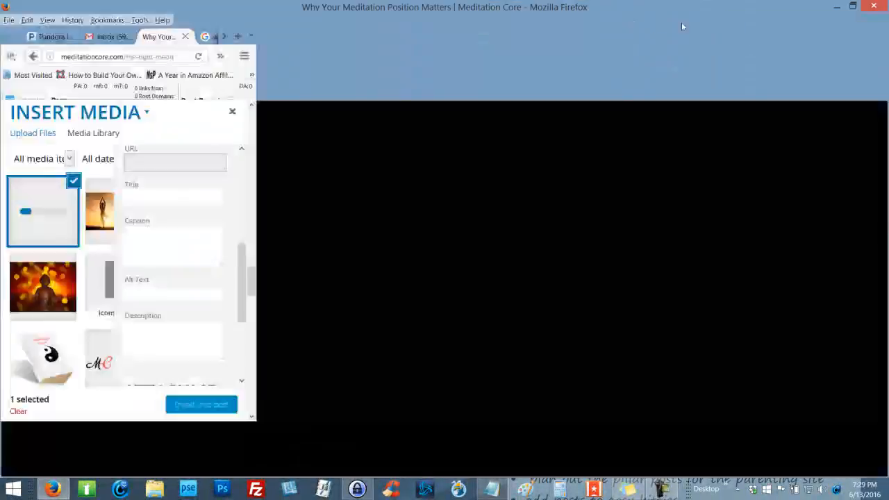
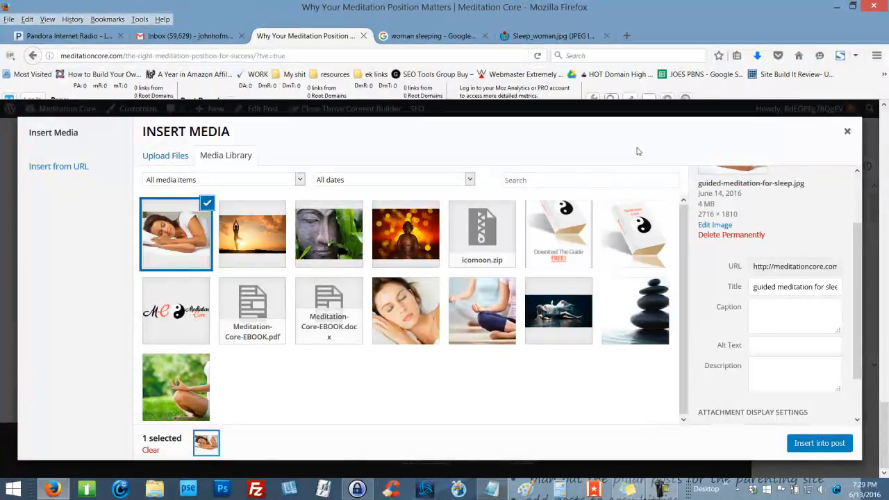
Insert the uploaded guided-meditation-for-sleep.jpg in place of the old image and close the image options
scroll(785, 280, down, 2)
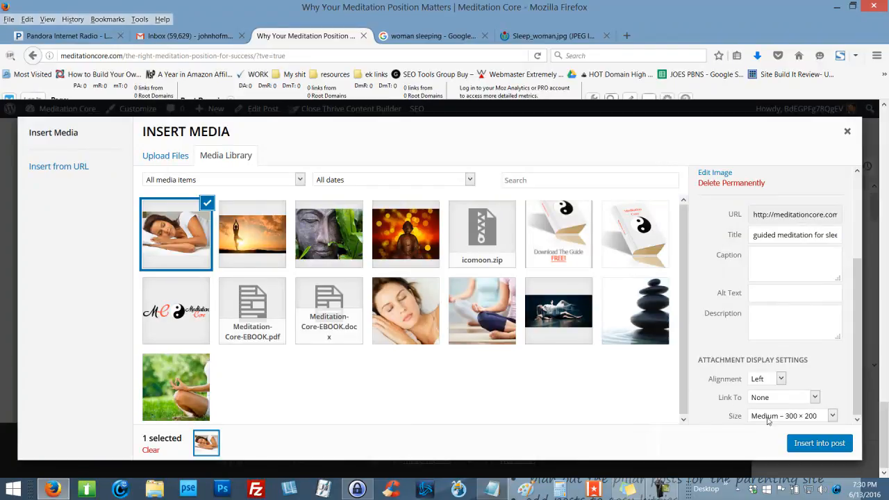
click(796, 446)
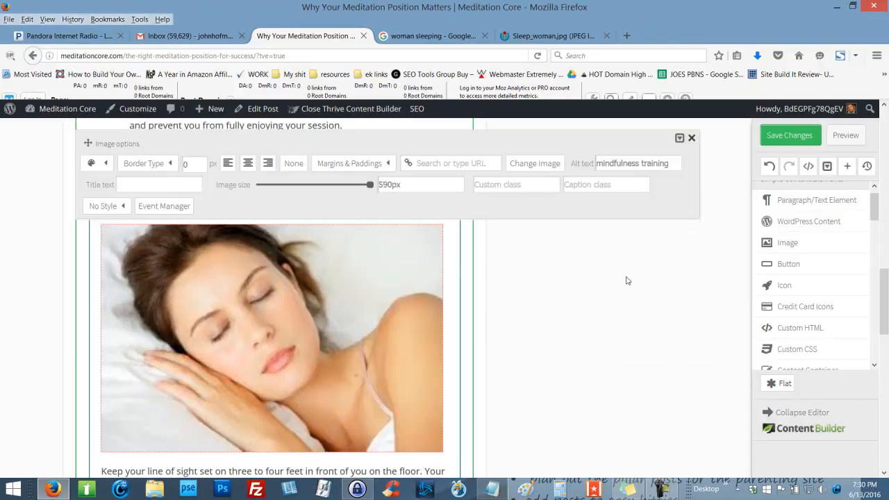
click(691, 139)
scroll(562, 273, down, 3)
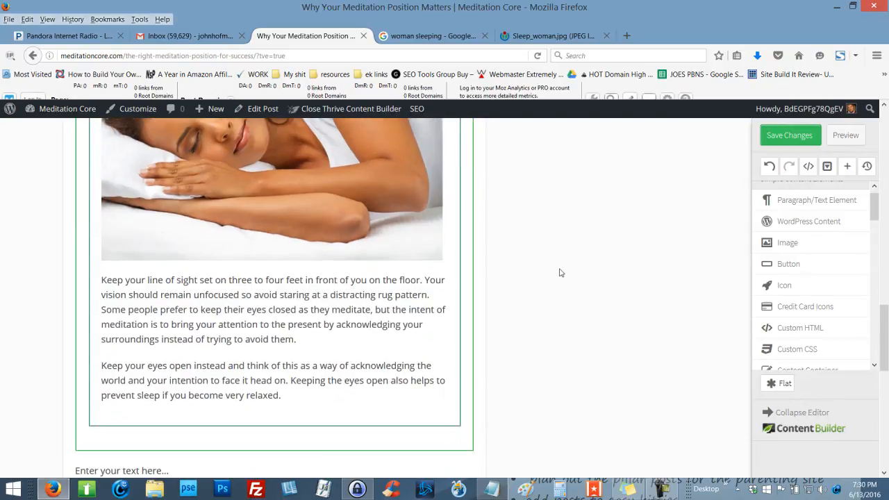
scroll(539, 212, up, 5)
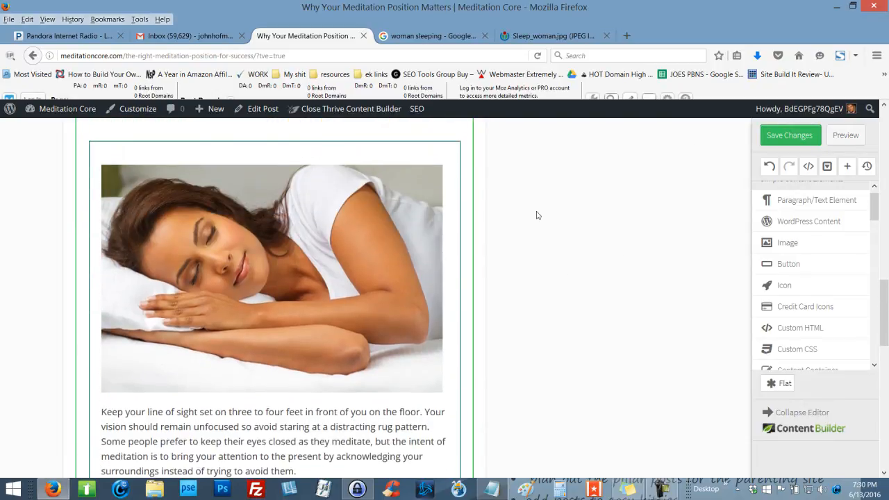
Recolour the check marks of the first checklist in the Guided Meditation for Sleep box green
scroll(574, 218, up, 3)
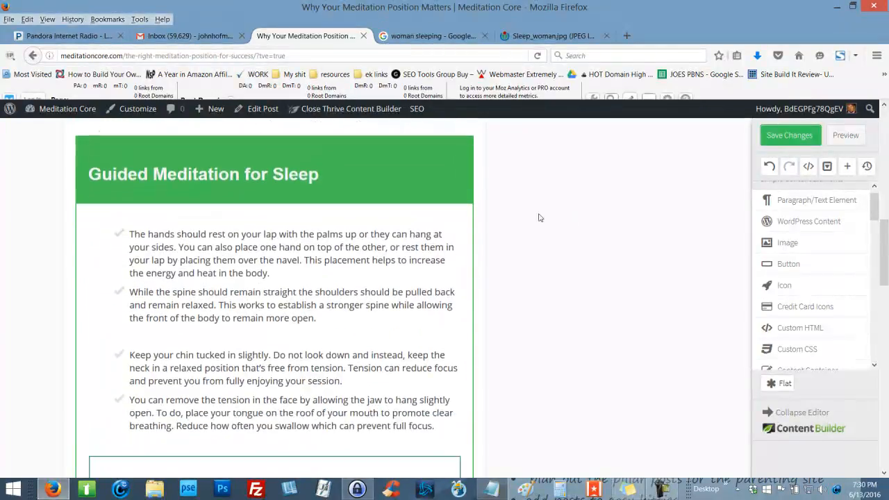
click(108, 247)
click(92, 209)
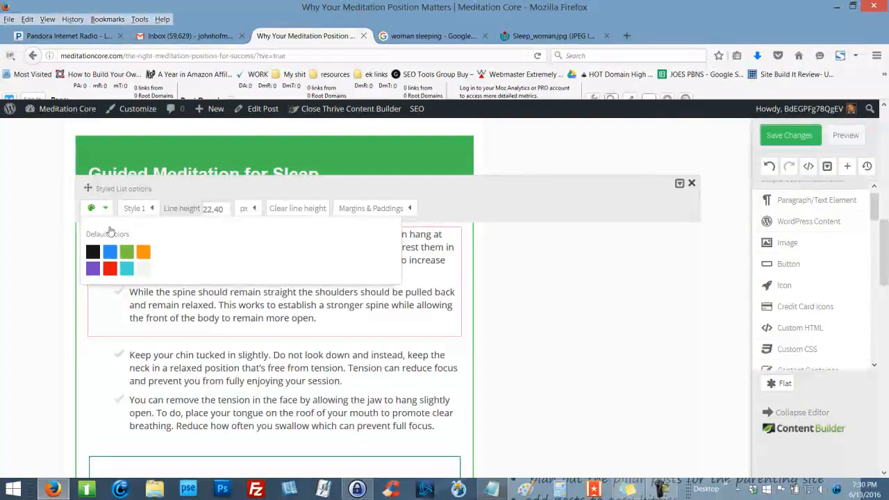
click(127, 253)
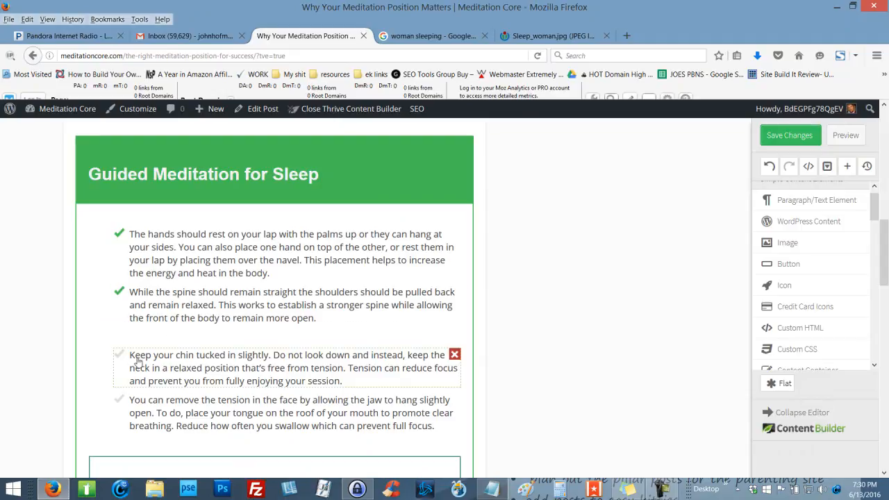
Recolour the check marks of the second checklist, starting with "Keep your chin tucked in slightly", black
click(105, 362)
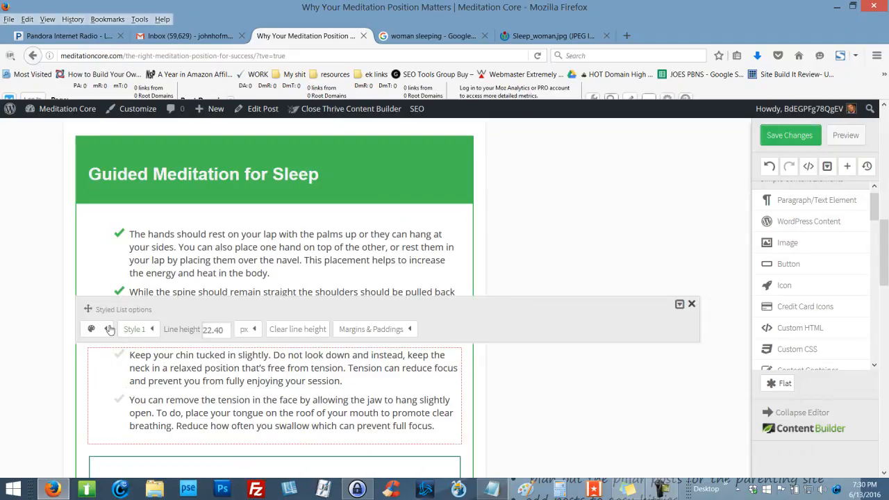
click(92, 329)
click(553, 224)
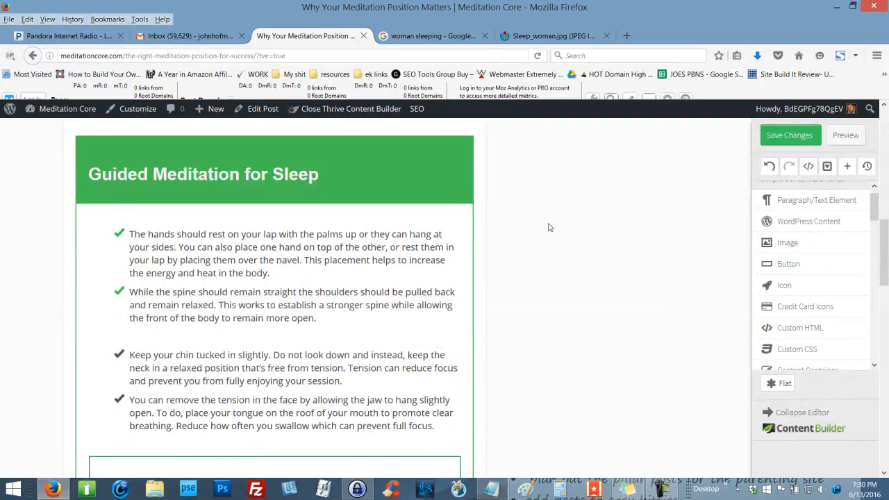
Make the words "Keep your eyes open" bold in the last paragraph below the sleeping-woman photo
scroll(554, 230, down, 5)
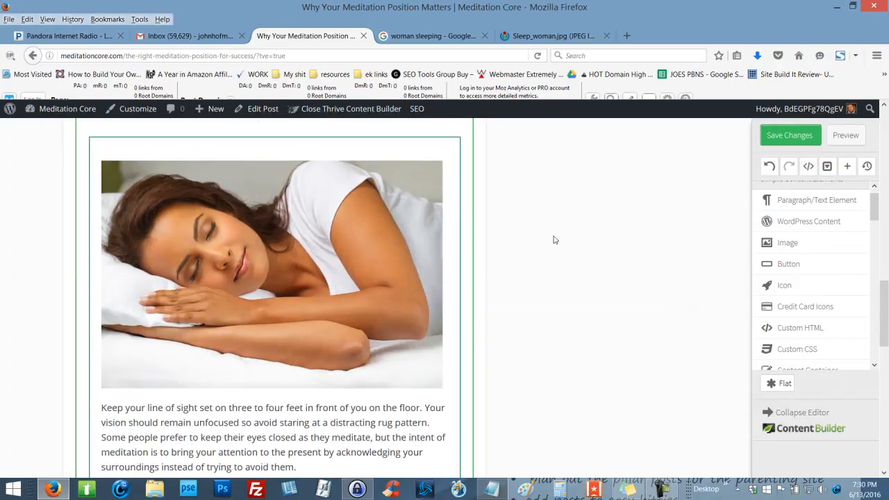
scroll(554, 240, down, 2)
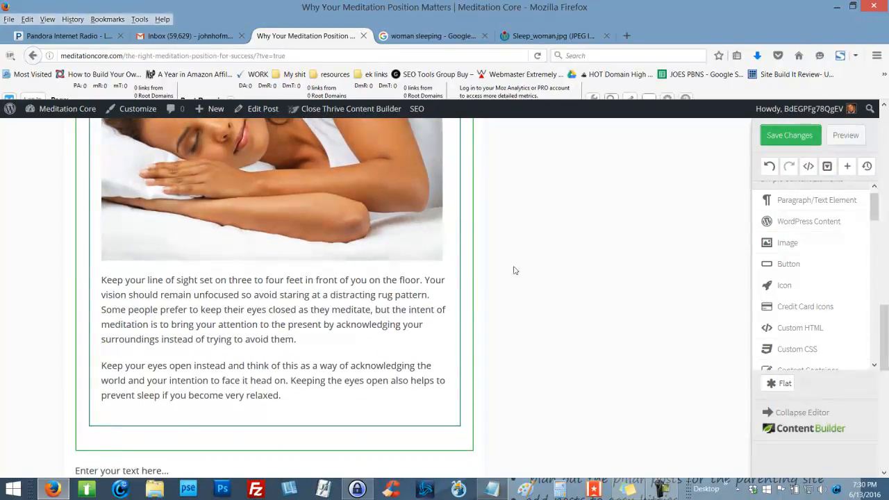
click(204, 371)
drag(196, 367, 102, 367)
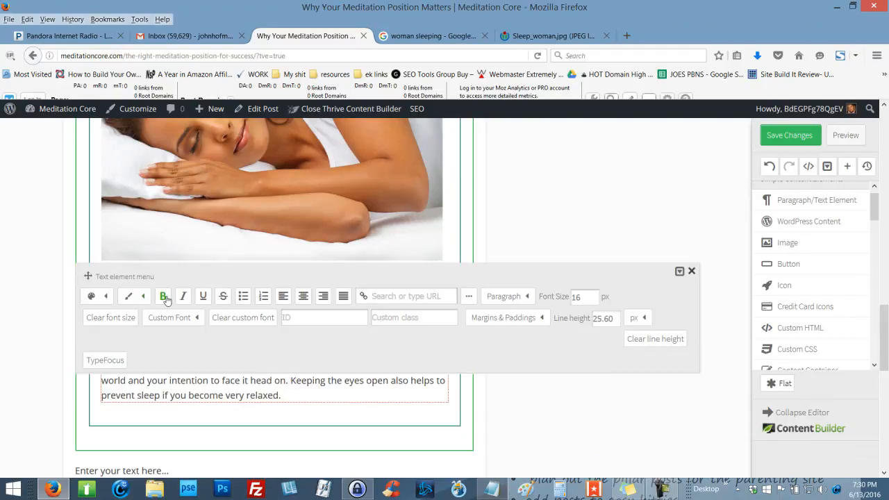
click(542, 225)
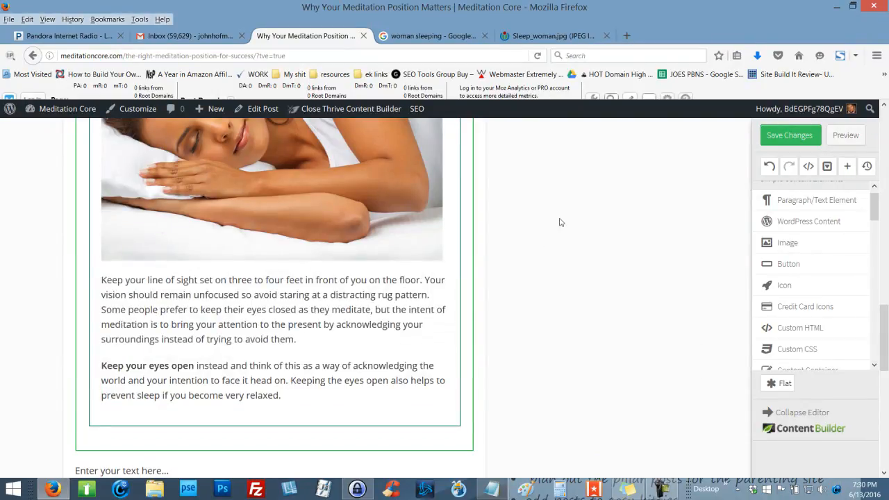
Review the post's layout from its opening section down to the end of the Guided Meditation for Sleep box
scroll(574, 222, down, 3)
scroll(573, 227, up, 20)
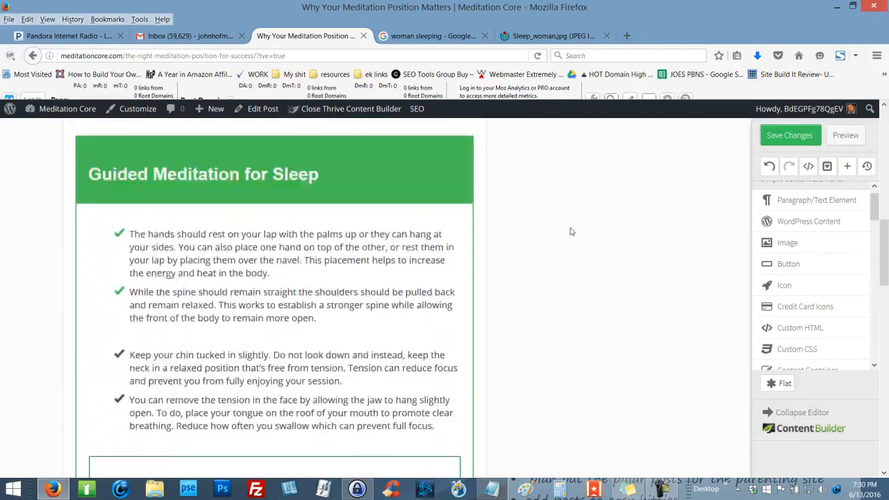
scroll(574, 229, down, 6)
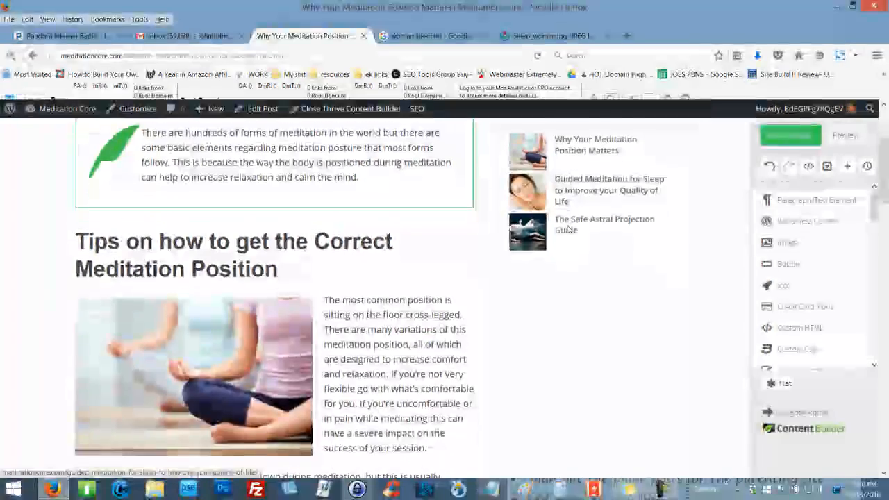
scroll(567, 230, down, 4)
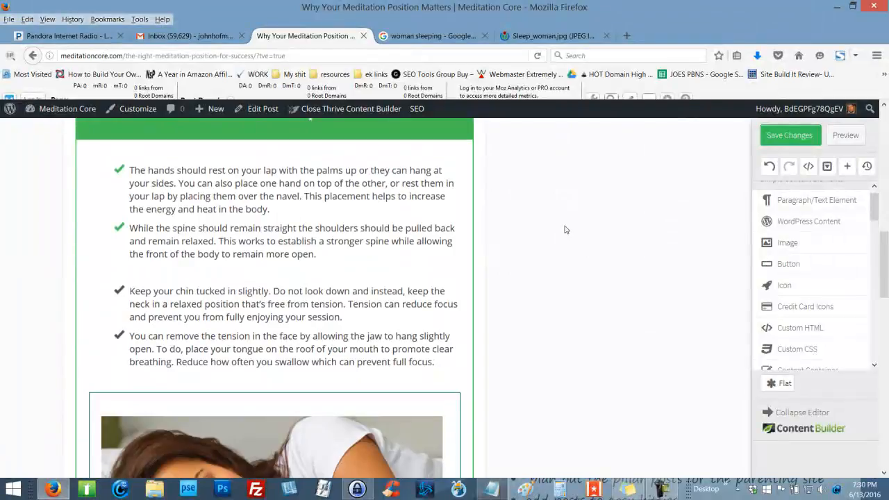
scroll(567, 230, down, 2)
scroll(565, 234, down, 5)
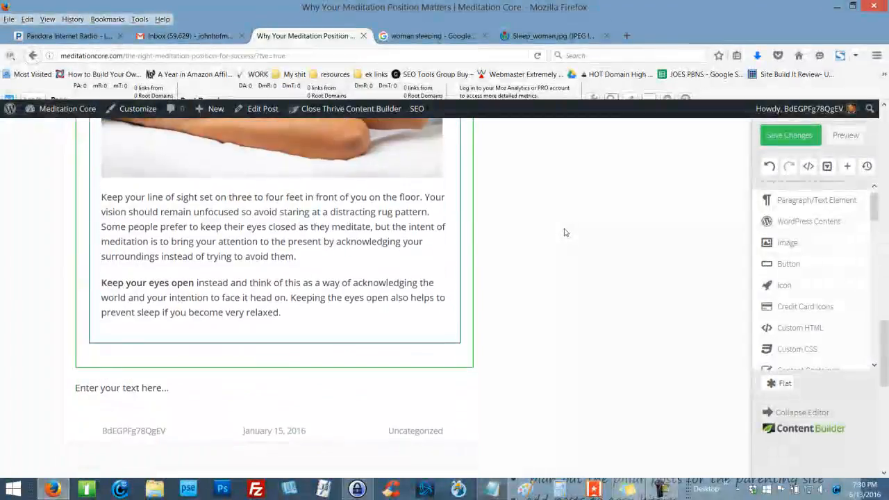
Switch to Notepad to check which closing section of the article remains, and return to the post editor
click(492, 489)
scroll(590, 306, down, 4)
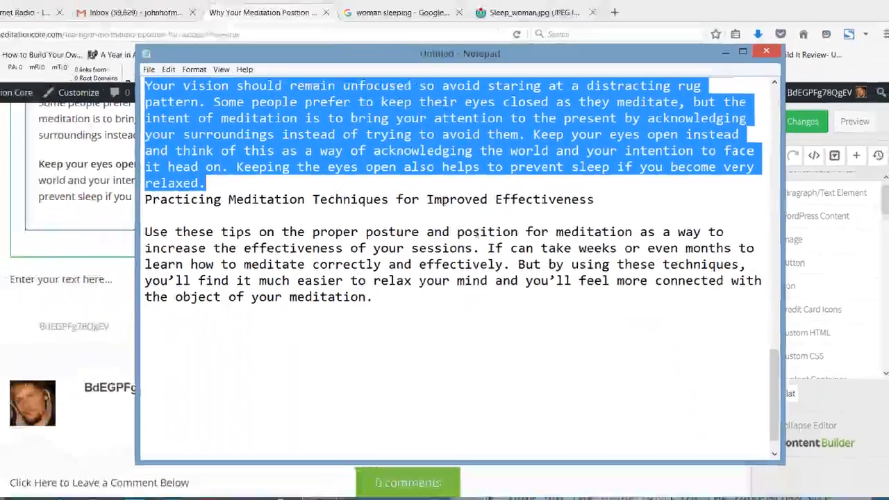
click(390, 312)
click(289, 206)
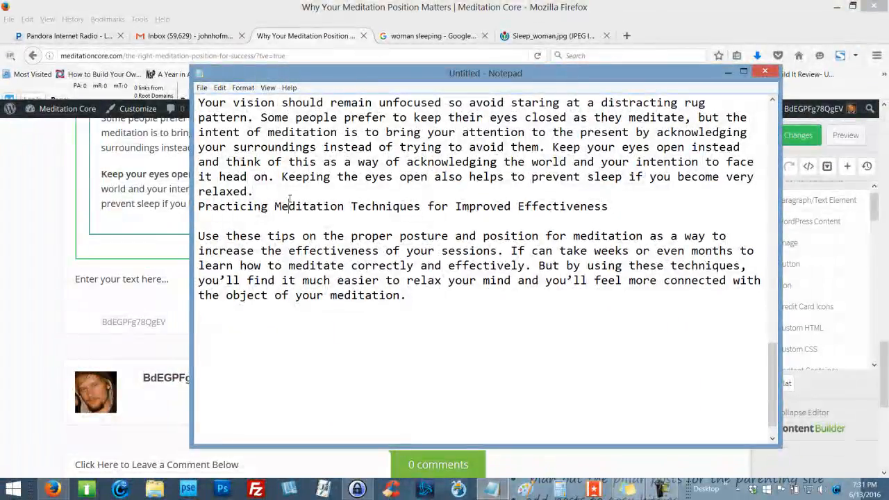
click(728, 71)
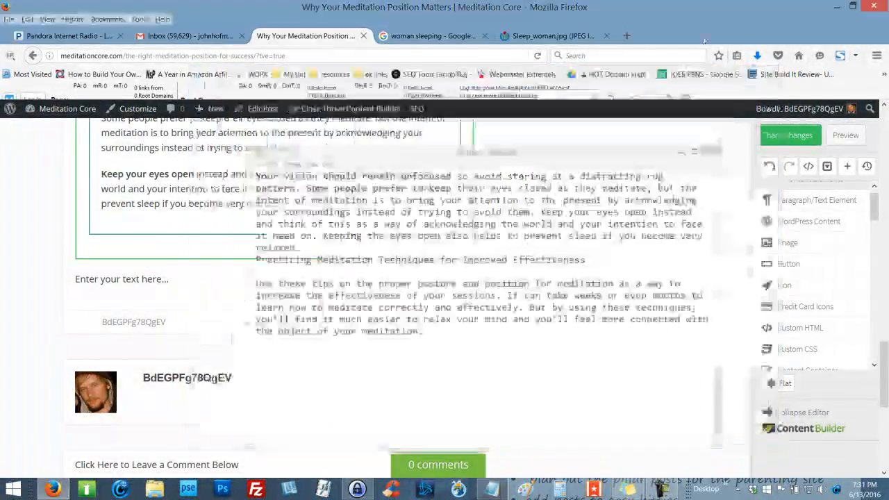
Insert a 1/2 + 1/2 column layout between the Guided Meditation for Sleep box and the placeholder text
scroll(630, 195, up, 2)
scroll(584, 208, up, 1)
scroll(625, 202, down, 3)
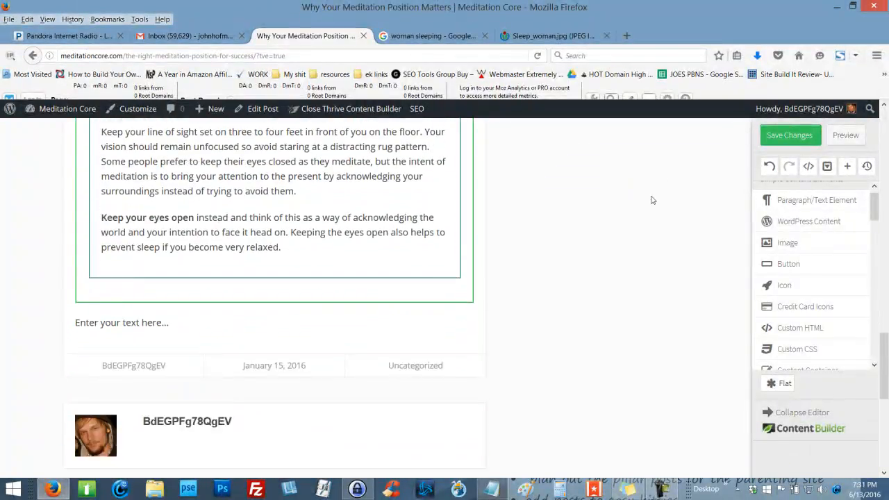
drag(875, 217, 874, 248)
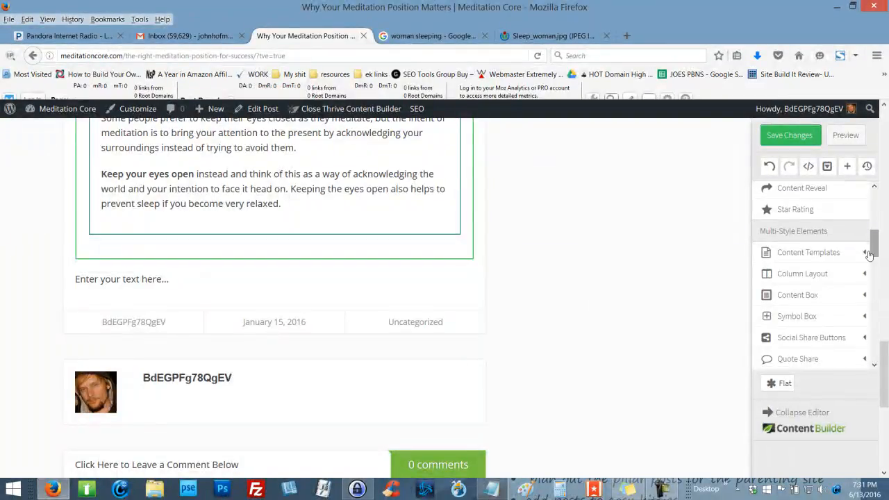
click(853, 277)
drag(837, 293, 437, 270)
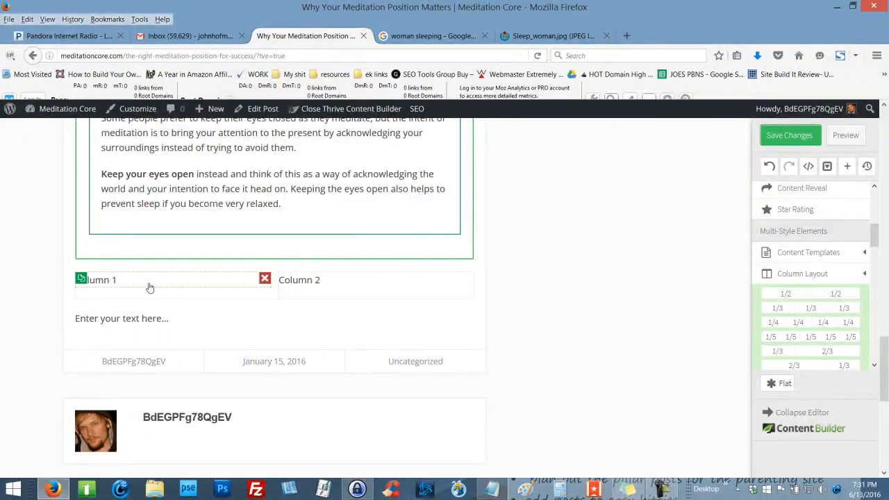
Replace the "Enter your text here..." placeholder with the heading "Practicing Meditation Techniques for Improved Effectiveness" copied from Notepad
click(492, 489)
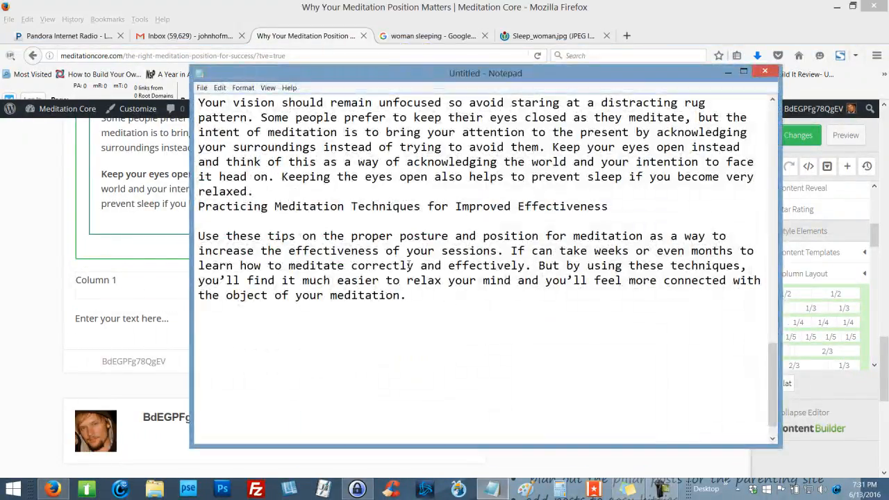
drag(339, 214, 206, 210)
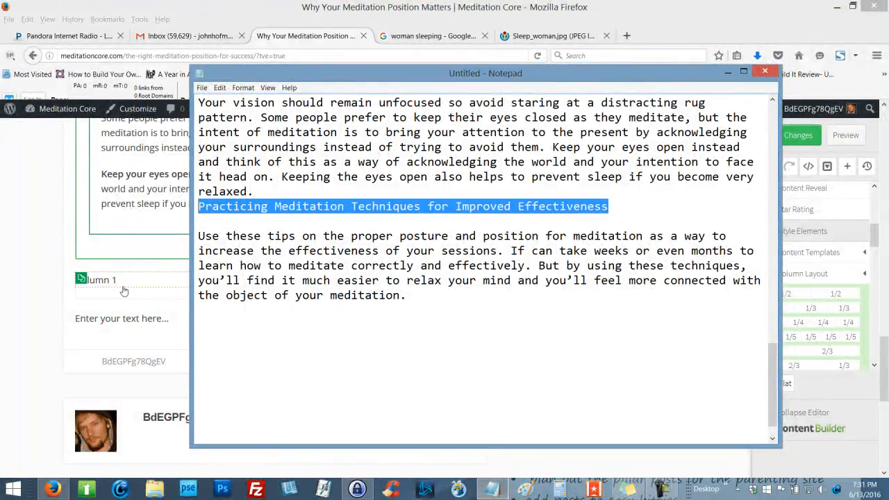
click(122, 319)
key(ctrl+v)
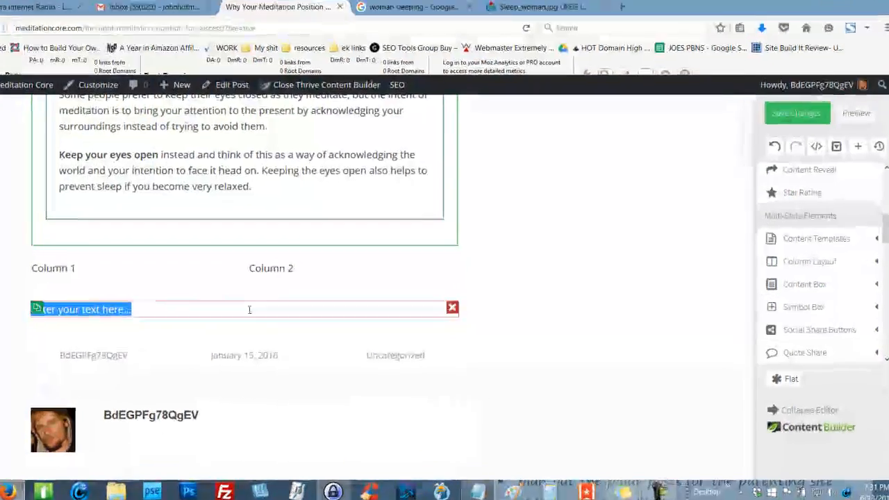
Format the pasted "Practicing Meditation Techniques" line as Heading 2 and move it above the two columns
click(442, 122)
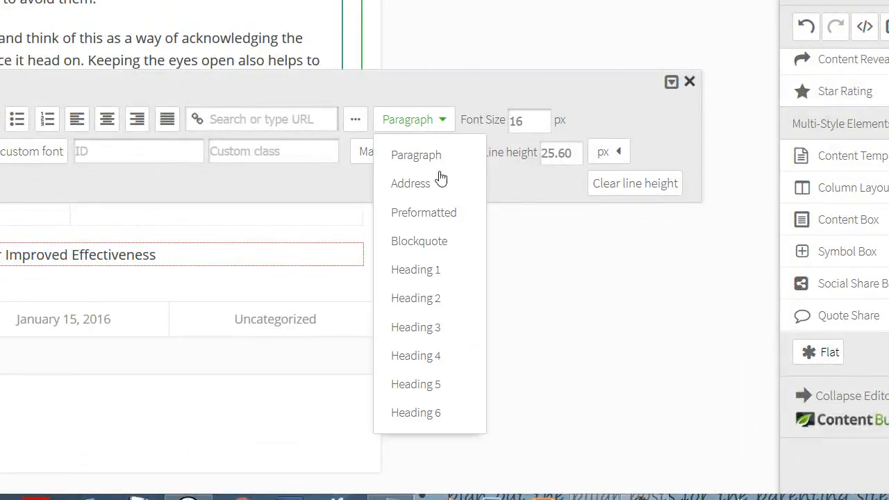
click(441, 300)
click(545, 335)
drag(64, 262, 74, 185)
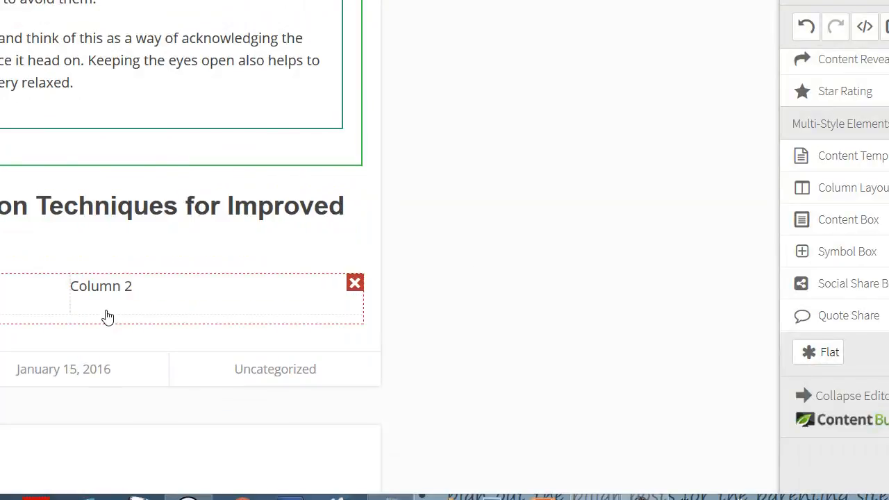
Replace the Column 1 placeholder with the closing section's first sentence, about using the posture and position tips, copied from Notepad
click(391, 497)
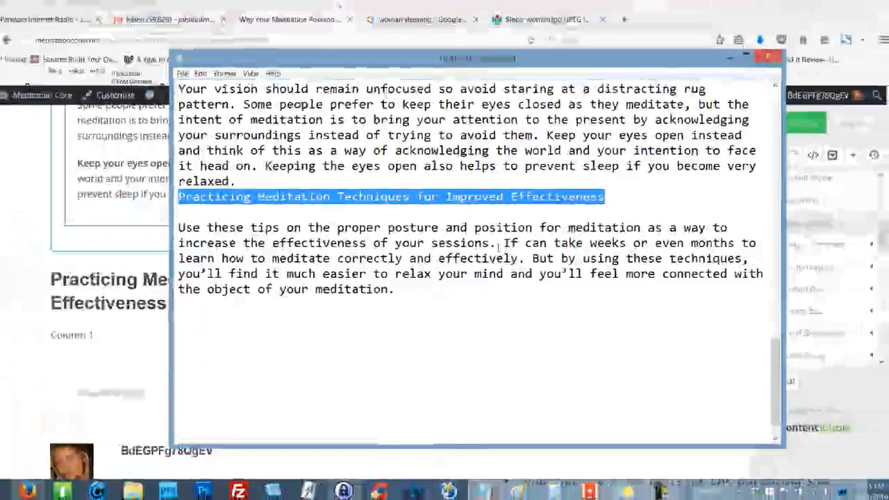
drag(505, 251, 212, 235)
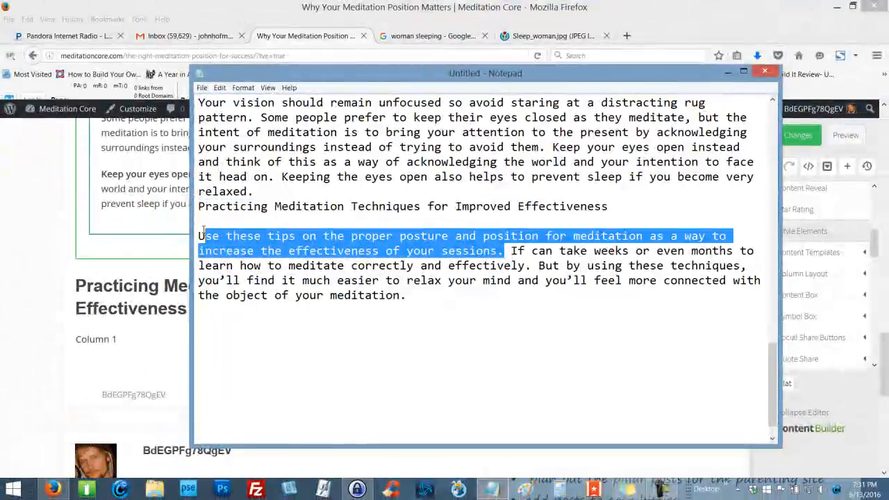
click(127, 346)
drag(118, 340, 75, 339)
text(se these tips on the proper posture and position for meditation as a way to increase the effectiveness of your sessions.)
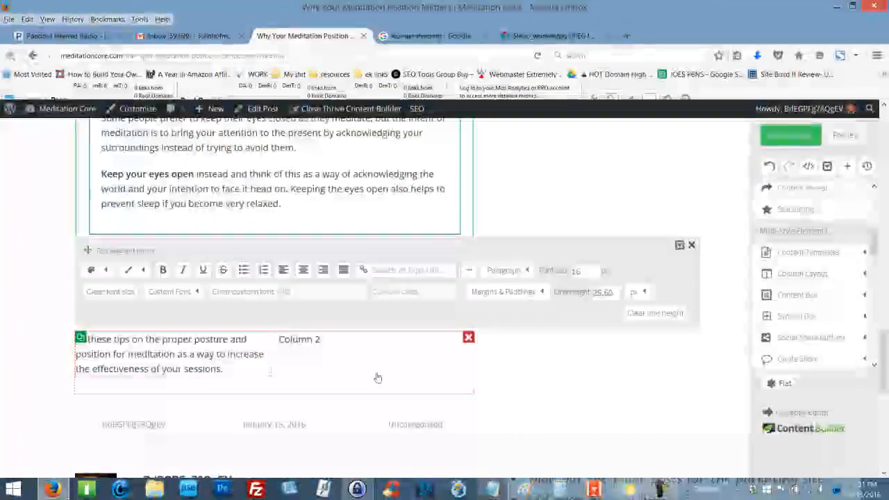
Replace the Column 2 placeholder with the rest of the closing paragraph, from "If can take weeks or even months", copied from Notepad
click(491, 489)
click(532, 265)
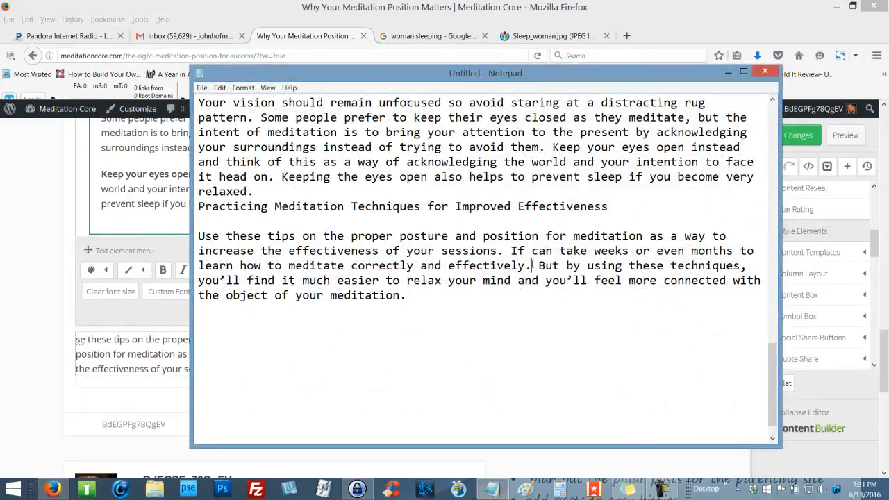
drag(511, 251, 557, 308)
key(ctrl+c)
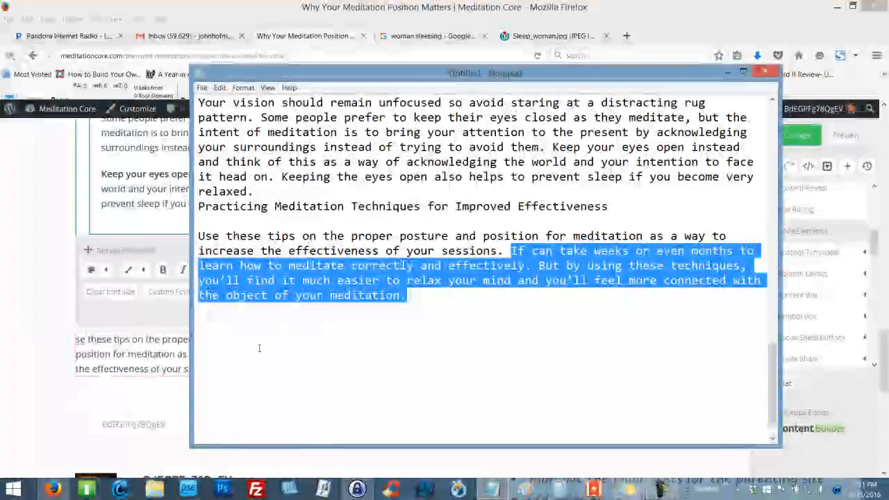
click(170, 357)
click(320, 346)
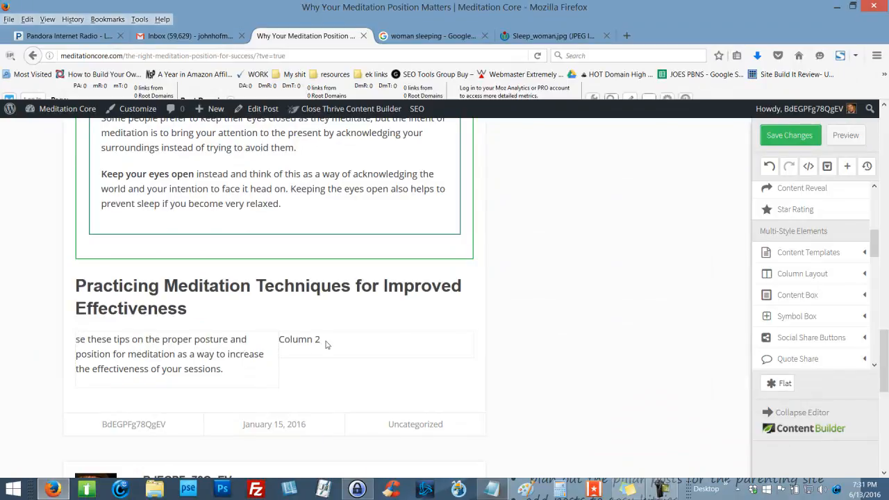
click(324, 340)
click(343, 354)
click(335, 339)
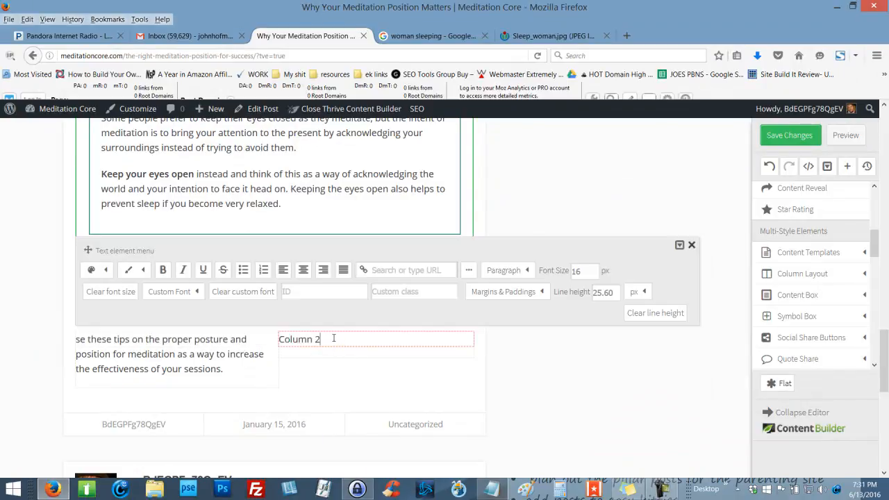
drag(334, 339, 273, 338)
key(ctrl+v)
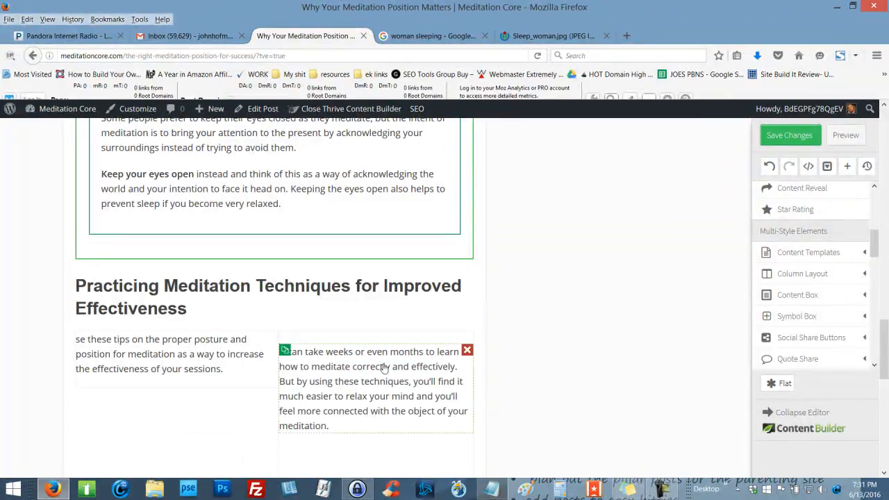
Try to move the second column's paragraph up level with the first column, and delete its text
mouse_move(334, 366)
mouse_down()
mouse_move(340, 349)
mouse_move(345, 354)
mouse_up()
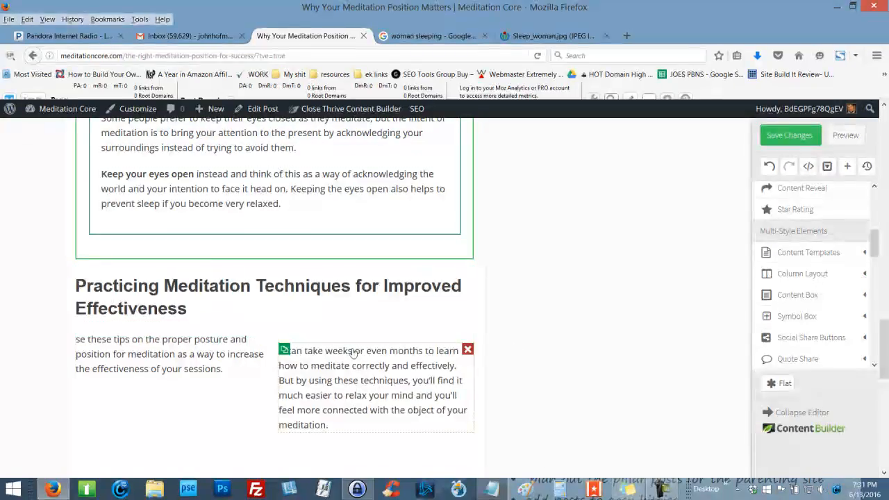
mouse_move(348, 347)
mouse_down()
mouse_move(349, 336)
mouse_move(357, 341)
mouse_up()
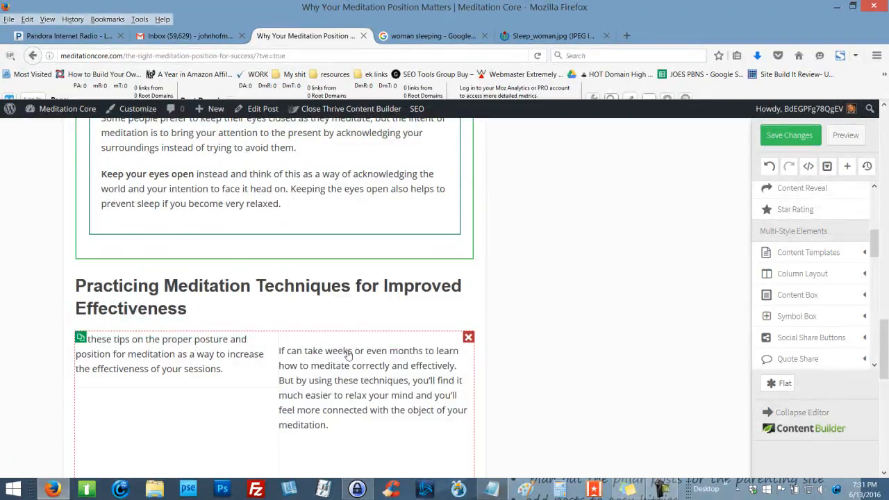
click(362, 401)
triple_click(394, 411)
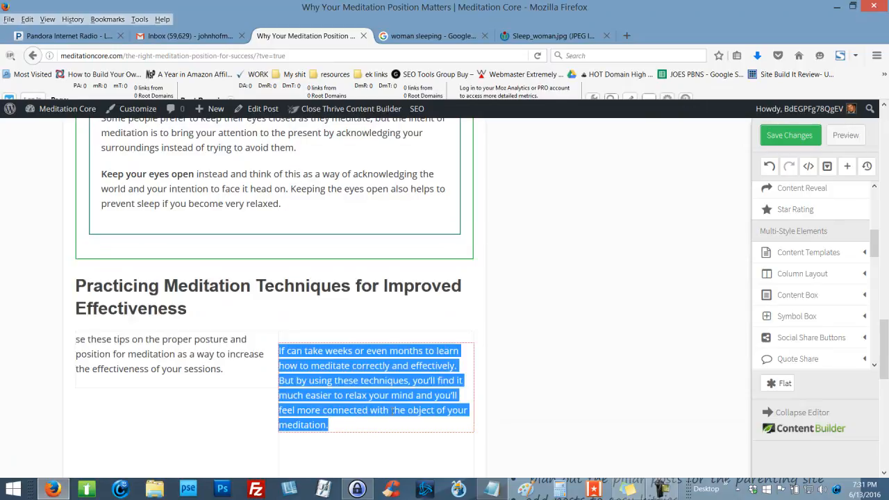
key(Delete)
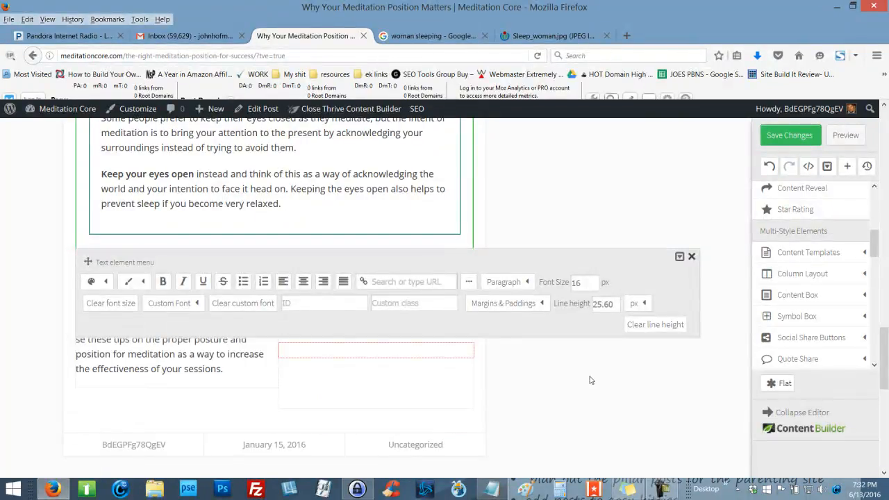
Delete the existing two-column layout and insert a fresh 1/2 + 1/2 column layout beneath the closing heading
click(378, 347)
click(691, 258)
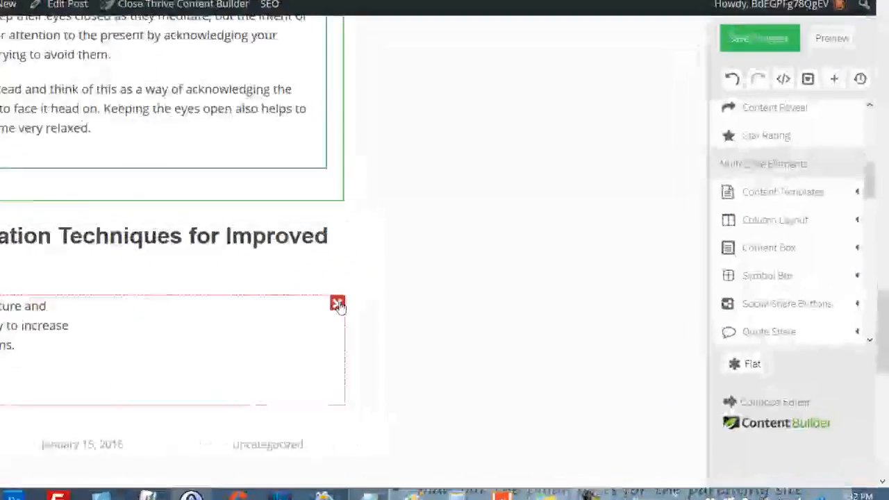
click(258, 283)
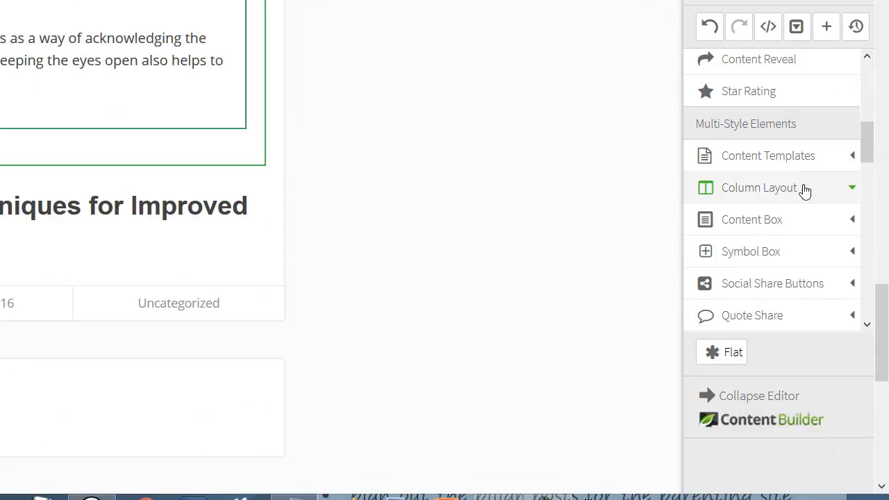
click(853, 193)
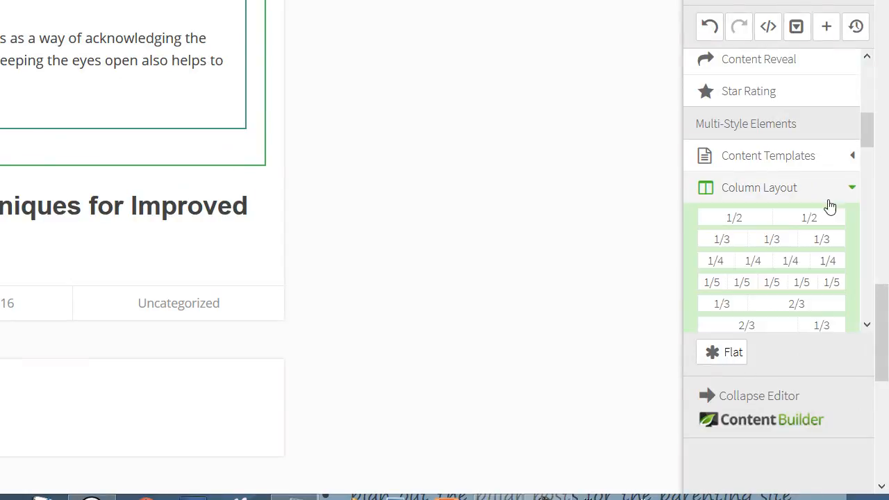
click(774, 222)
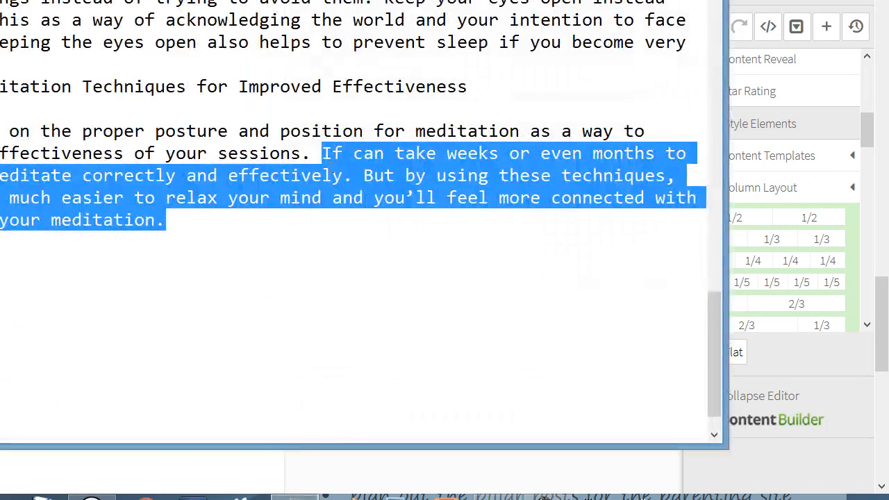
Replace the Column 1 placeholder with the sentence starting "Use these tips on the proper posture" copied from Notepad
click(335, 153)
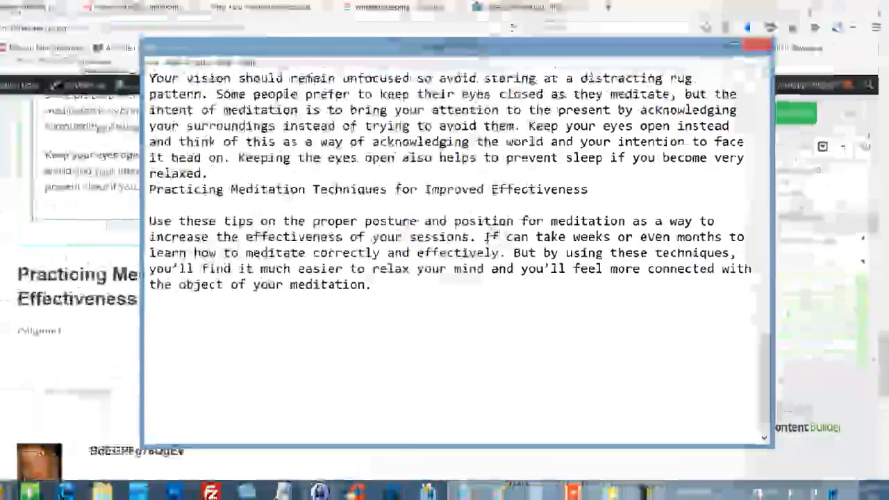
drag(338, 167, 0, 146)
key(ctrl+c)
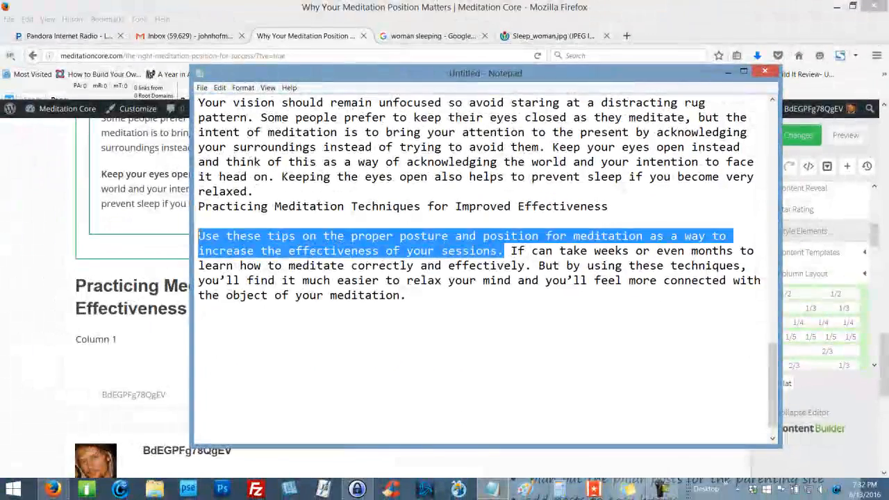
click(143, 345)
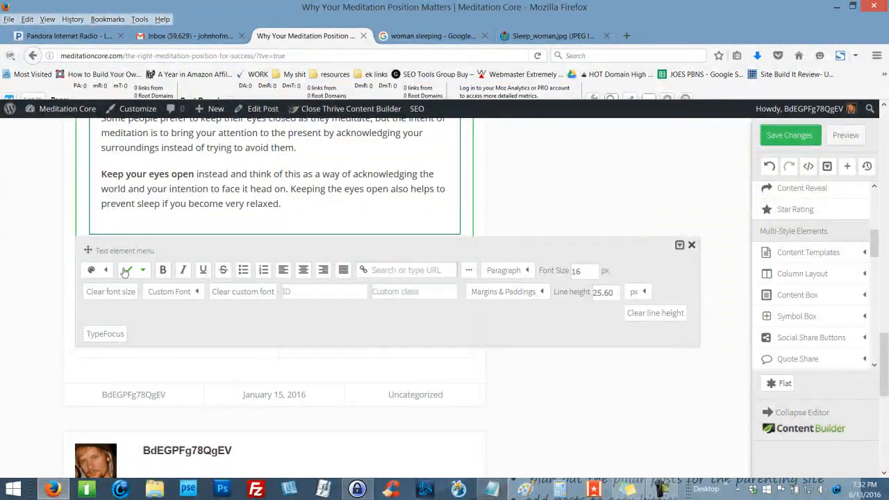
triple_click(97, 339)
key(ctrl+v)
click(428, 371)
Replace the Column 2 placeholder with the sentence "If can take weeks or even months to learn how to meditate correctly and effectively." from Notepad
click(492, 490)
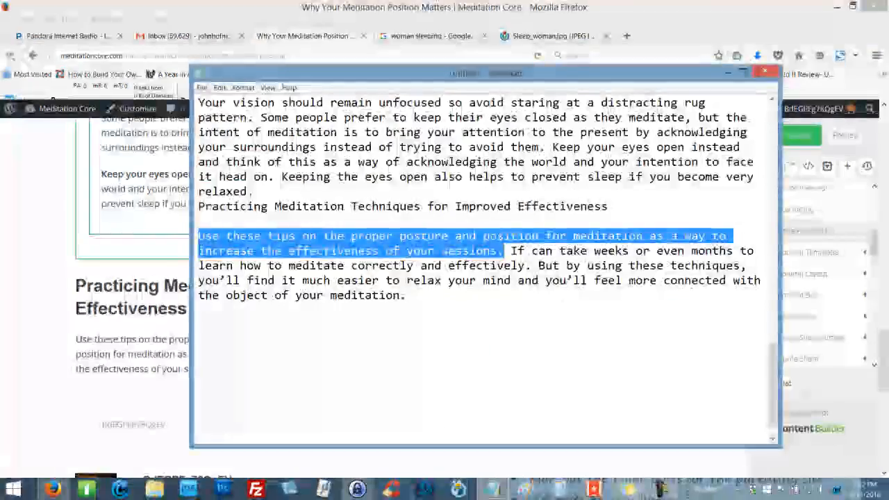
drag(512, 251, 531, 266)
key(ctrl+c)
click(166, 347)
click(310, 340)
click(327, 339)
key(ctrl+a)
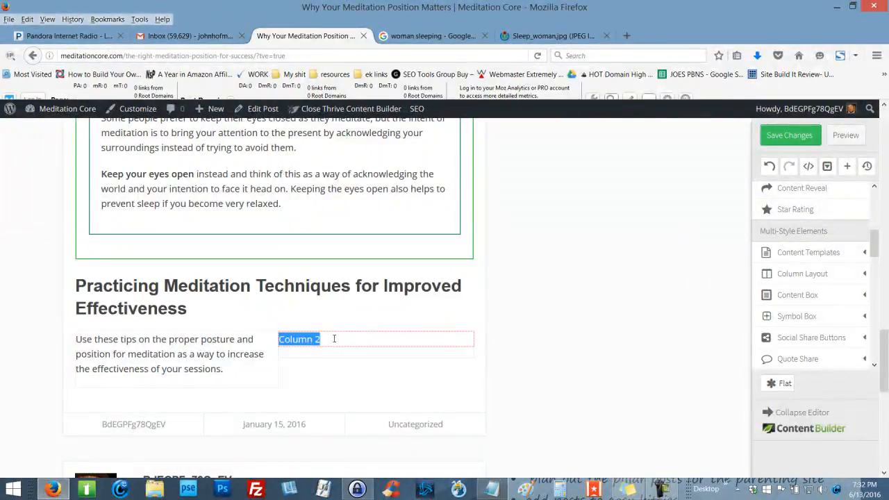
key(ctrl+v)
click(464, 369)
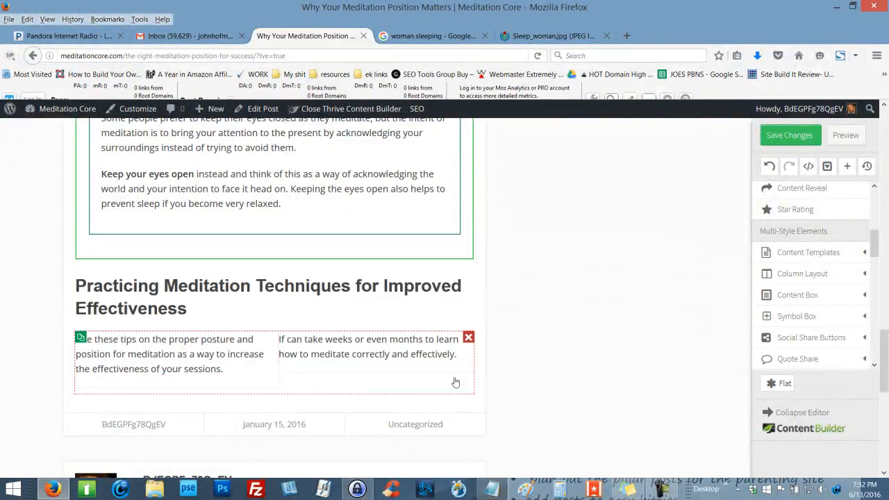
Add the closing sentence starting "But by using these techniques" from Notepad as a second paragraph in the second column
click(460, 355)
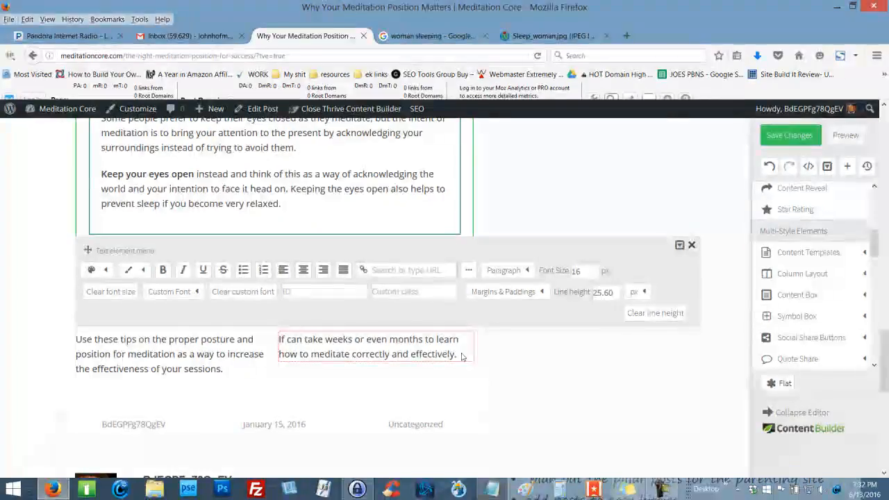
key(Return)
click(492, 489)
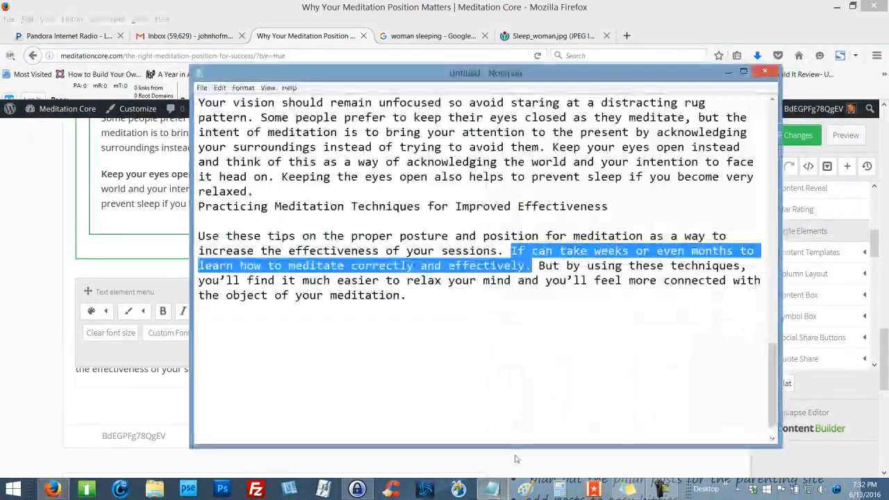
drag(540, 266, 548, 296)
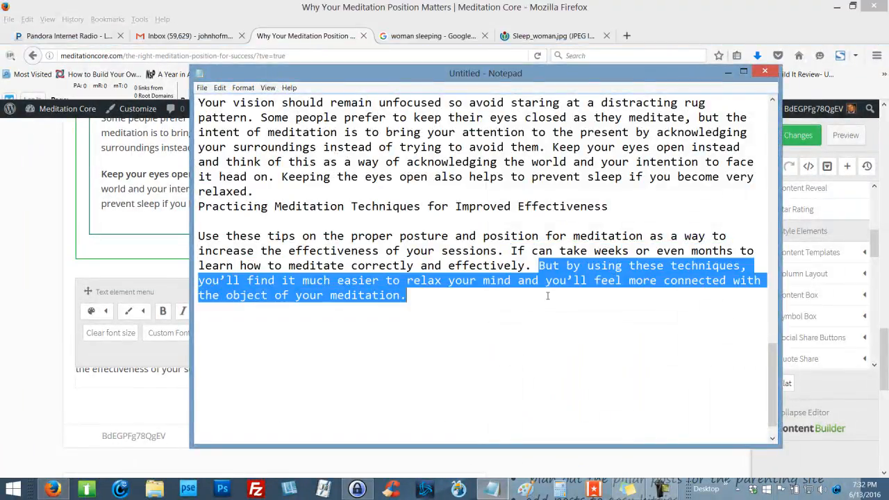
drag(478, 305, 420, 296)
key(ctrl+c)
click(149, 386)
click(336, 367)
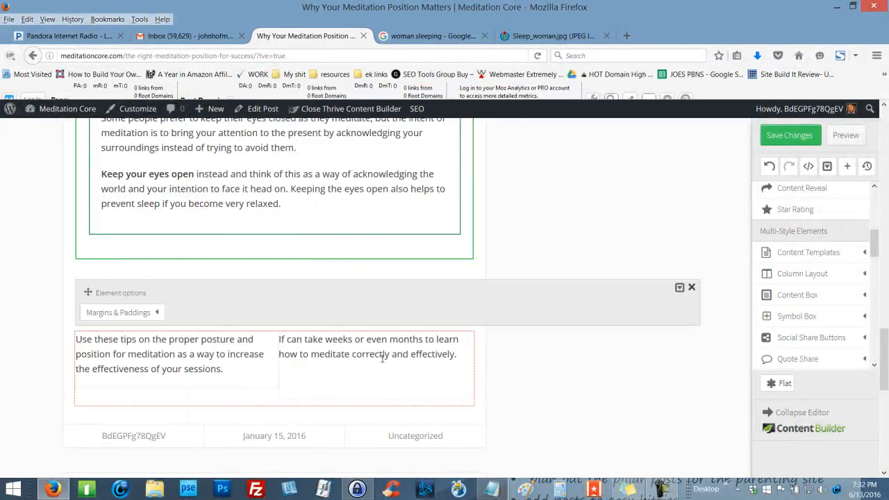
click(691, 287)
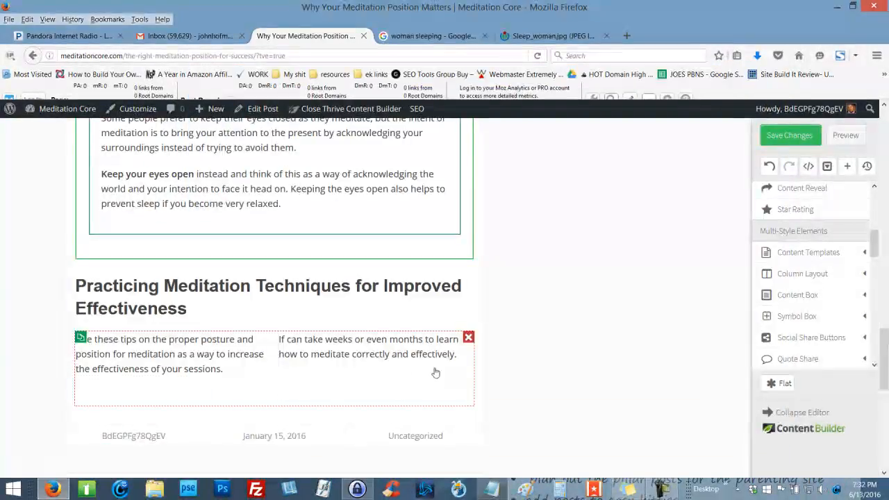
click(453, 355)
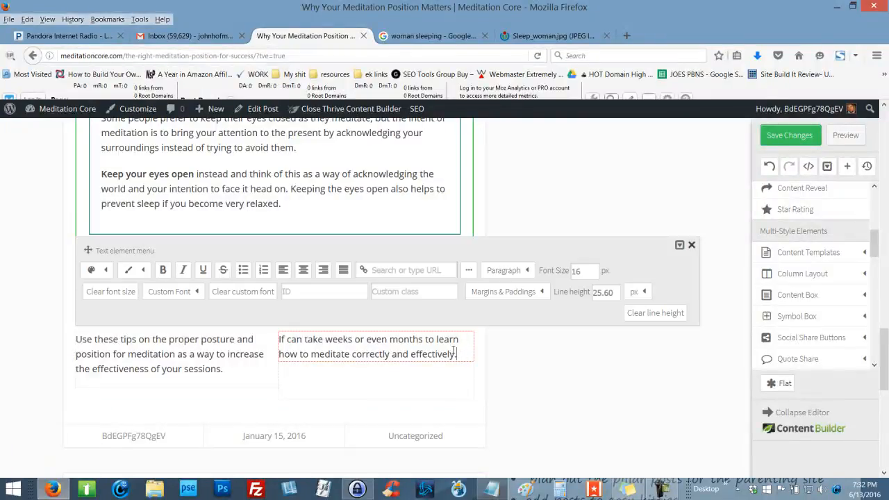
key(Return)
key(ctrl+v)
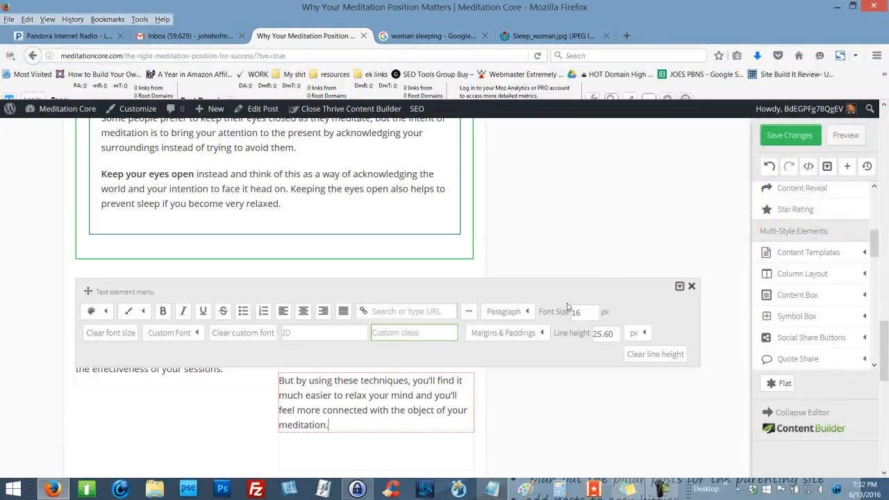
click(615, 413)
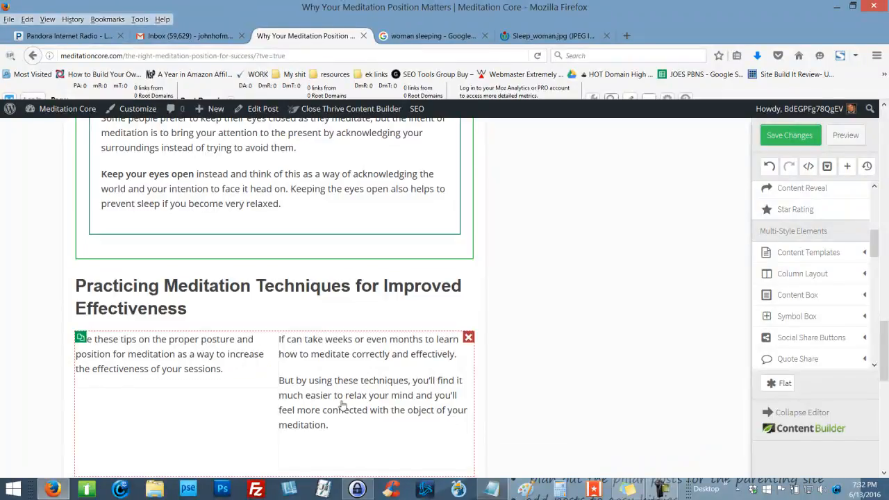
Insert the icon of a person with outstretched arms beneath the first column's text and remove its duplicate
scroll(535, 285, down, 3)
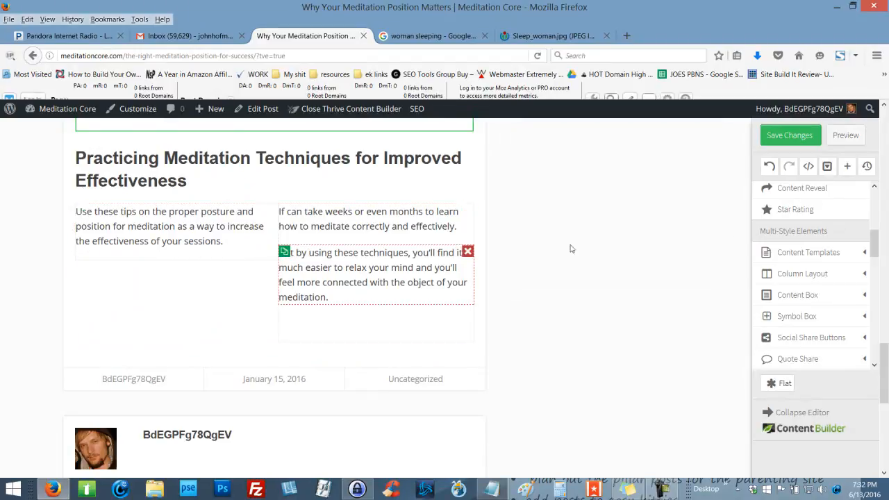
scroll(840, 292, up, 2)
scroll(841, 278, up, 3)
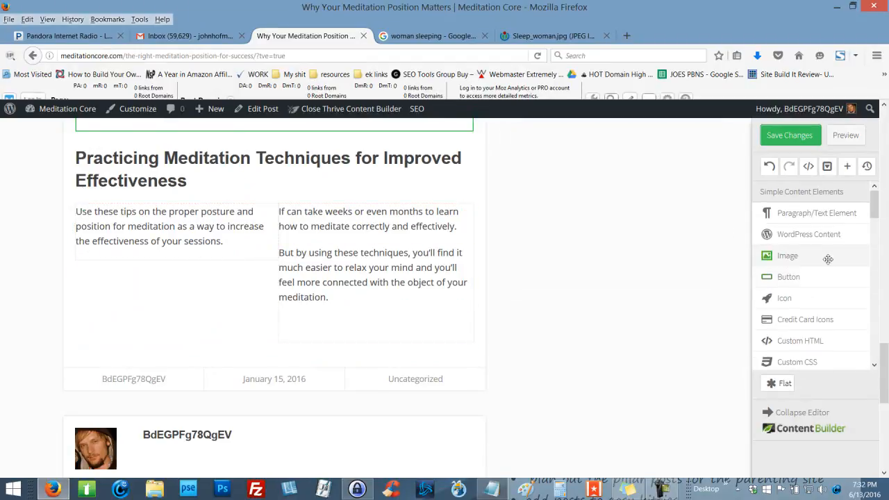
drag(790, 297, 179, 278)
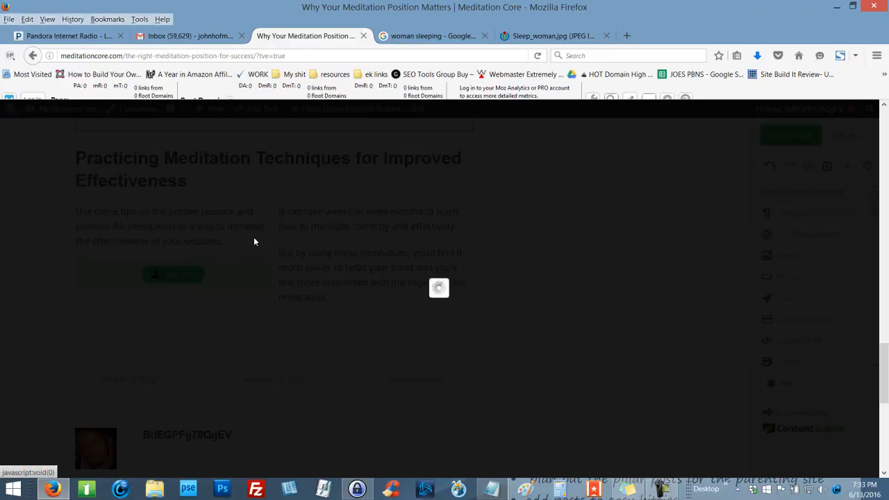
scroll(570, 270, down, 2)
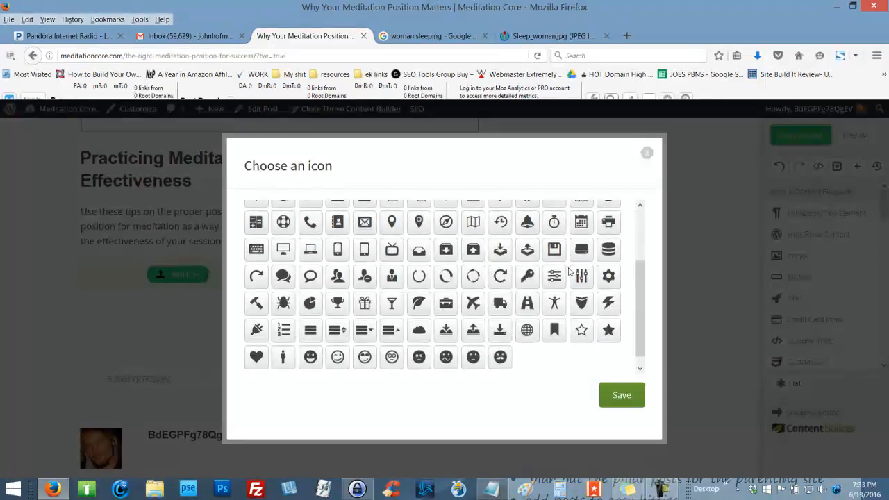
scroll(567, 277, down, 1)
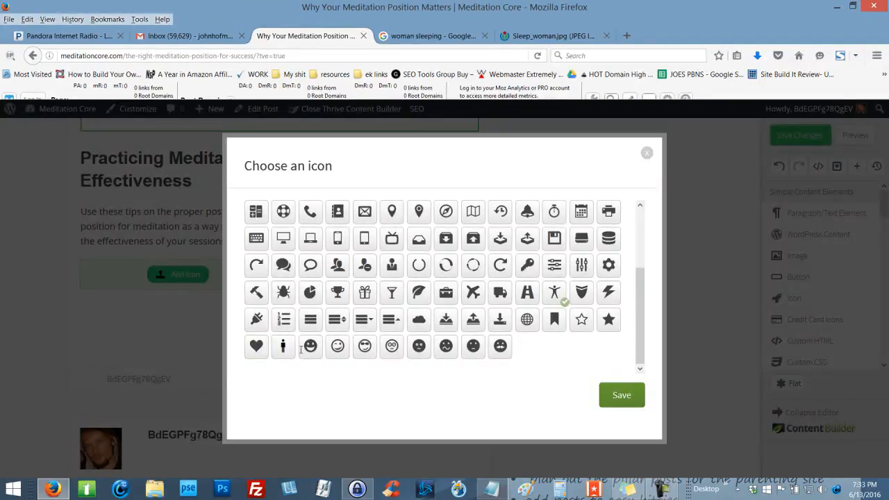
click(621, 394)
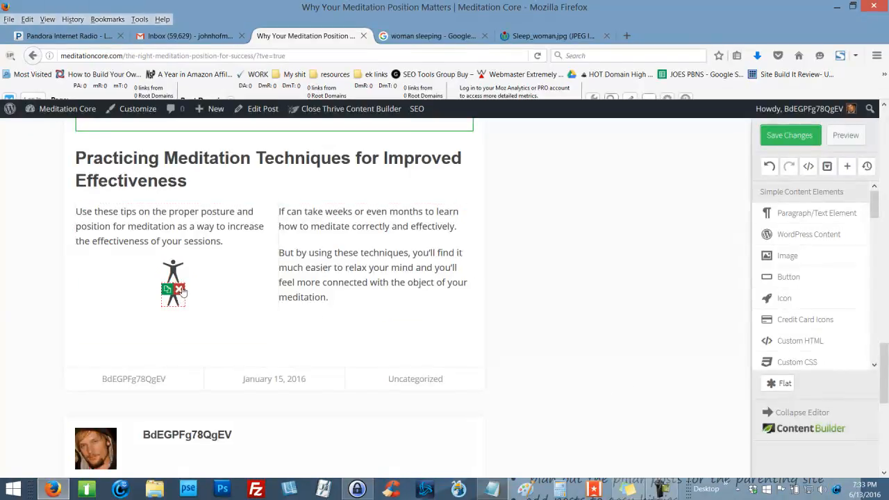
click(179, 291)
Enlarge the person icon in the first column to 136 px
click(169, 277)
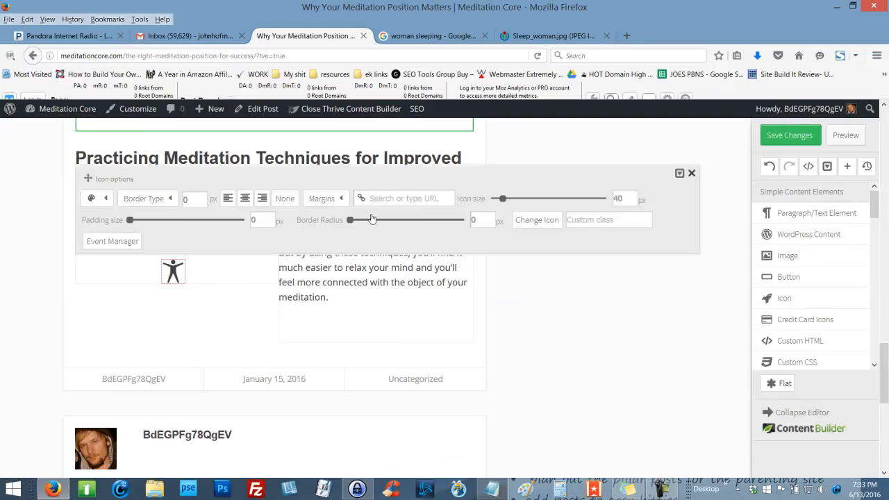
drag(506, 200, 536, 199)
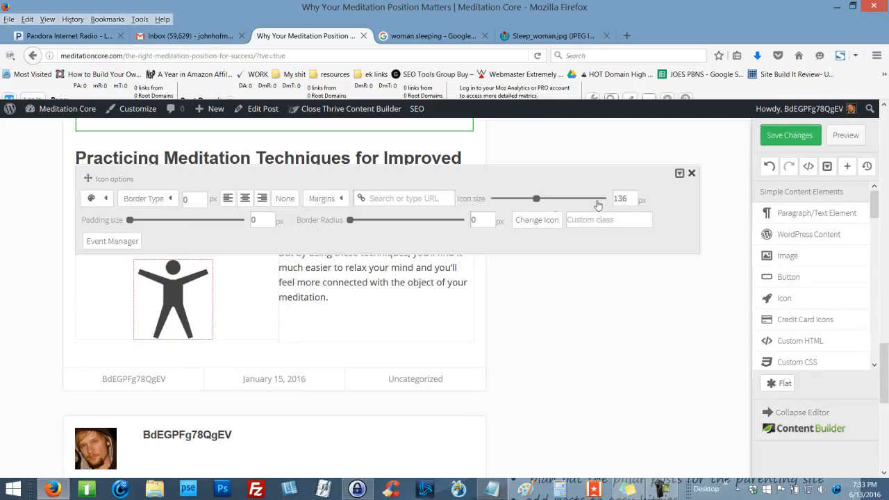
click(692, 173)
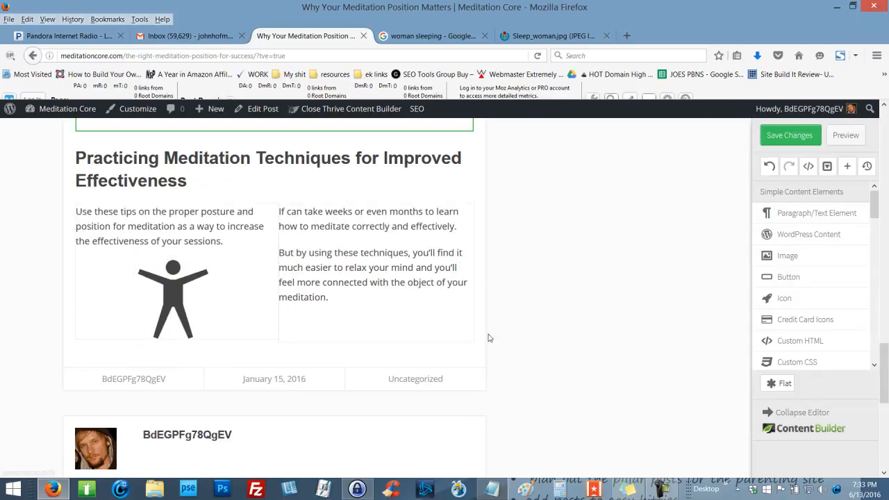
Change the person icon's colour to green
click(185, 298)
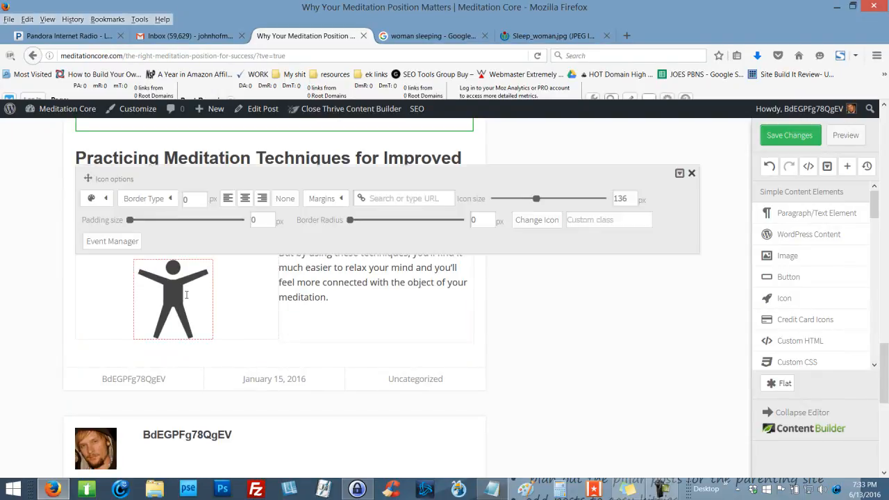
click(91, 201)
click(111, 247)
click(593, 308)
scroll(607, 285, up, 2)
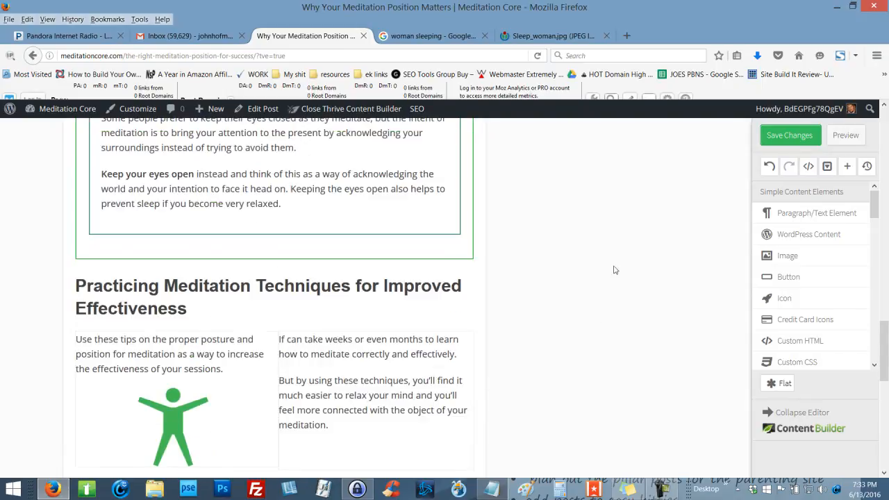
scroll(606, 282, down, 2)
scroll(592, 276, down, 2)
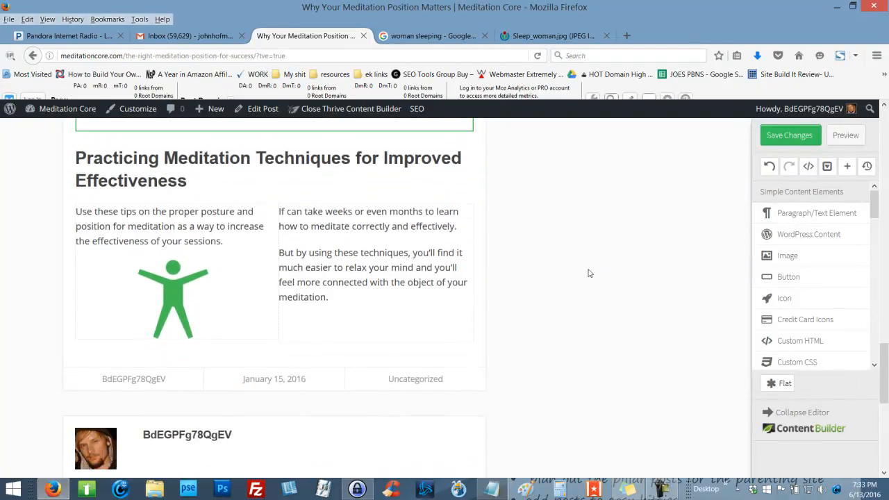
scroll(601, 257, up, 4)
scroll(605, 254, down, 3)
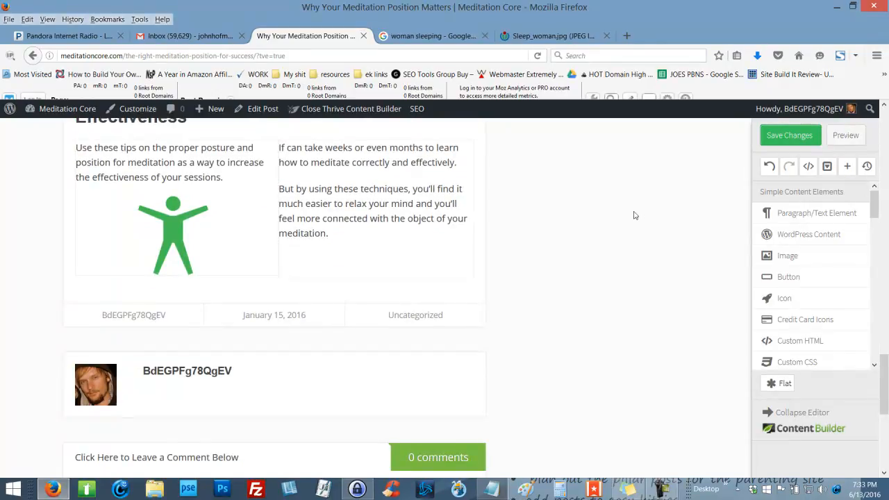
Look over the finished closing section and browse the available content elements for something to add beneath it
scroll(632, 230, up, 4)
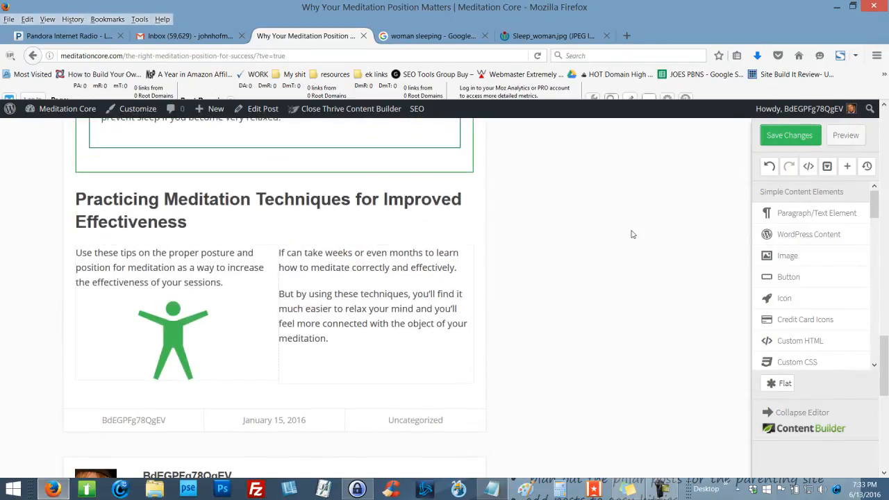
scroll(632, 246, down, 3)
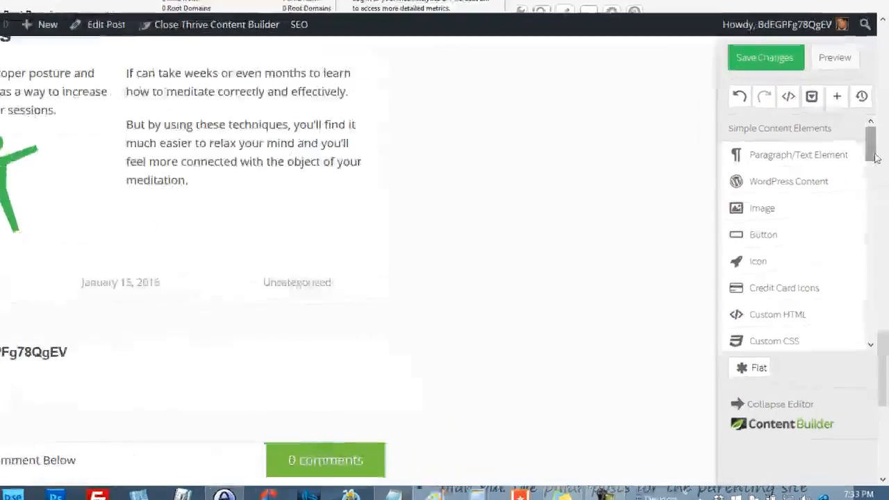
drag(875, 157, 871, 209)
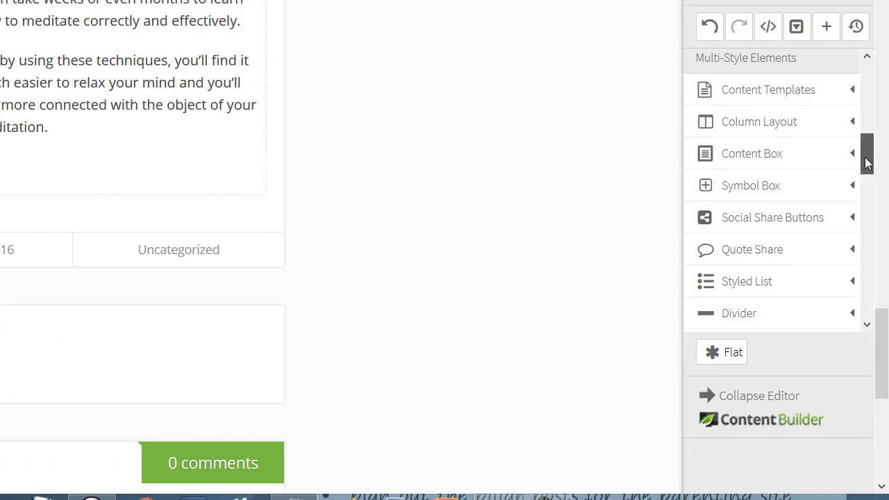
drag(867, 163, 866, 227)
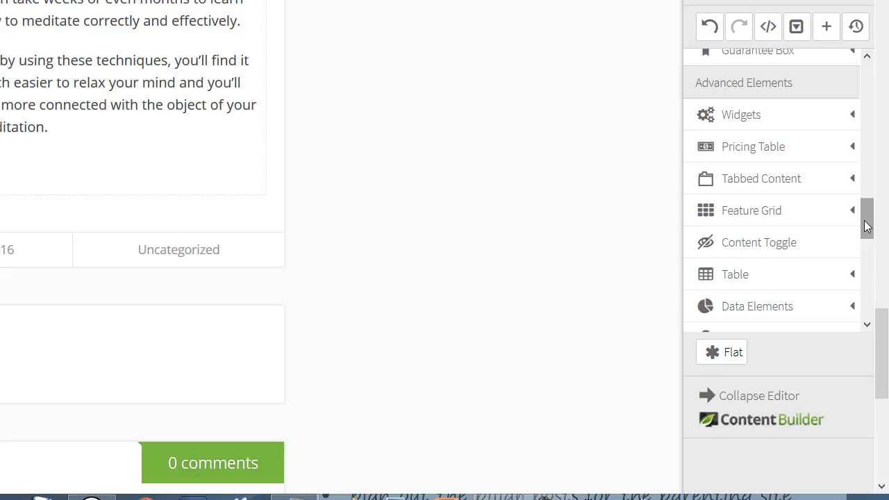
drag(870, 233, 871, 319)
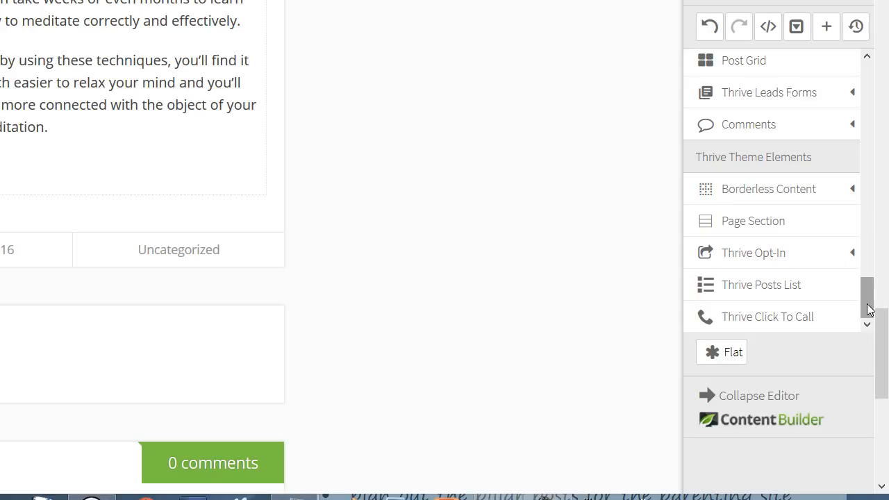
scroll(862, 208, up, 2)
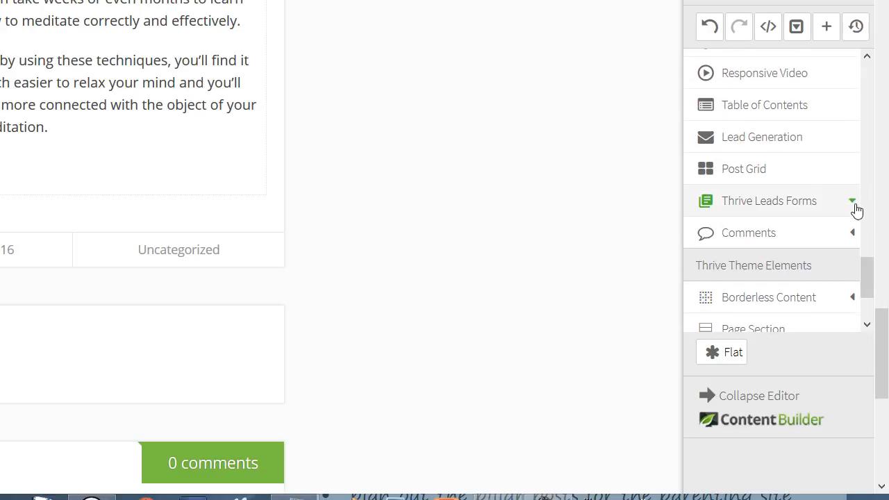
scroll(858, 202, up, 3)
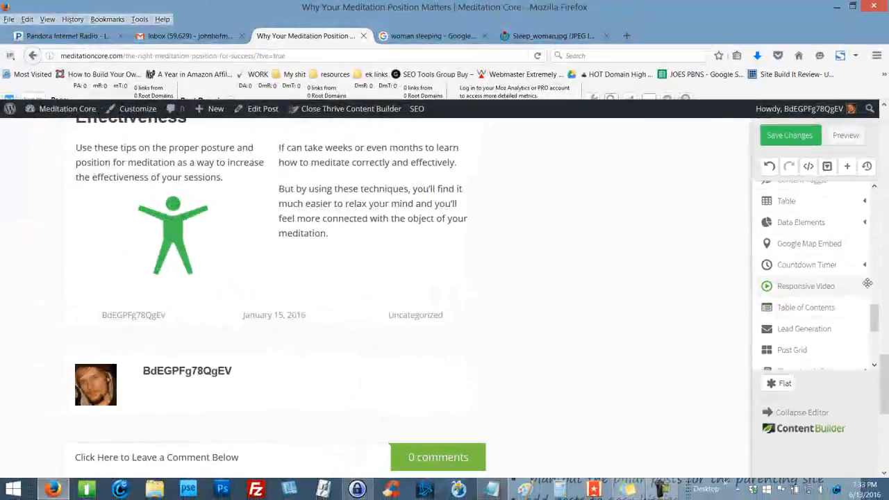
scroll(862, 288, up, 3)
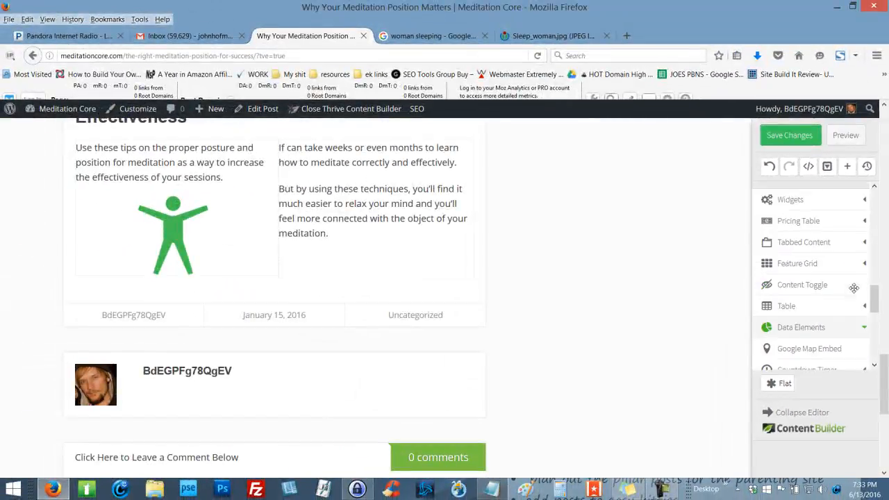
scroll(851, 287, up, 5)
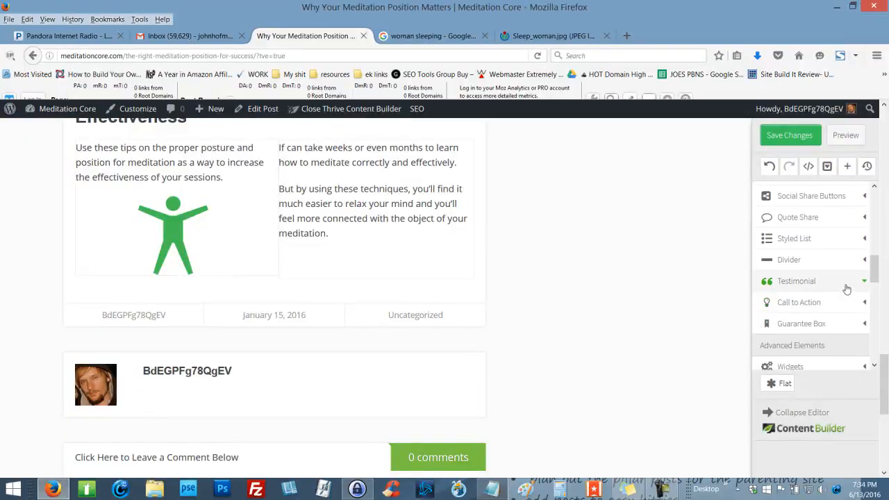
scroll(849, 278, up, 2)
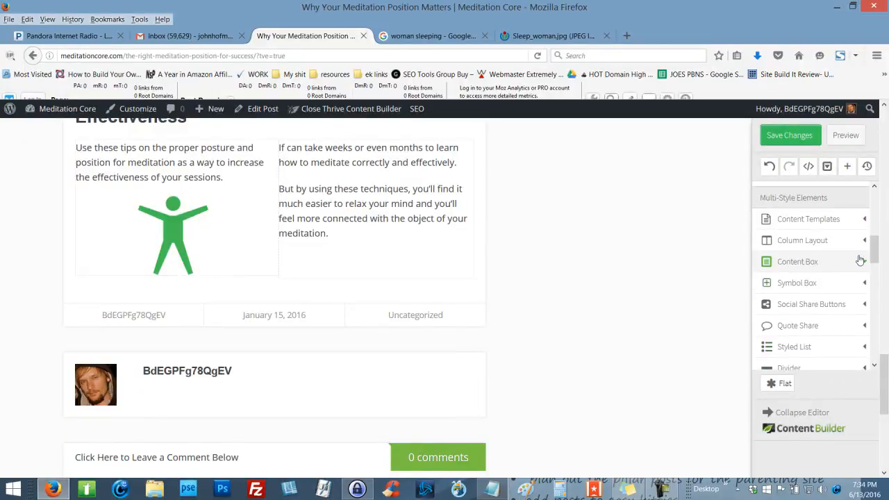
scroll(861, 257, up, 2)
scroll(845, 268, up, 3)
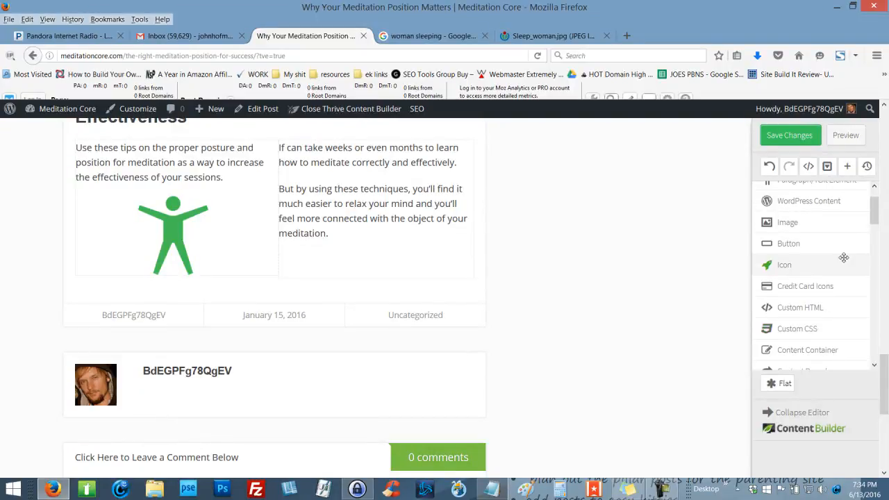
Insert a Style 1 call-to-action element beneath the two-column closing section
scroll(831, 253, down, 3)
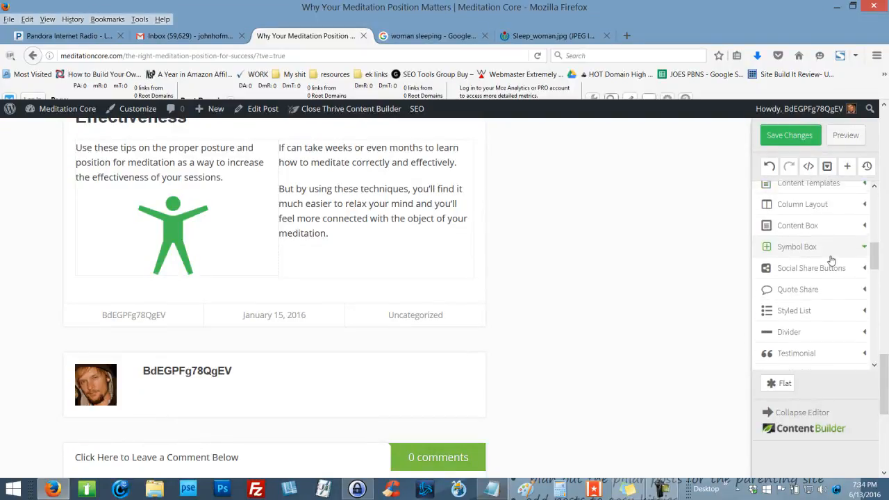
click(829, 305)
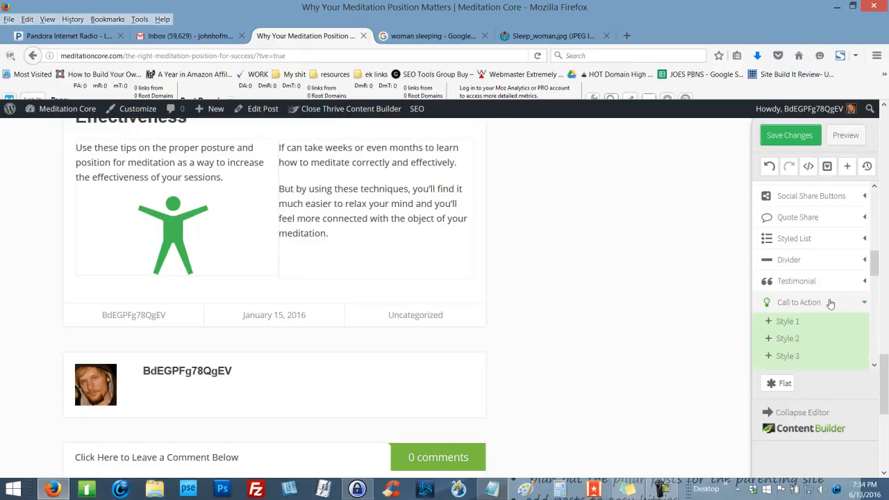
drag(788, 321, 404, 292)
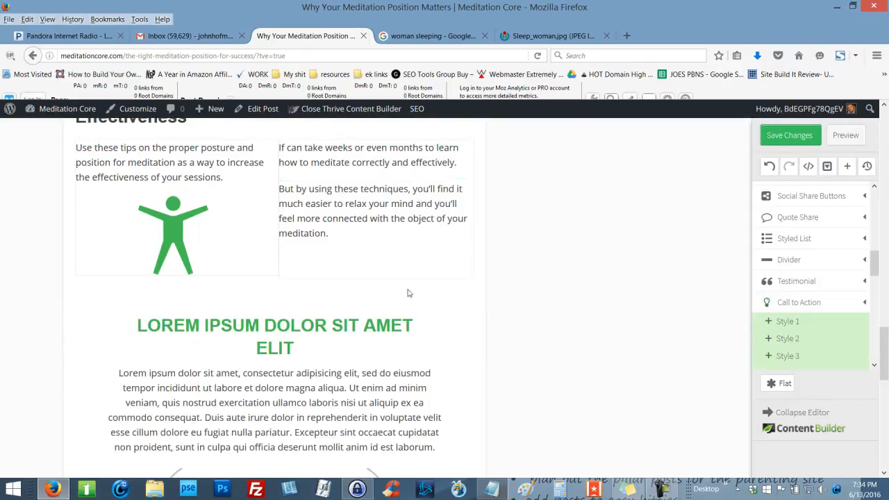
scroll(376, 374, down, 2)
scroll(398, 334, up, 2)
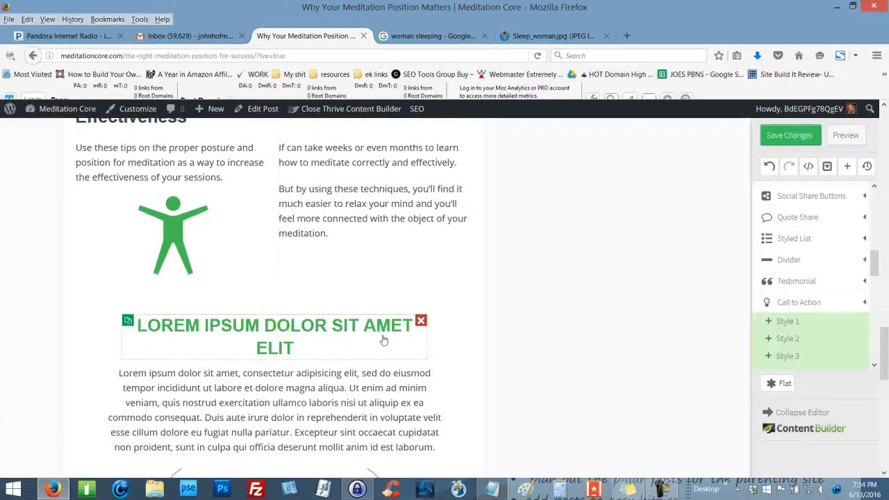
Replace the call-to-action's placeholder heading with "What Did You Think?"
scroll(330, 334, down, 2)
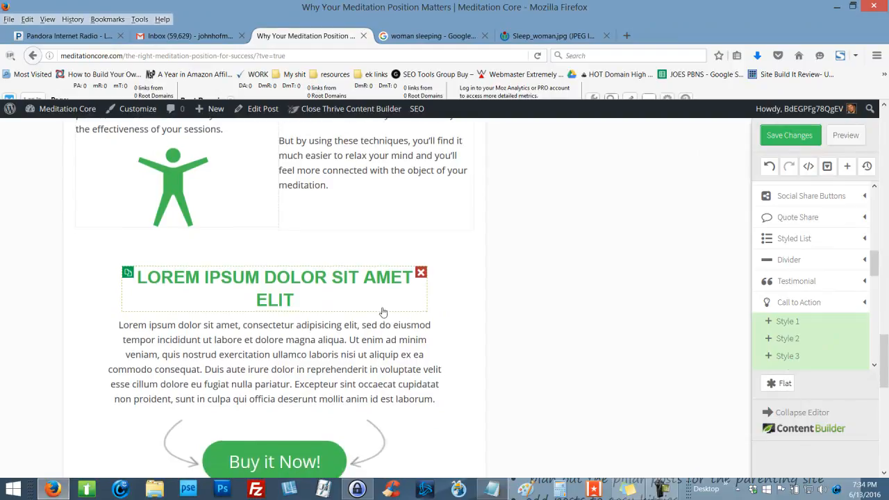
click(305, 287)
drag(305, 288, 138, 263)
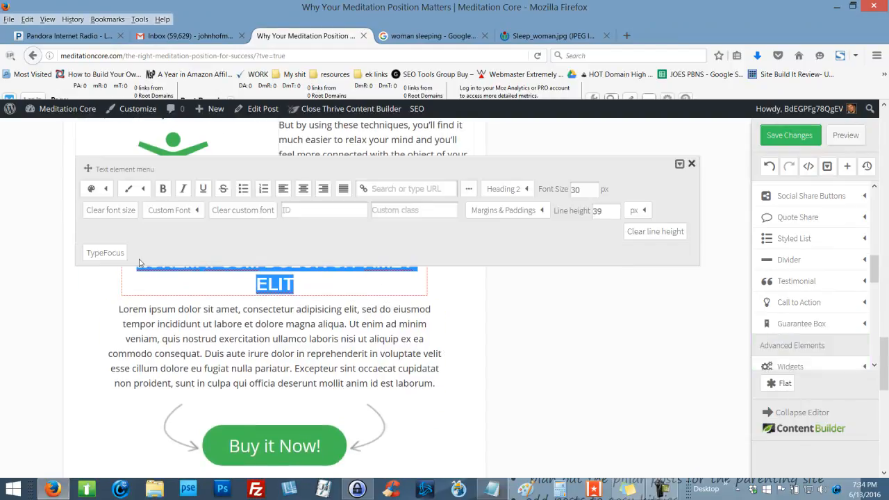
text(What Di)
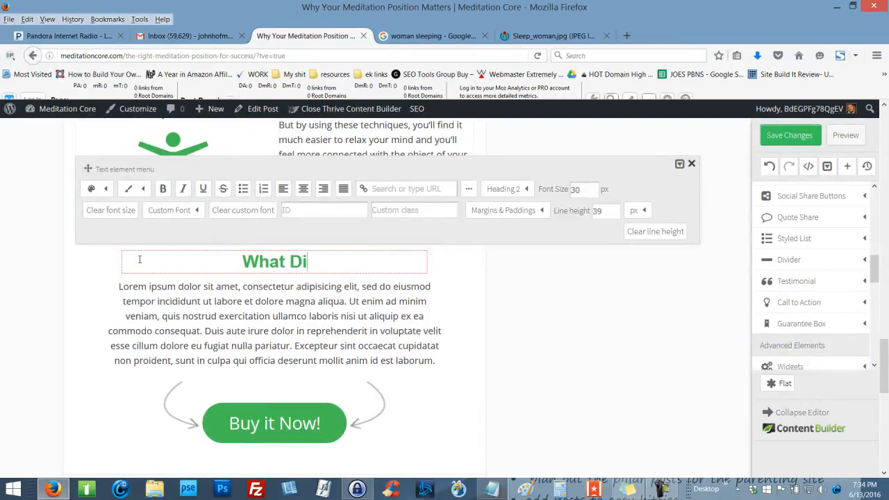
text(d You Thin)
key(BackSpace)
key(BackSpace)
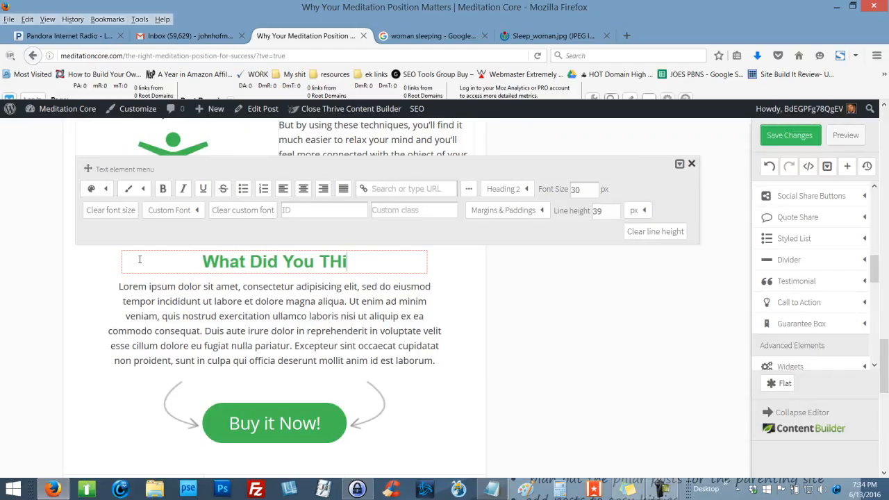
text(ink?)
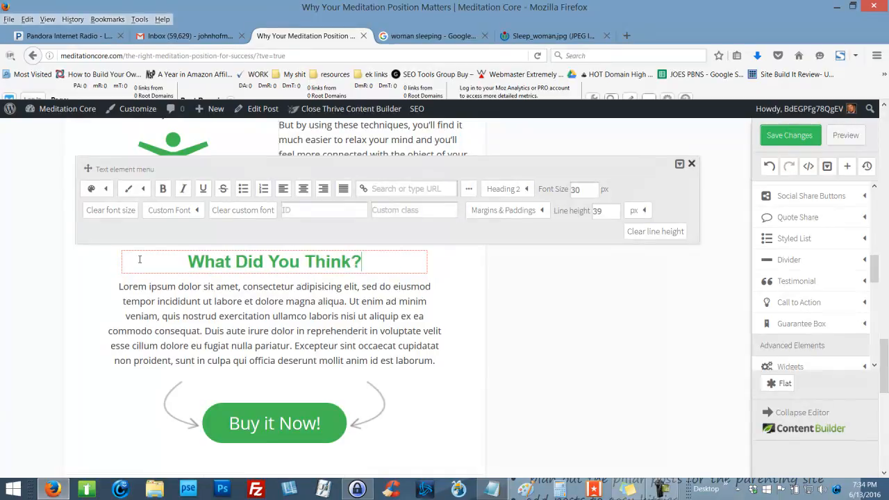
Replace the call-to-action's placeholder paragraph with "Please like and share, and let me know what you think in the comments section!"
click(436, 361)
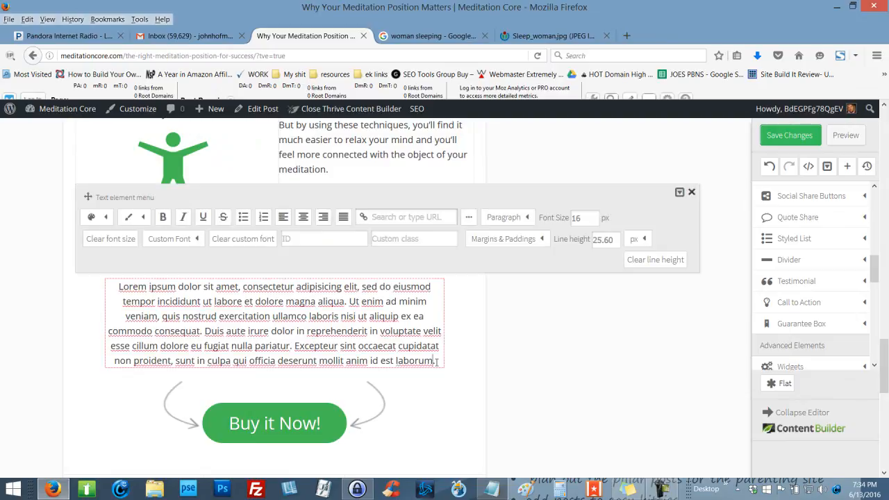
drag(438, 362, 121, 286)
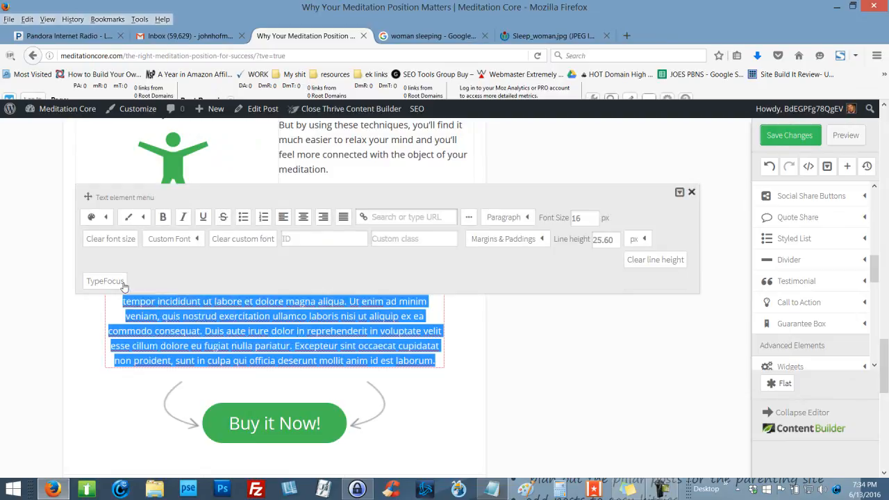
text(Pk)
key(BackSpace)
text(lease)
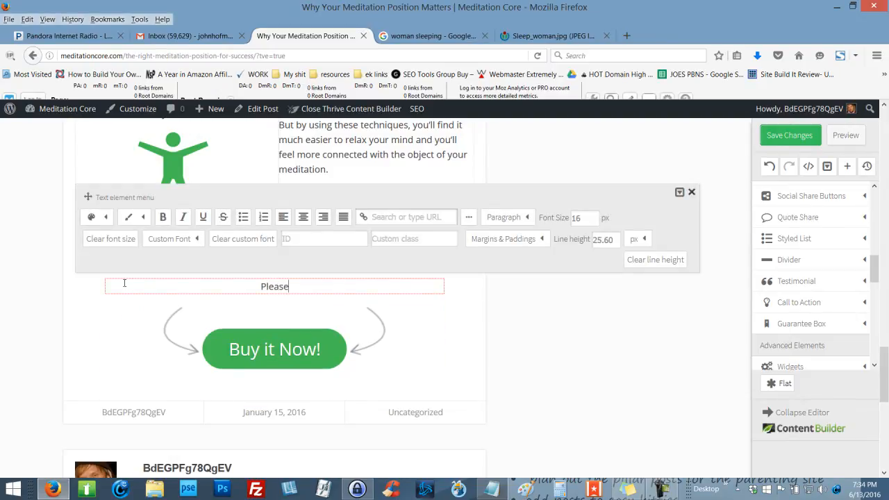
text( Like and Share)
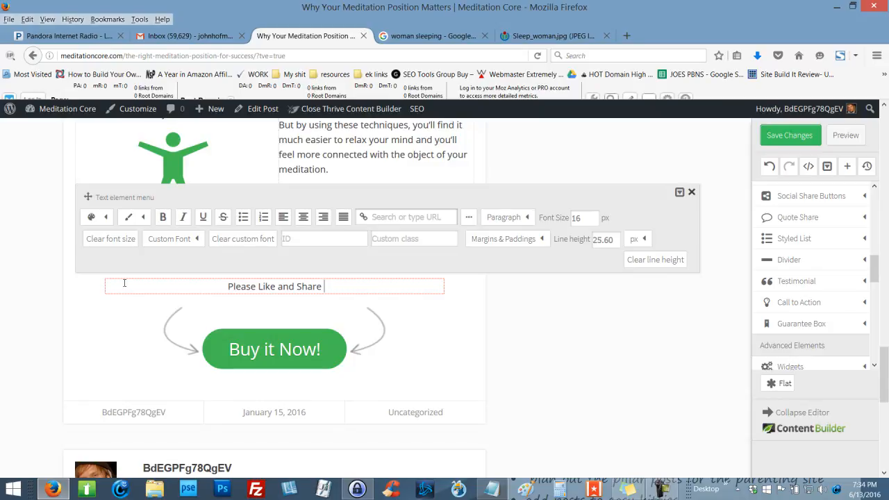
text(and Let Me Know What)
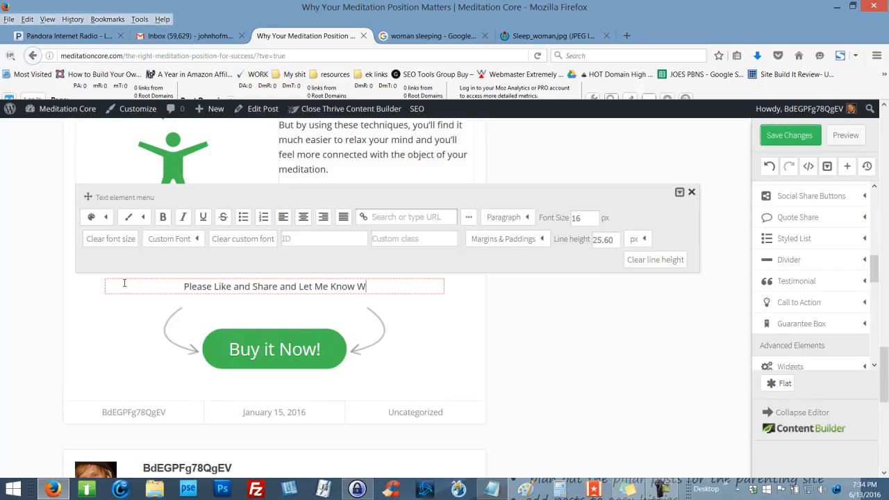
key(BackSpace)
key(BackSpace)
key(BackSpace)
key(BackSpace)
key(BackSpace)
key(BackSpace)
key(BackSpace)
key(BackSpace)
key(BackSpace)
key(BackSpace)
key(BackSpace)
key(BackSpace)
key(BackSpace)
key(BackSpace)
key(BackSpace)
key(BackSpace)
key(BackSpace)
key(BackSpace)
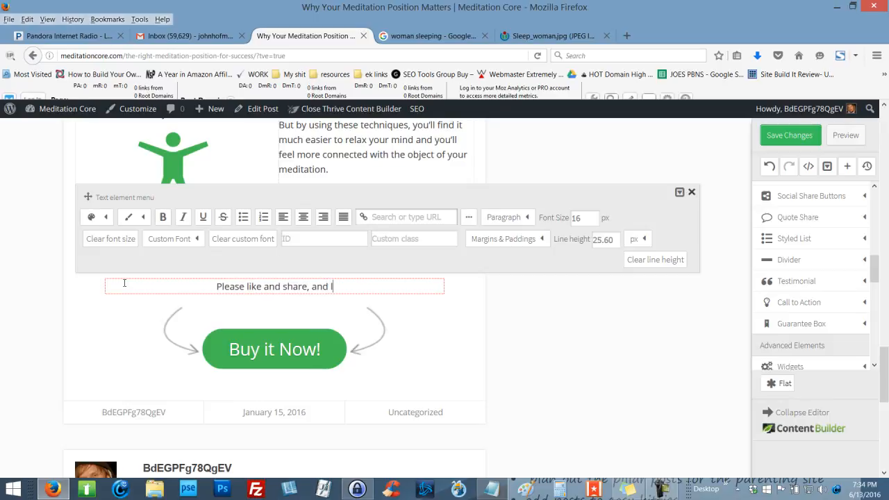
text(now what you think in the comments section)
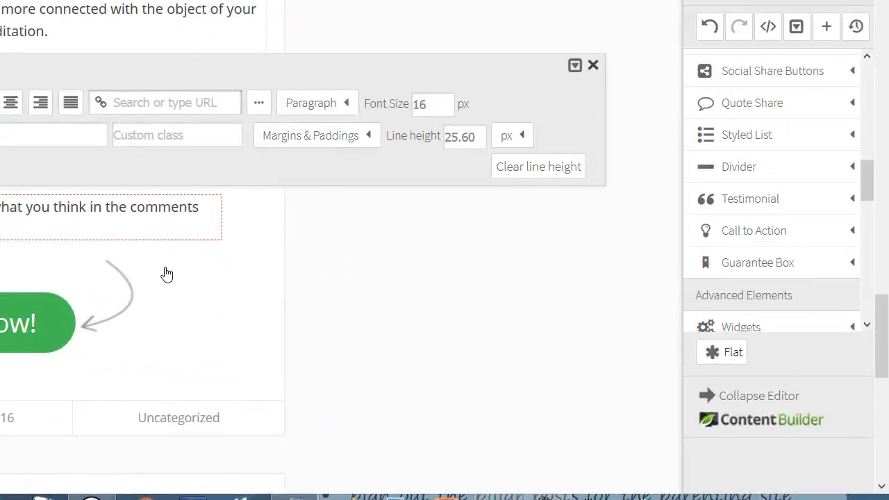
click(164, 276)
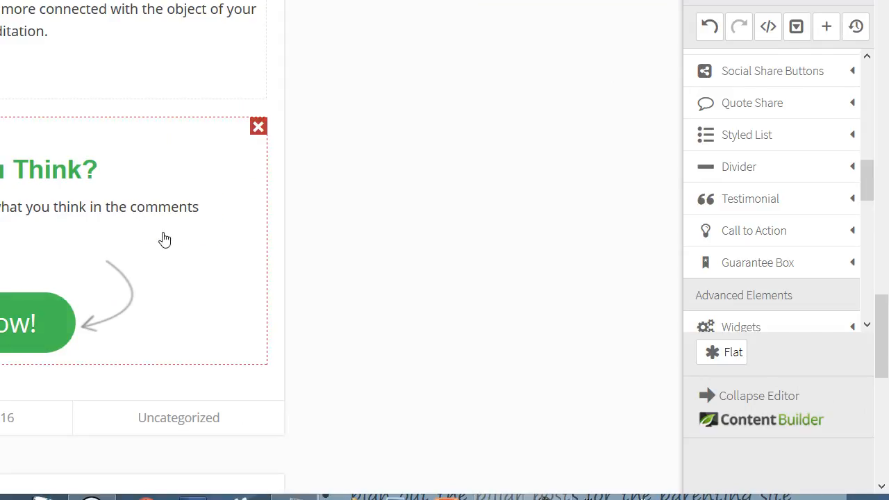
click(51, 331)
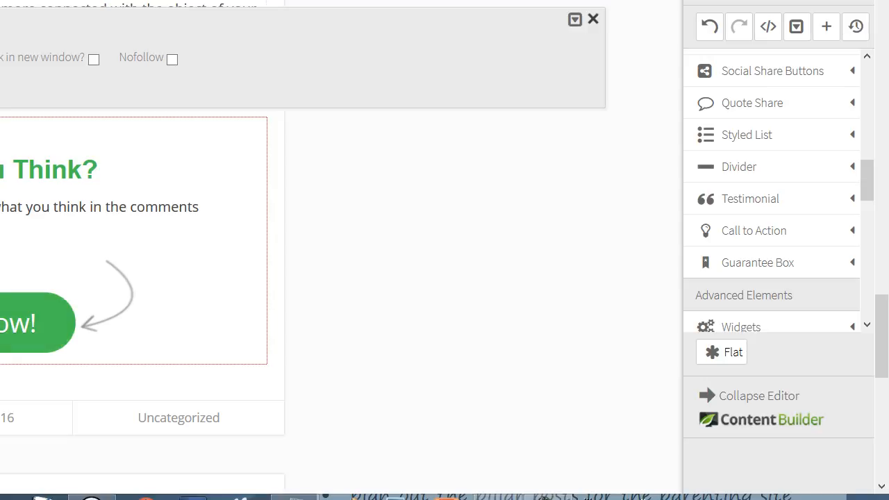
click(592, 19)
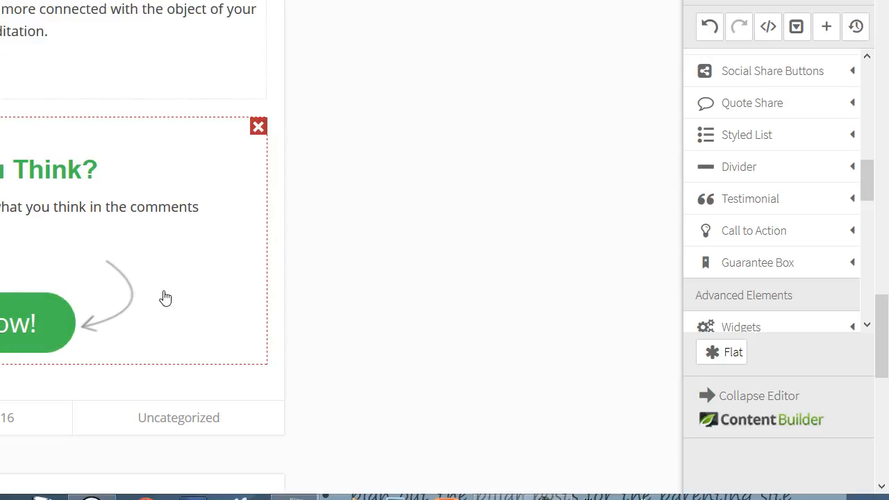
Add custom-design social share buttons and place them between the call-to-action's paragraph and its "Buy it Now!" button
mouse_move(870, 175)
mouse_down()
mouse_move(867, 267)
mouse_move(869, 189)
mouse_up()
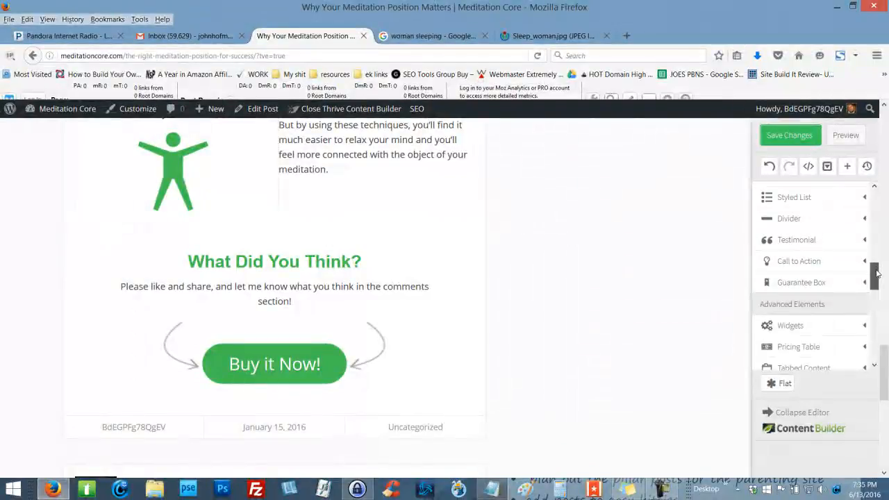
drag(877, 274, 862, 239)
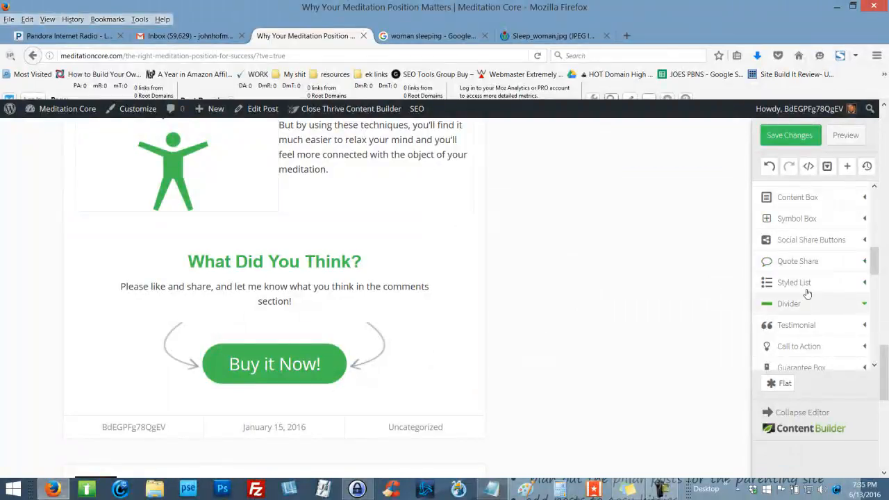
drag(817, 240, 694, 254)
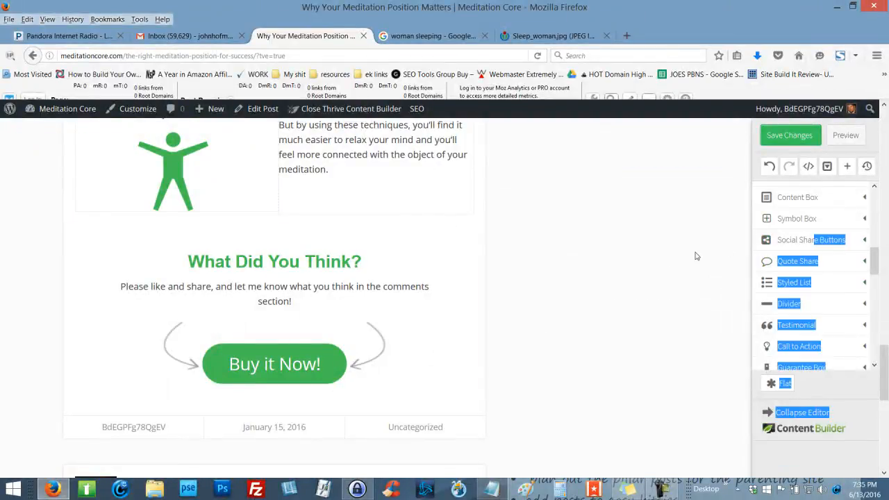
click(855, 241)
click(809, 259)
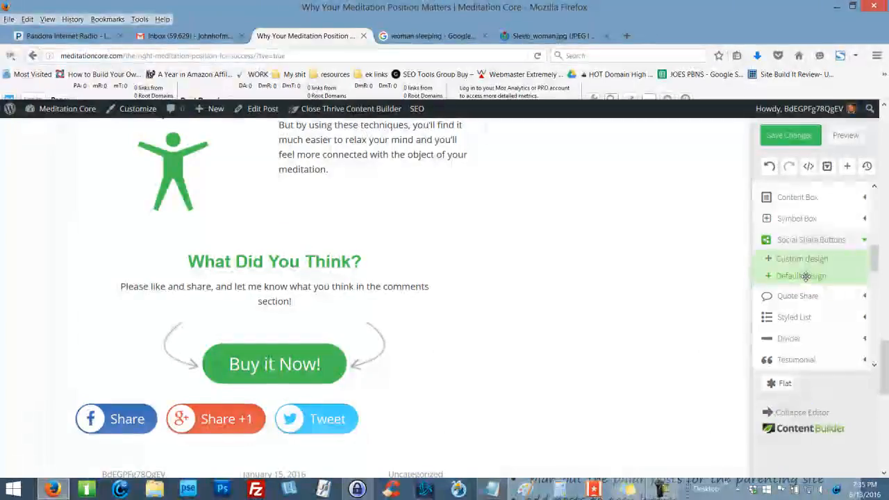
drag(342, 417, 383, 309)
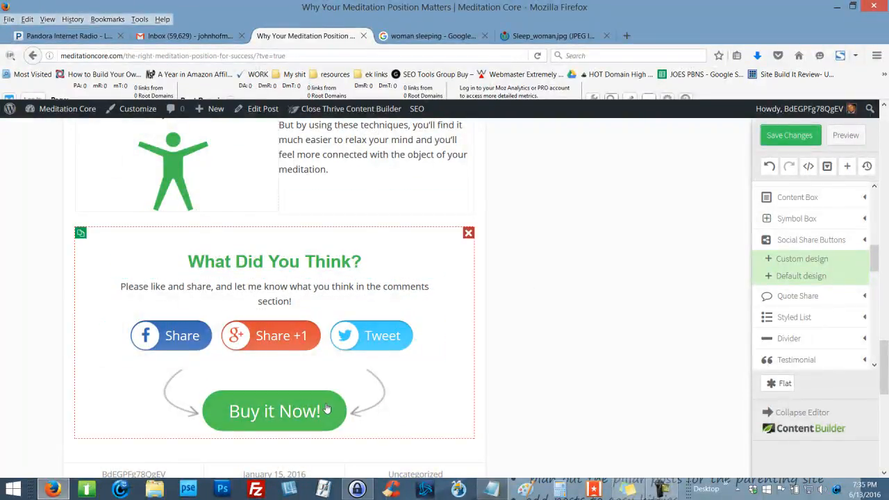
Move the social share buttons out of the call-to-action to just below it, and delete the call-to-action element
drag(294, 324, 329, 171)
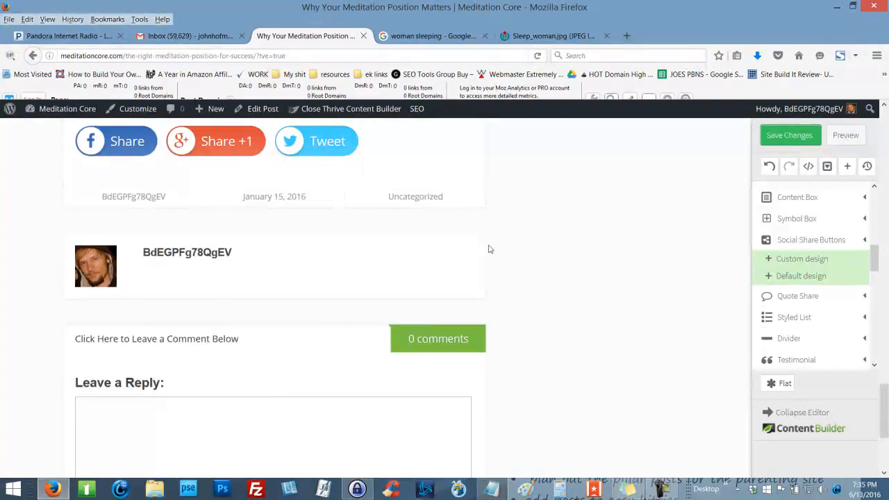
scroll(496, 268, up, 4)
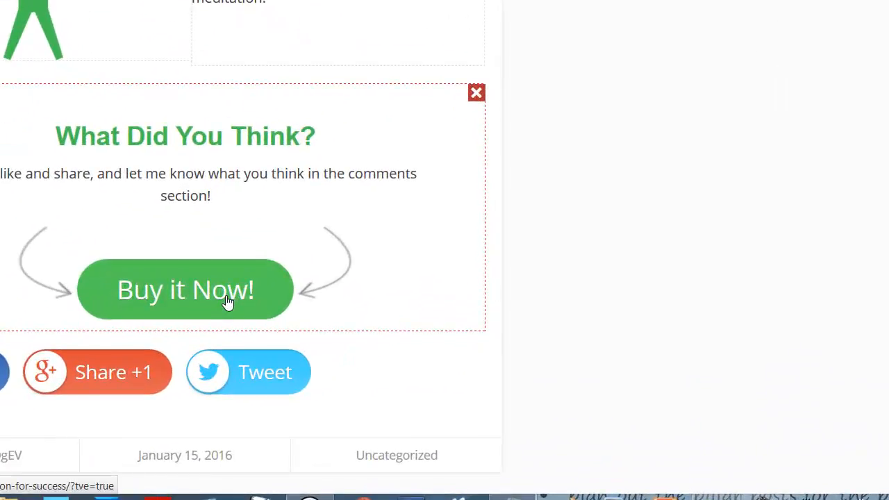
drag(301, 350, 319, 318)
drag(255, 260, 285, 256)
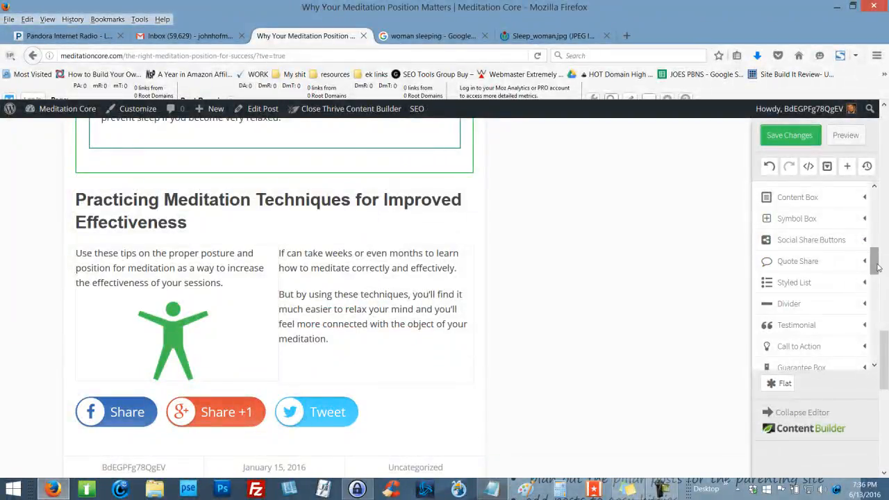
Insert a Style 1 testimonial with picture beneath the social share buttons and move the buttons inside it, under the quote text
mouse_move(877, 268)
mouse_down()
mouse_move(877, 278)
mouse_move(877, 267)
mouse_up()
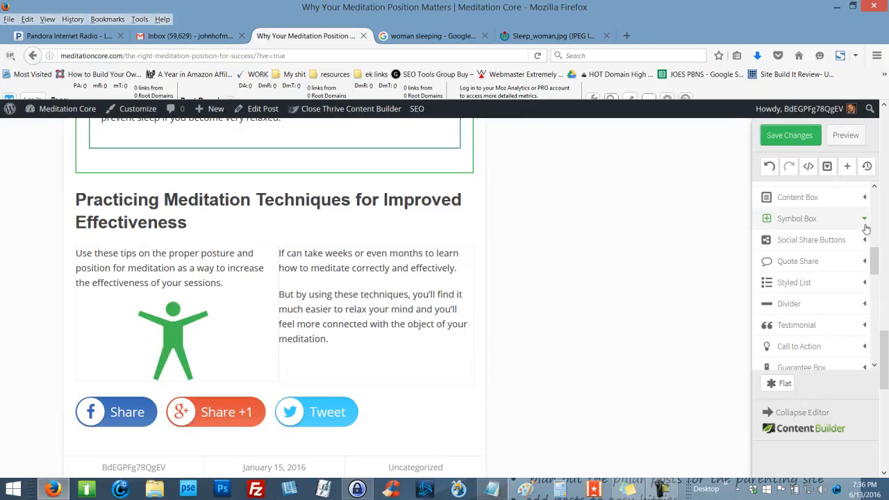
drag(877, 266, 876, 275)
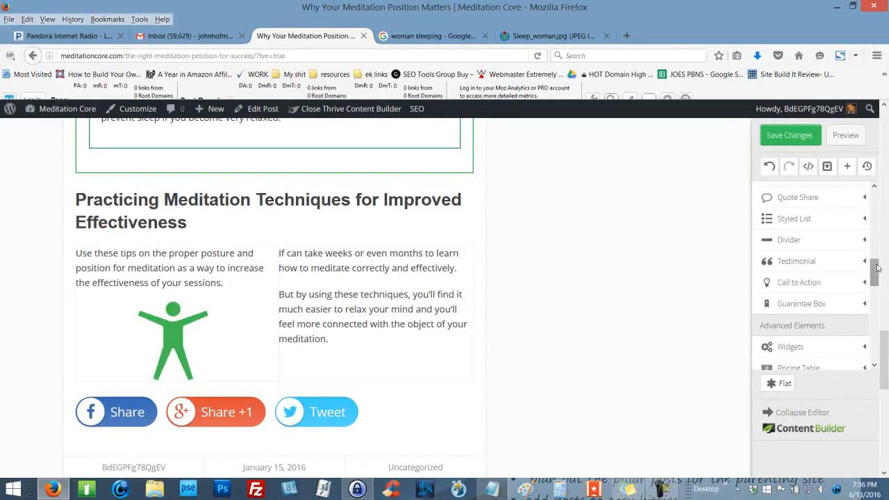
click(865, 262)
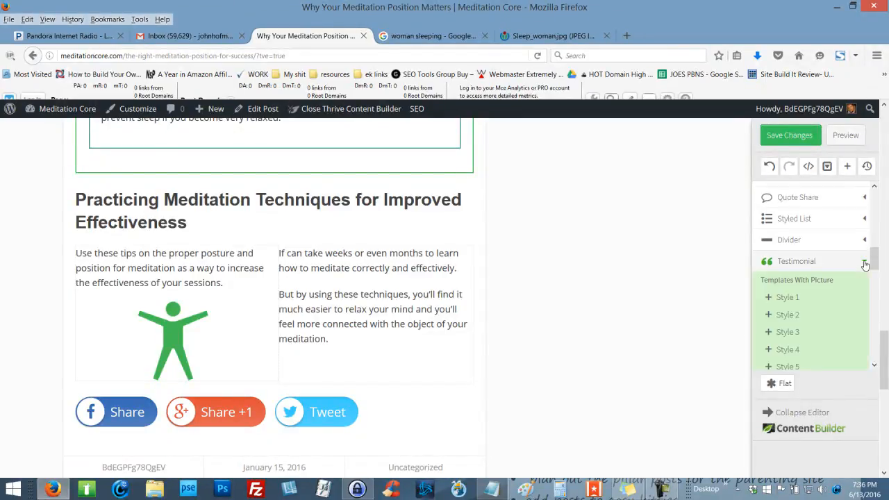
click(789, 297)
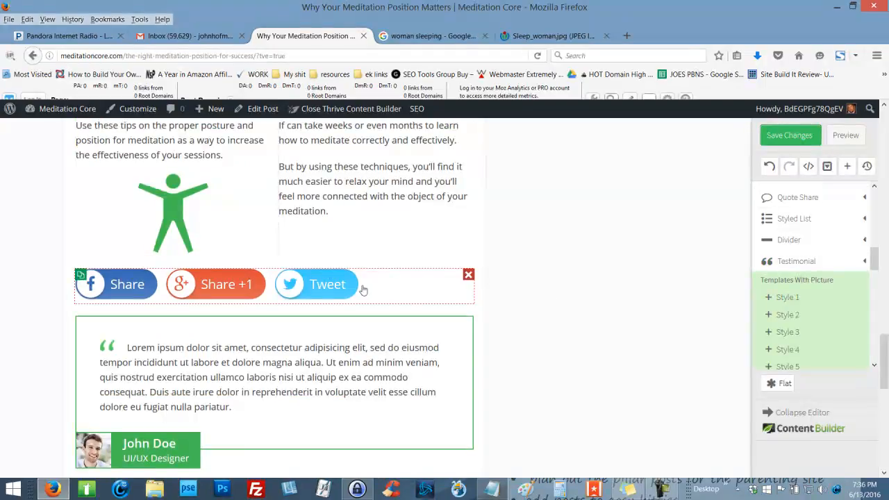
drag(362, 292, 346, 221)
scroll(378, 241, up, 4)
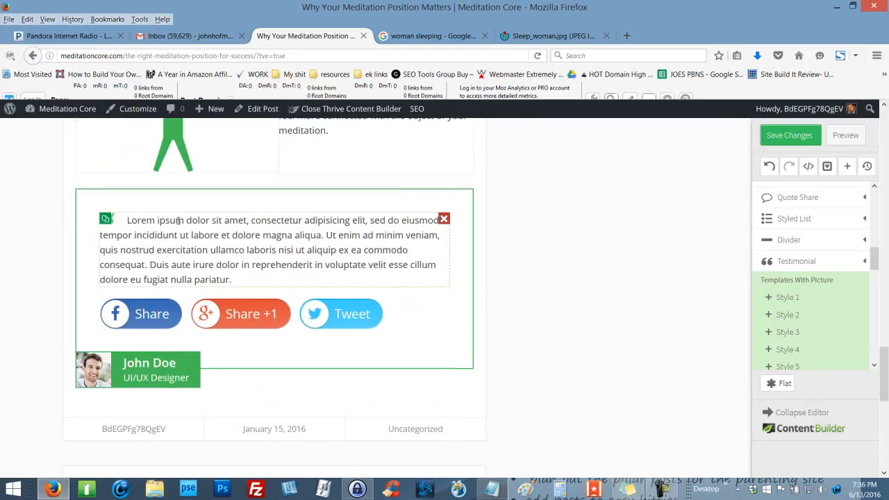
Replace the testimonial's placeholder quote with "Please like and share and let me know what you think in the comments section!"
click(203, 230)
drag(125, 233, 299, 292)
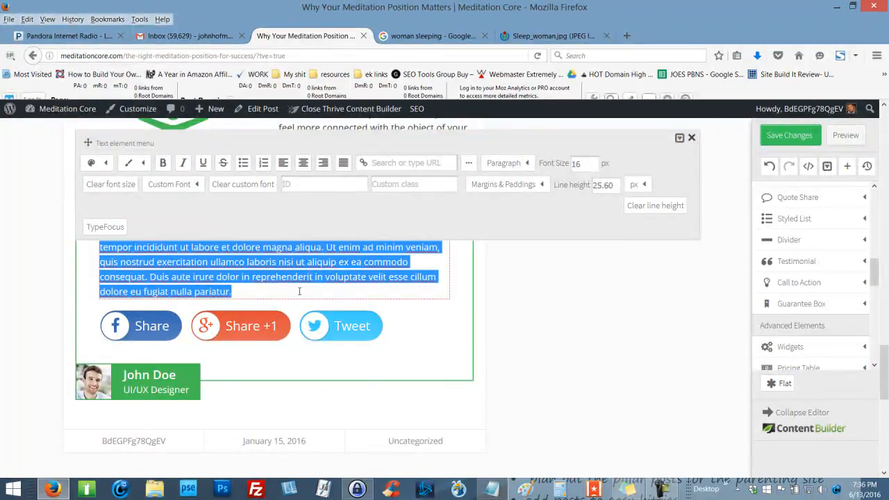
text(Please)
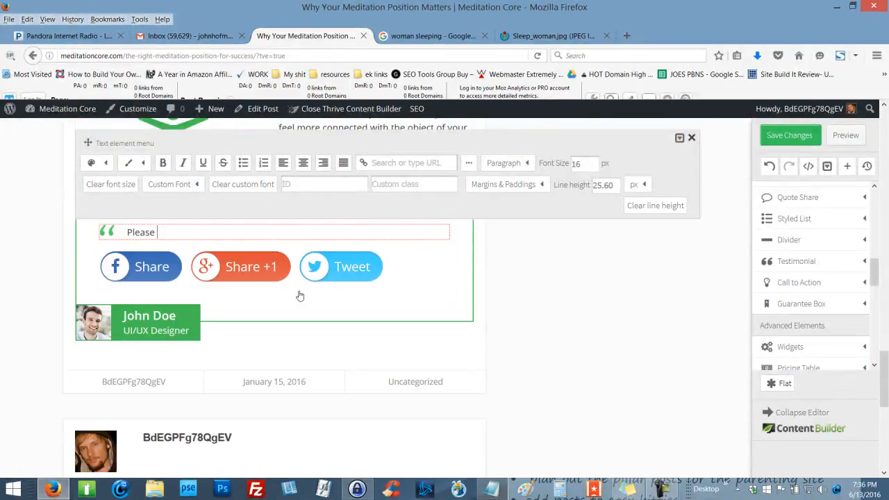
text( like and share and let me know)
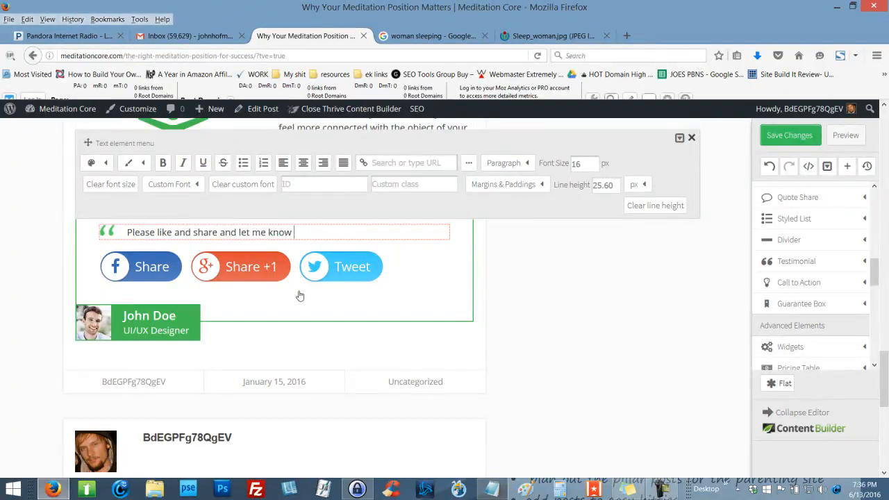
key(BackSpace)
key(BackSpace)
key(BackSpace)
key(BackSpace)
key(BackSpace)
text(think in the comments)
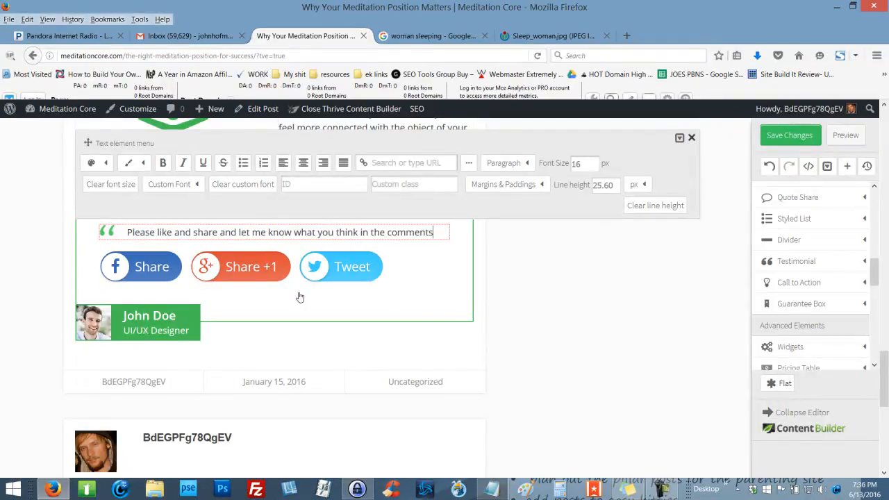
text( secti)
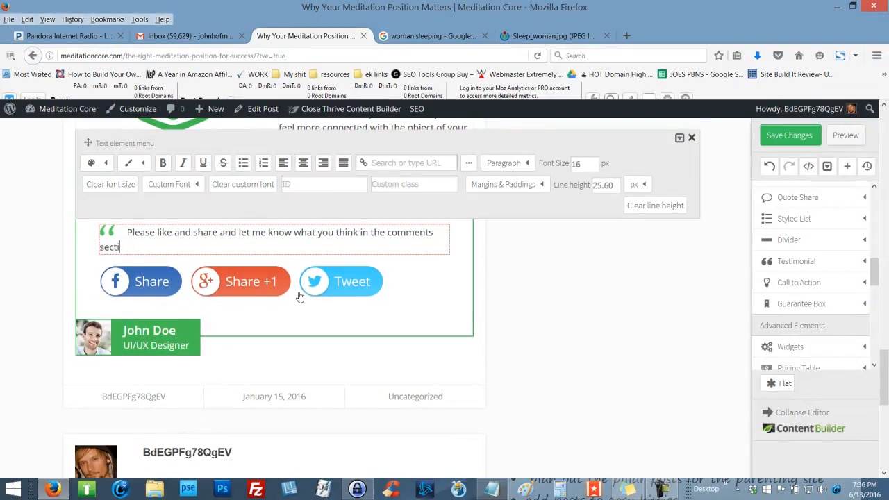
text(on!)
click(516, 313)
Set the testimonial's image to meditation-statue.jpg from the media library
click(95, 340)
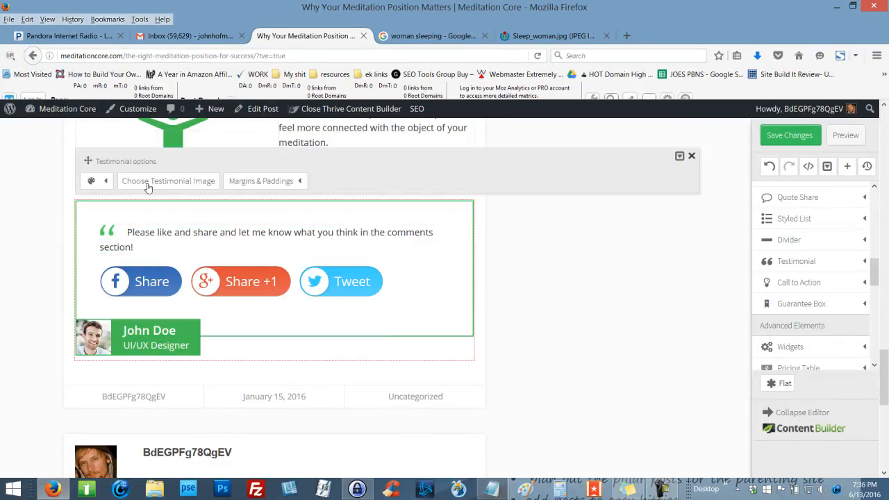
click(170, 181)
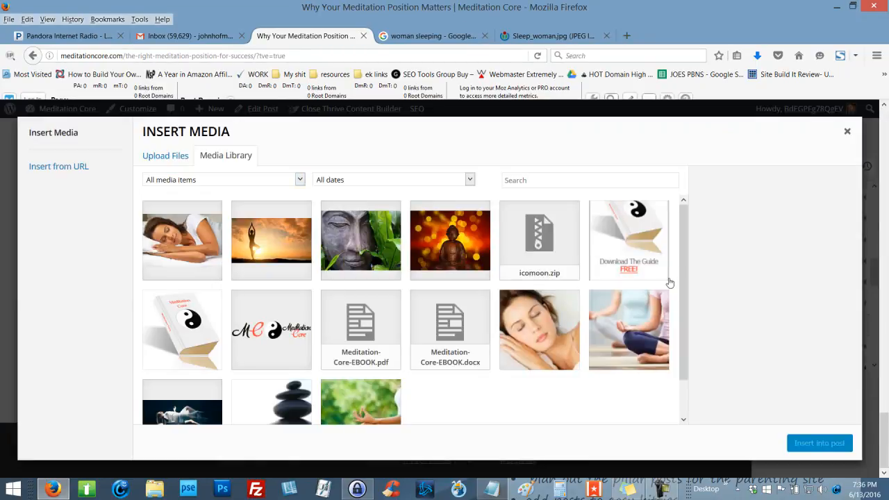
click(348, 238)
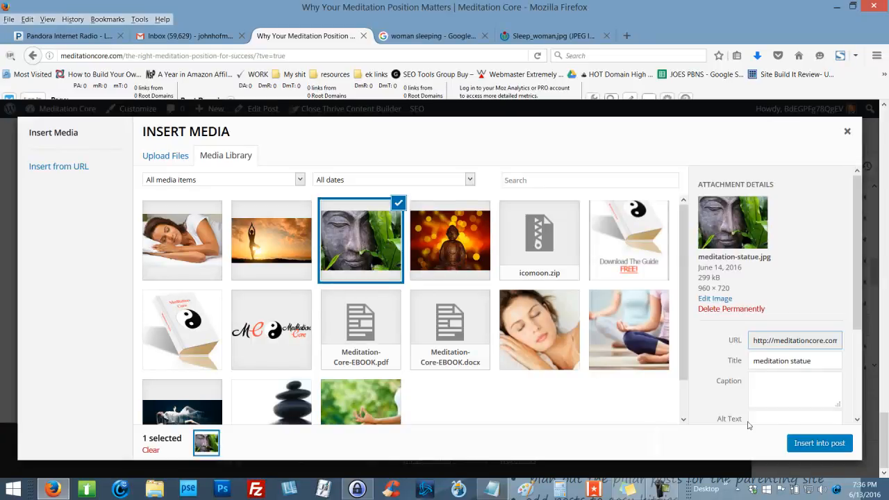
click(811, 445)
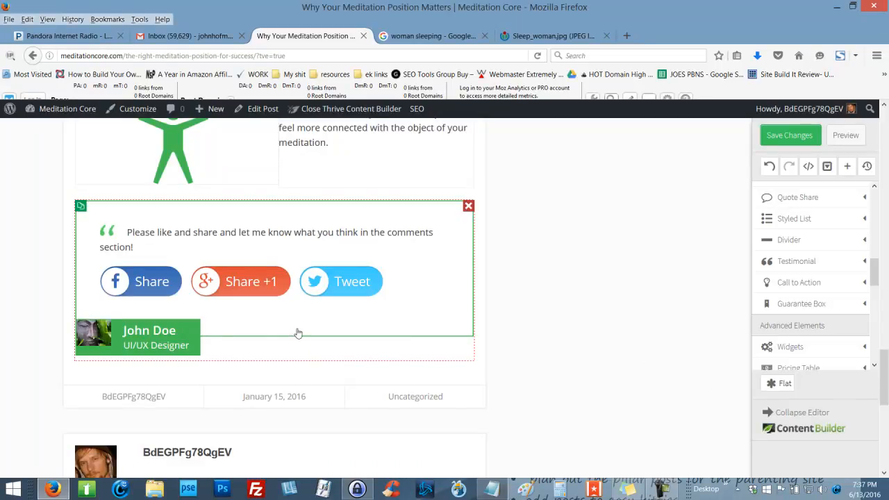
Replace the testimonial's placeholder name with "Admin" and the job title beneath it with "Meditation Core"
click(174, 331)
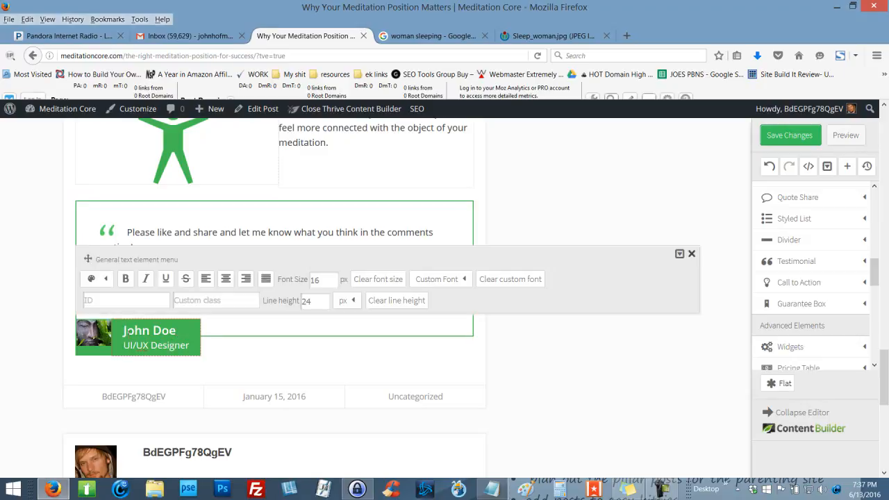
drag(123, 331, 178, 332)
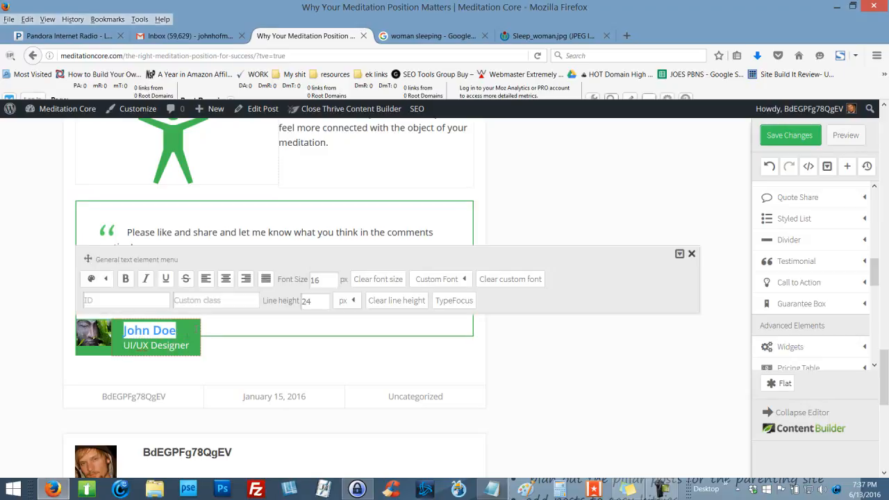
text(Aite)
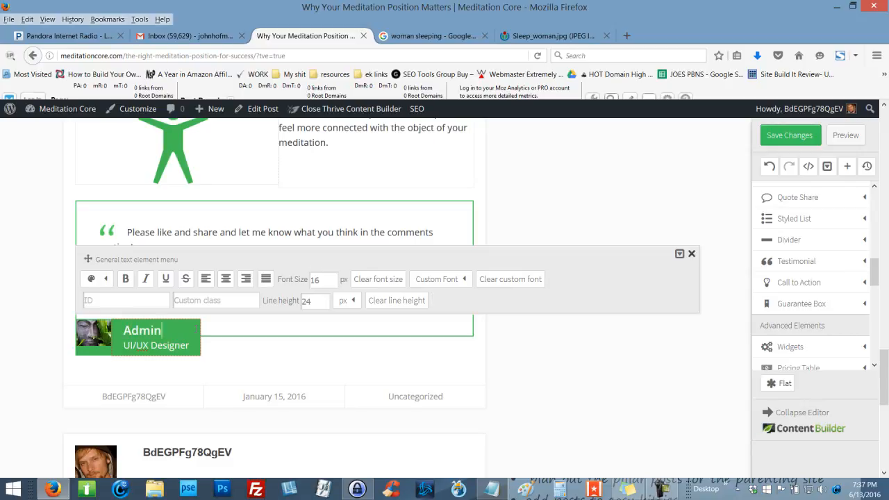
drag(186, 345, 108, 351)
text(M)
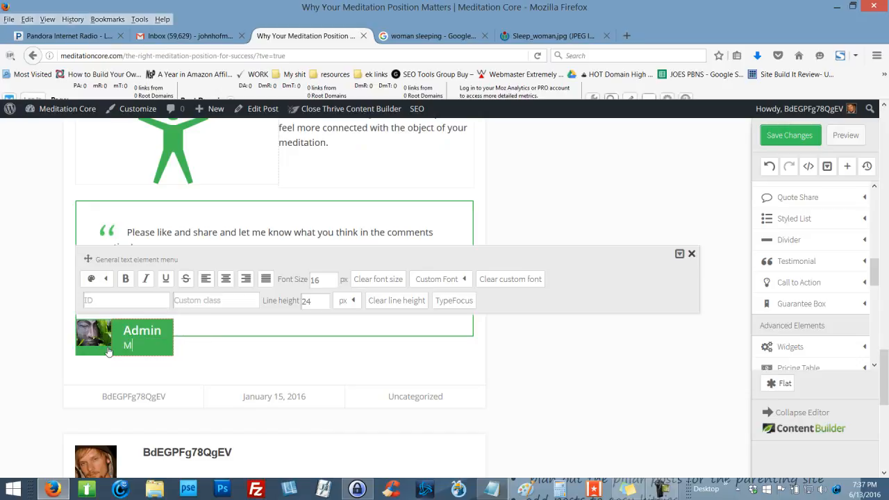
text(editation Core)
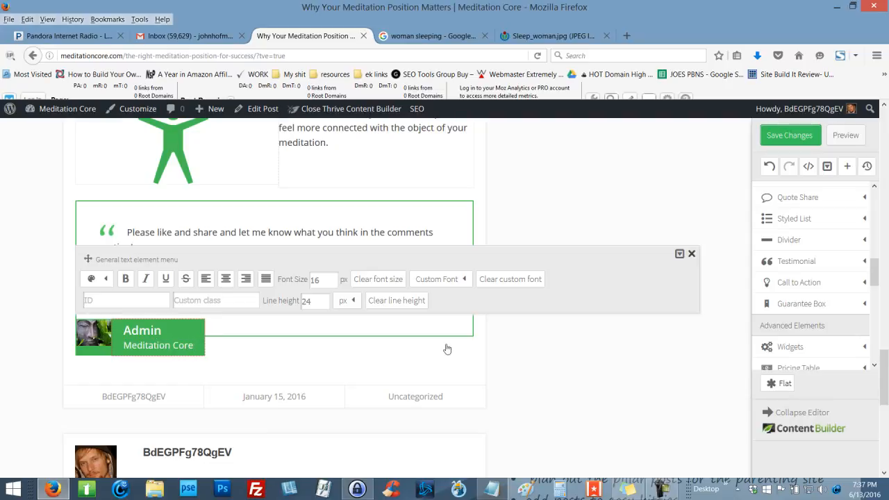
click(537, 316)
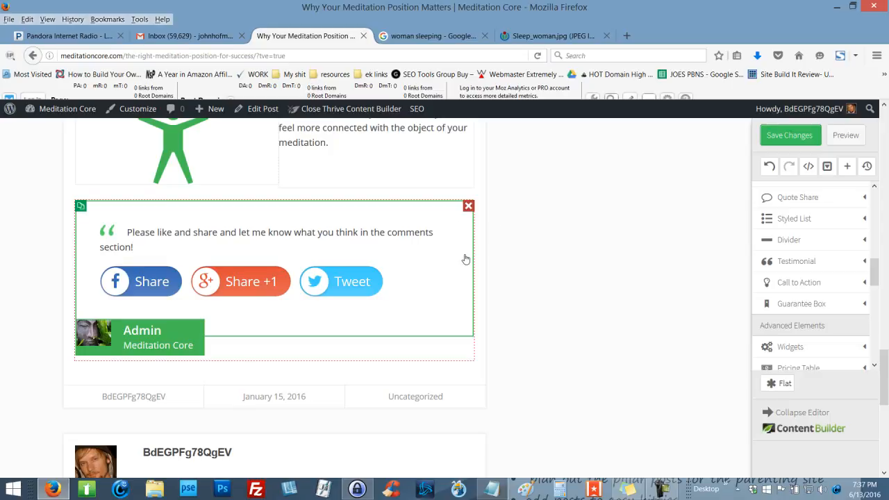
Insert a paragraph/text element inside the testimonial box, above the like-and-share message
scroll(586, 278, up, 3)
scroll(576, 290, down, 1)
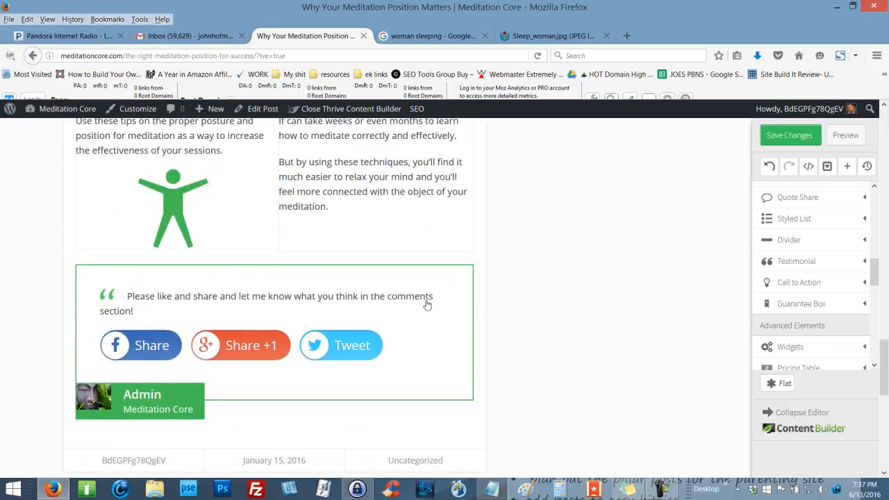
click(135, 296)
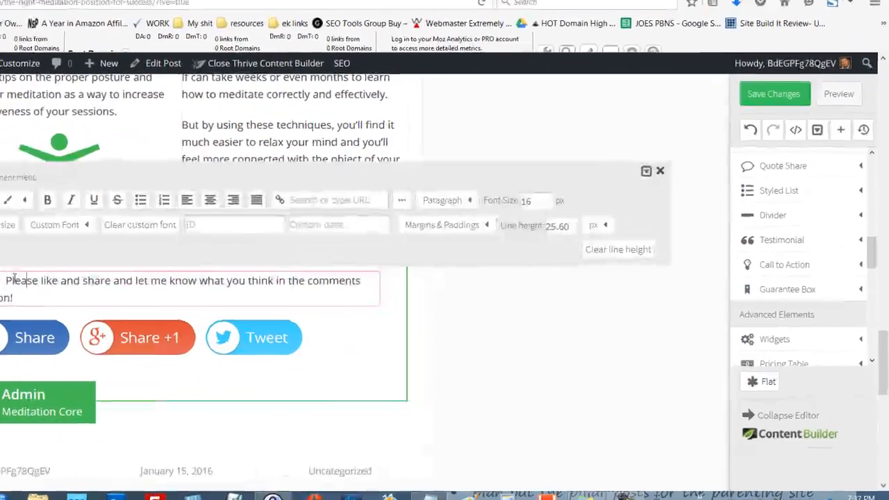
click(482, 302)
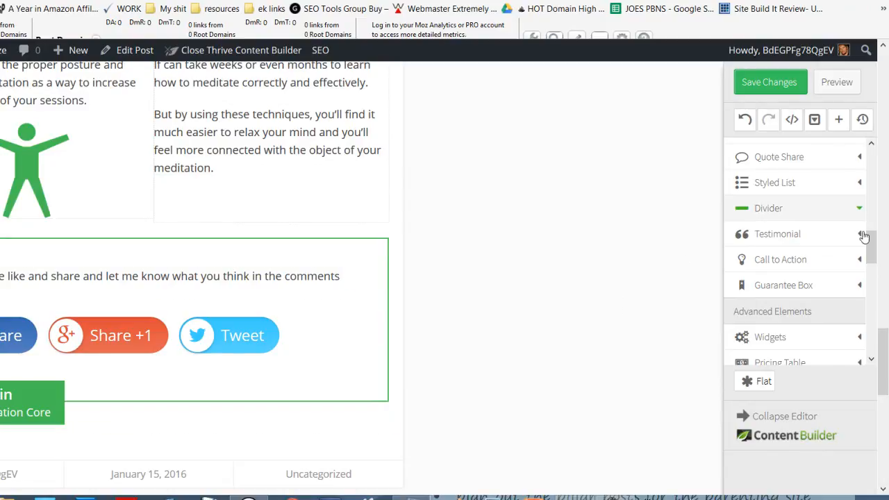
scroll(861, 232, up, 1)
scroll(862, 209, up, 5)
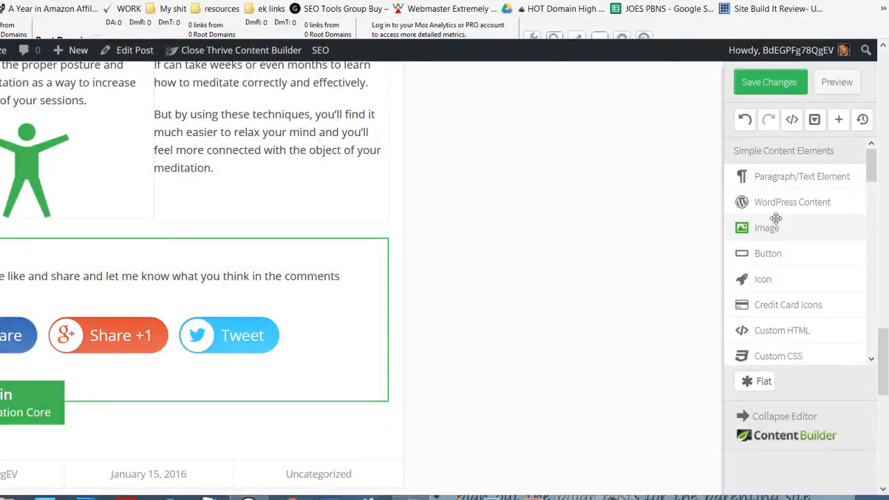
drag(779, 178, 129, 270)
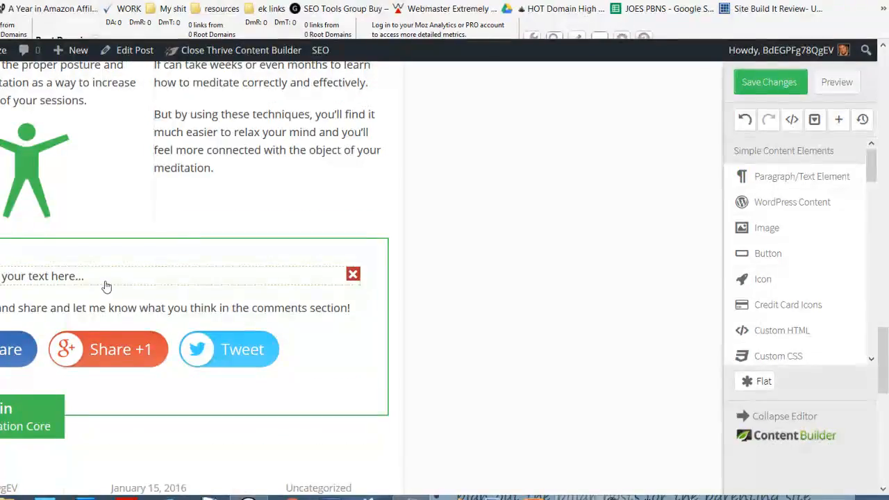
Replace the new text element's placeholder with "What did you think?"
click(85, 278)
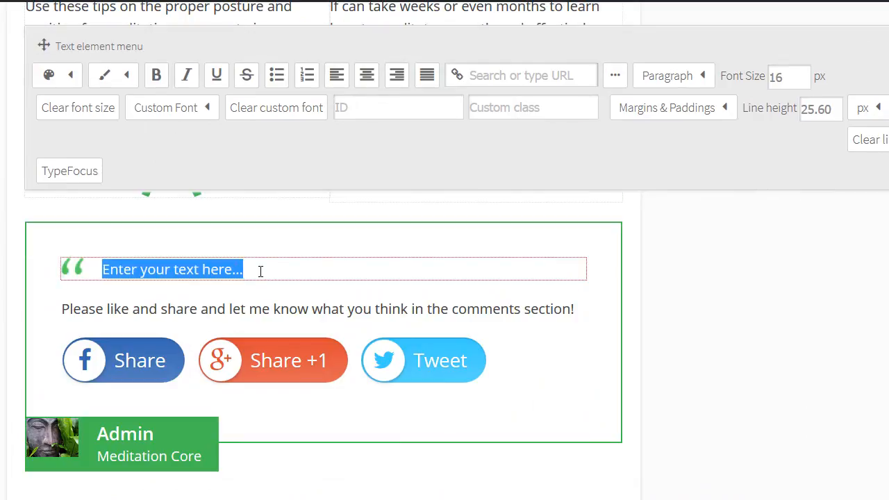
drag(243, 270, 128, 265)
key(BackSpace)
key(BackSpace)
text(What did YO)
key(BackSpace)
key(BackSpace)
text(you think)
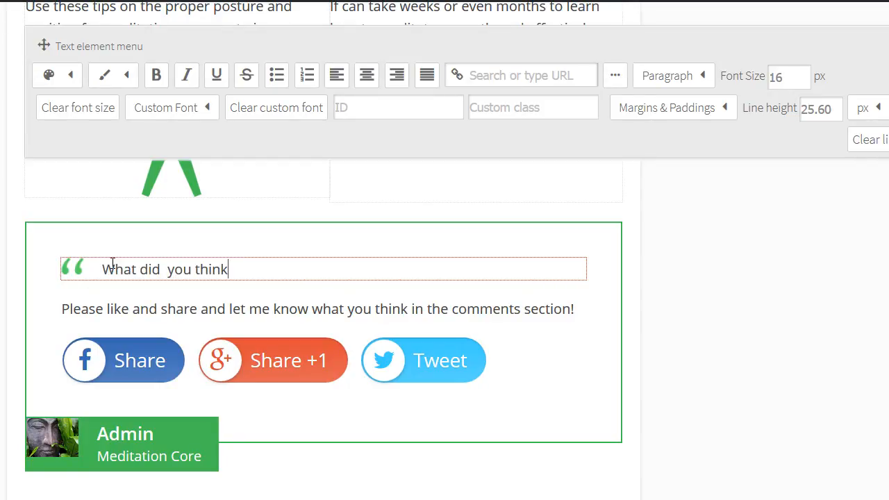
text(?)
Make the "What did you think?" line bold and set its font size to 24 px
drag(236, 269, 63, 271)
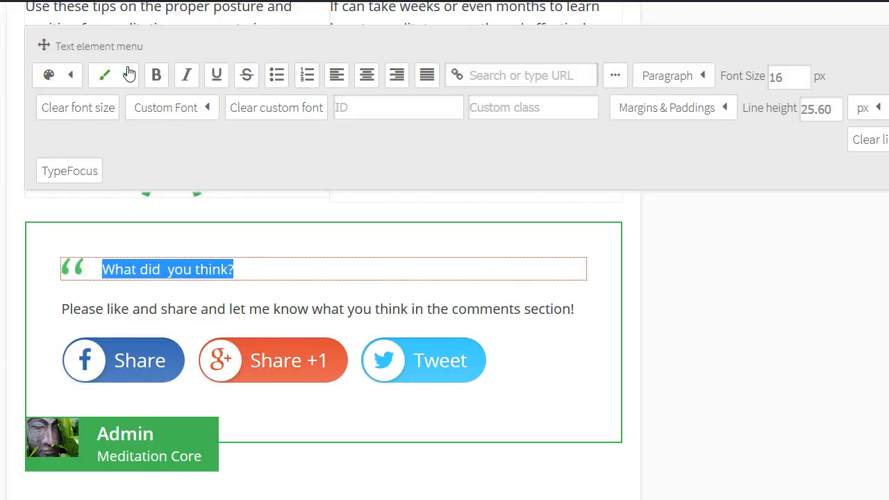
click(157, 75)
drag(799, 77, 740, 79)
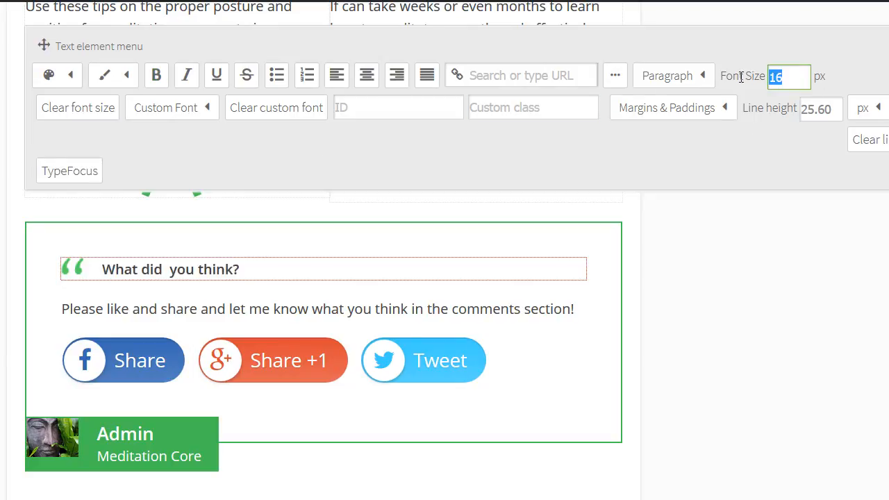
text(24)
key(Return)
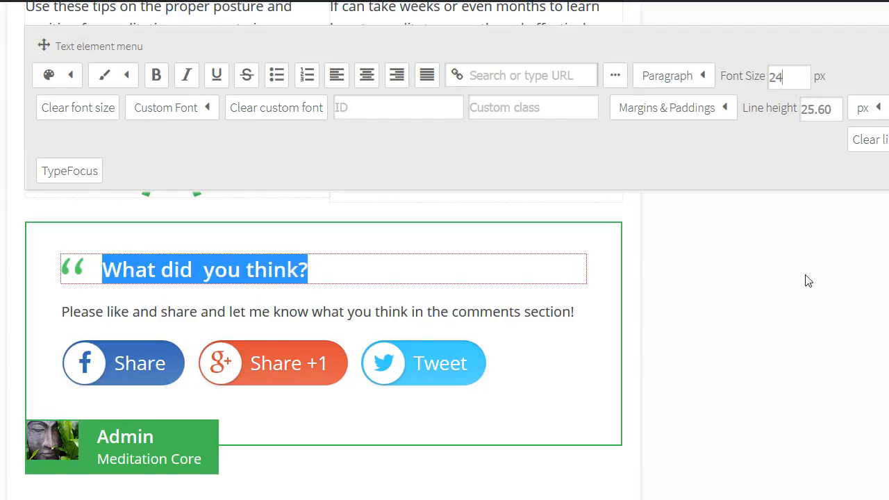
click(807, 280)
Color the "What did you think?" line in the testimonial box with the default green
click(356, 280)
drag(357, 272, 100, 280)
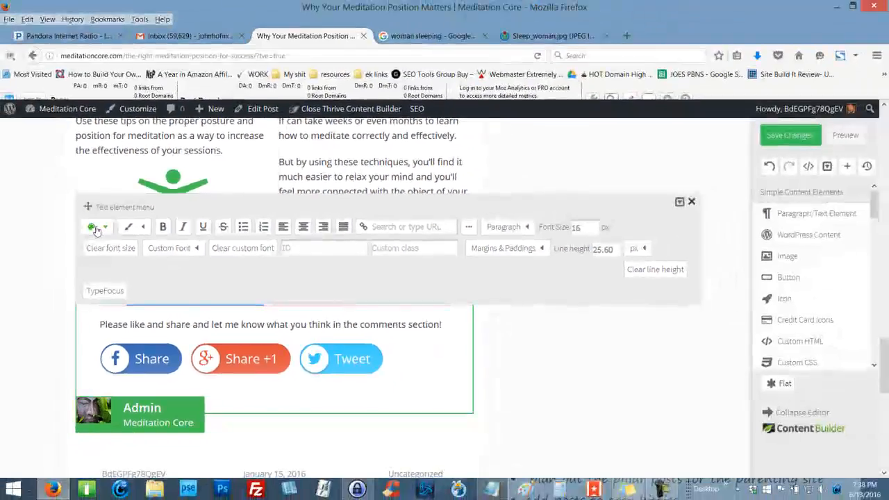
click(96, 230)
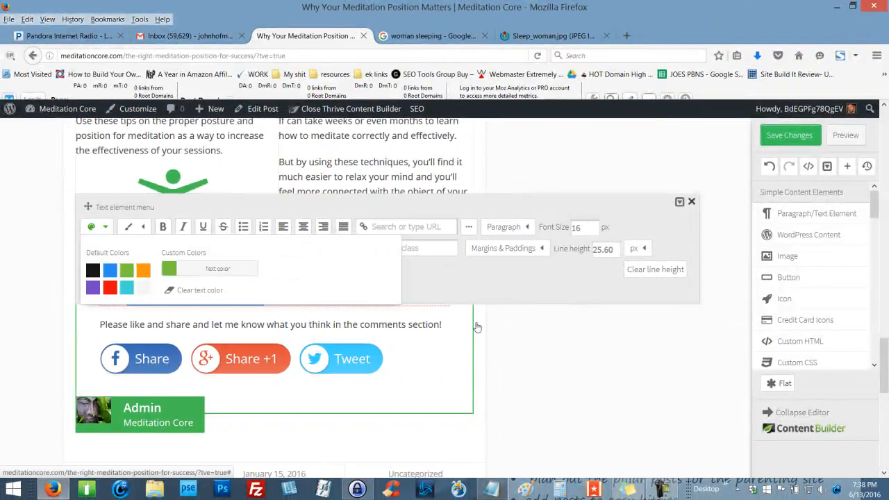
click(516, 338)
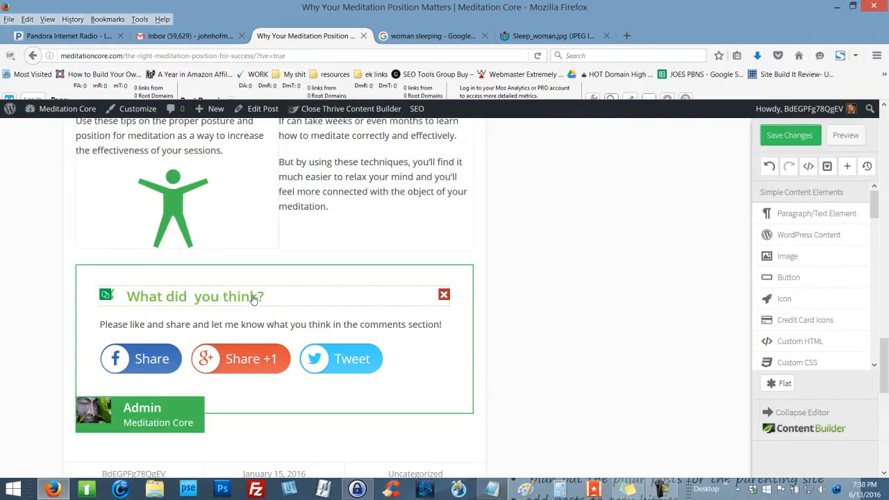
Change the text color of the "What did you think?" line to the default orange
click(253, 296)
drag(265, 296, 99, 297)
click(91, 227)
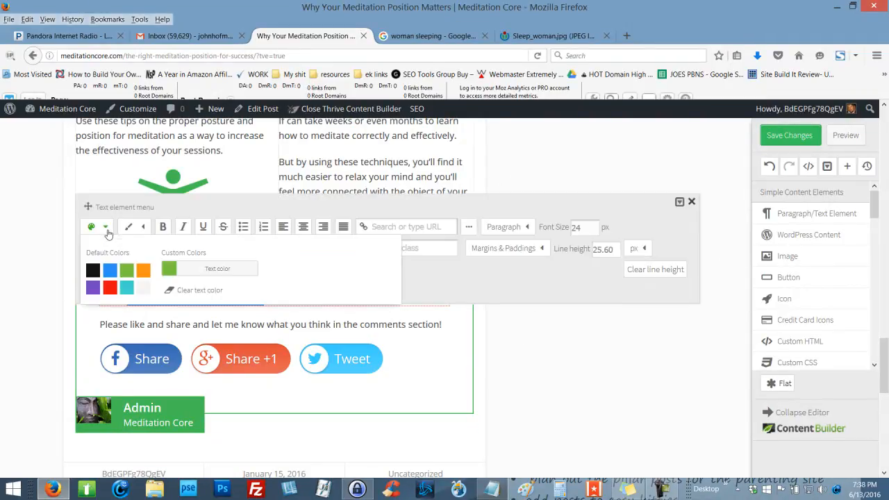
click(143, 270)
click(560, 331)
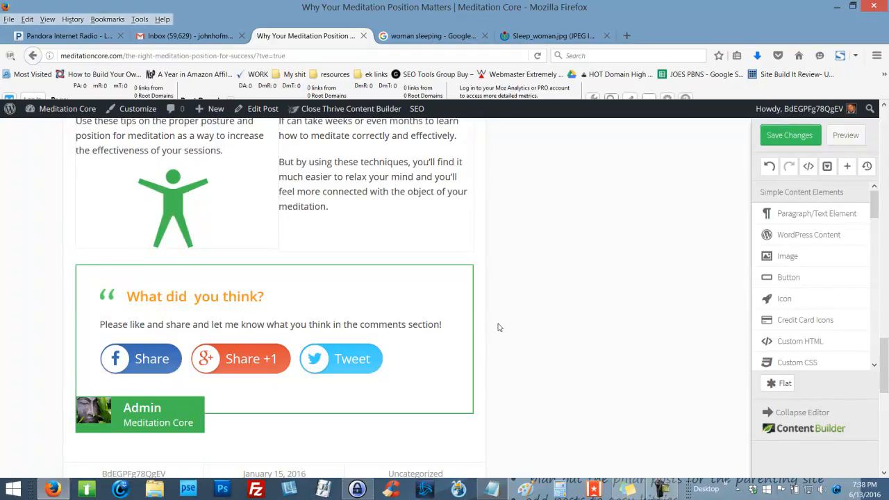
Set the text color of the "What did you think?" line to the default black
click(272, 296)
drag(267, 296, 78, 304)
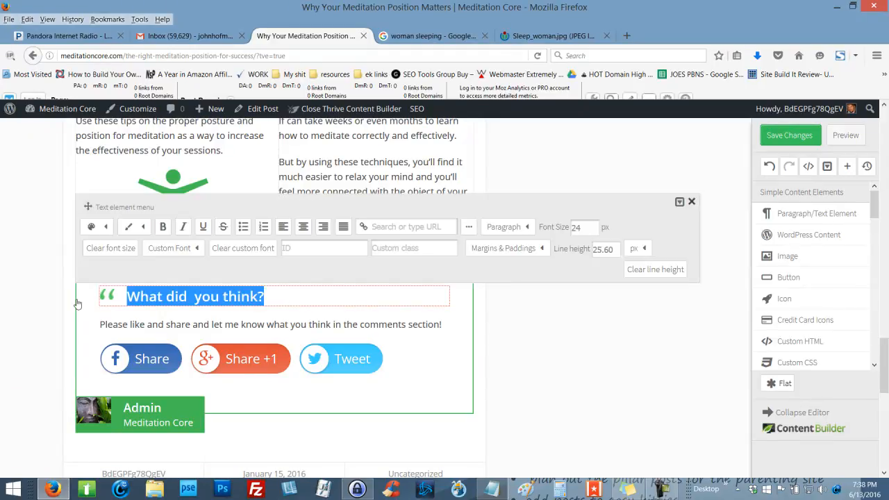
click(92, 228)
click(94, 271)
click(495, 349)
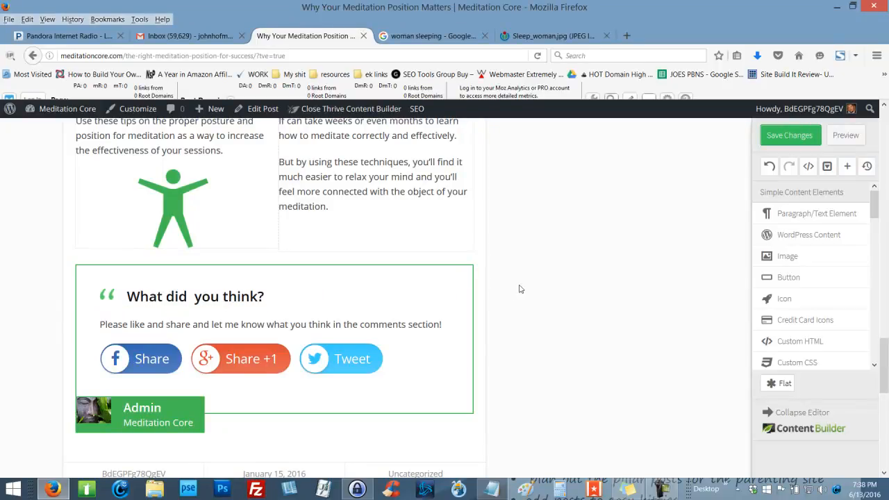
Save the changes to the meditation position post and open its preview
scroll(608, 297, down, 3)
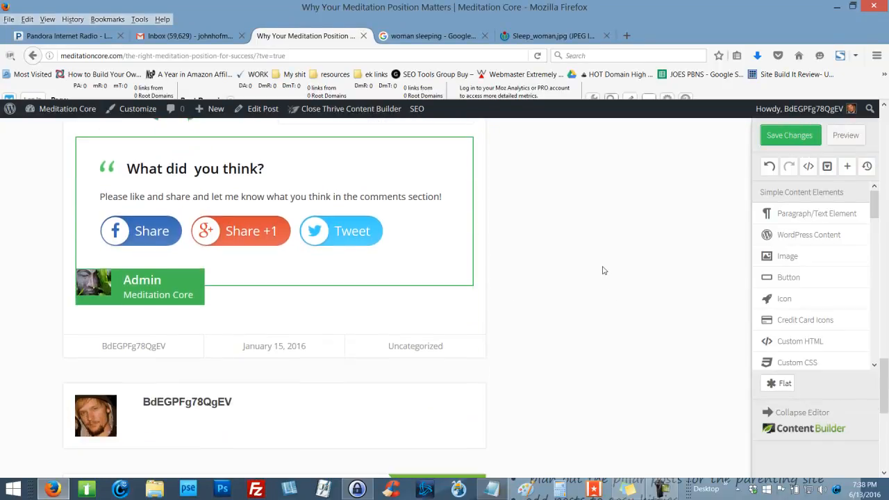
click(790, 136)
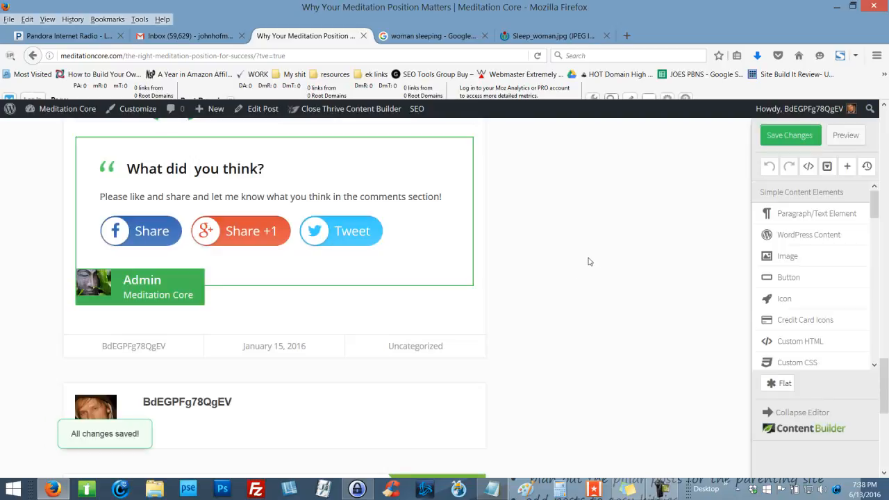
scroll(563, 251, up, 1)
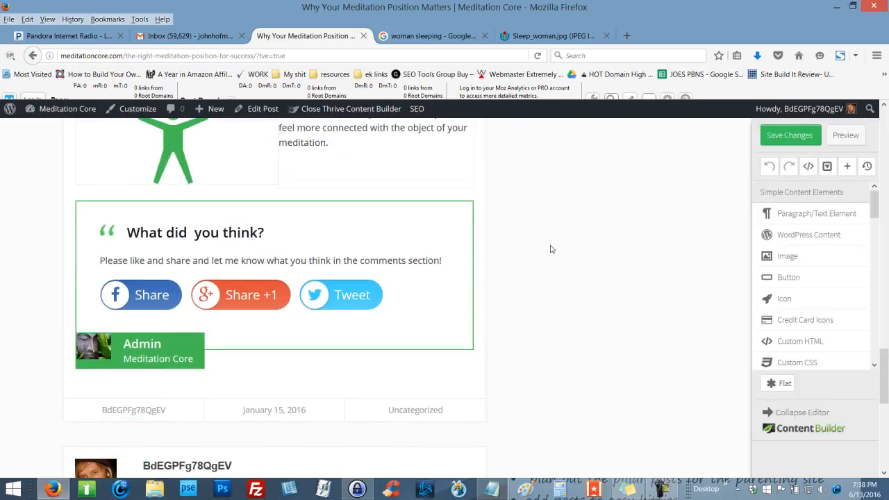
scroll(535, 250, up, 6)
scroll(571, 258, up, 7)
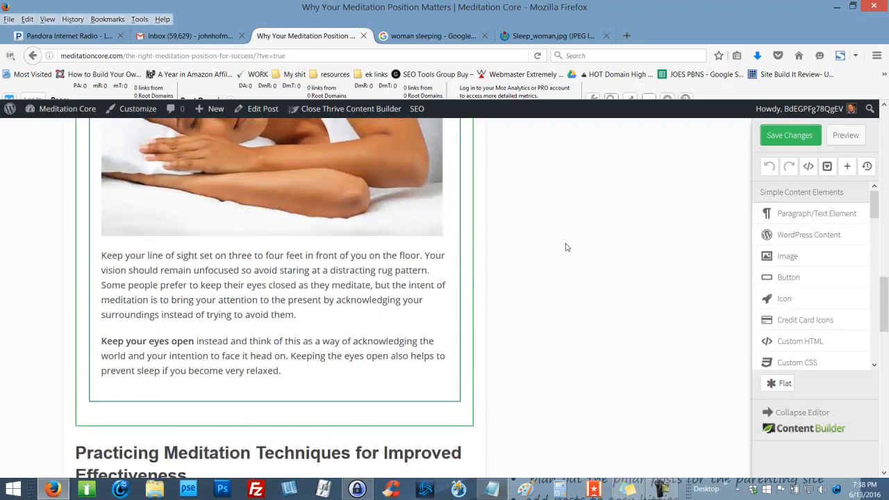
click(846, 136)
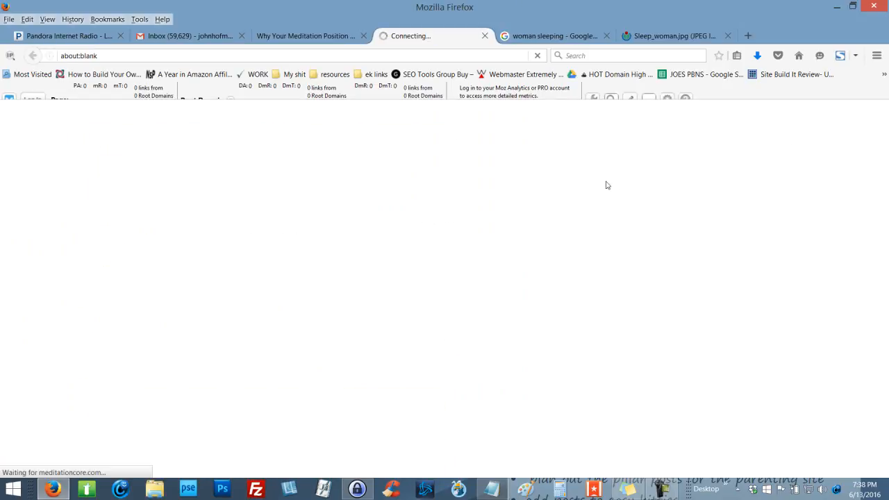
Close the "woman sleeping" image search and the Sleep_woman.jpg image, keeping the post preview open
click(606, 36)
click(607, 36)
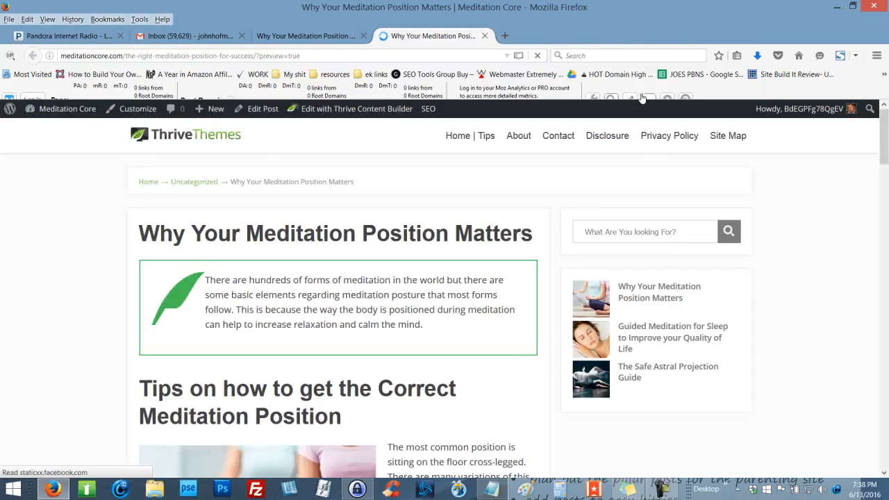
Review the previewed post's introduction box and the "Tips on how to get the Correct Meditation Position" section with its image and bullet list
scroll(770, 168, down, 1)
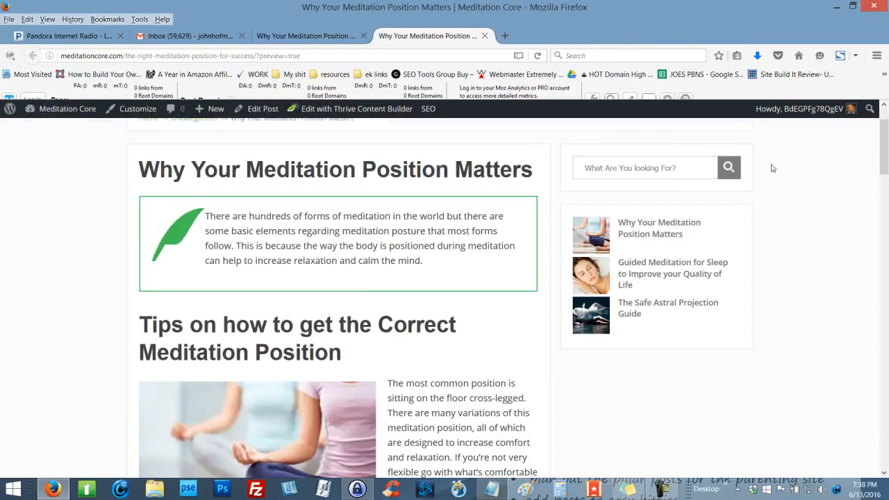
scroll(771, 168, down, 2)
scroll(775, 178, up, 3)
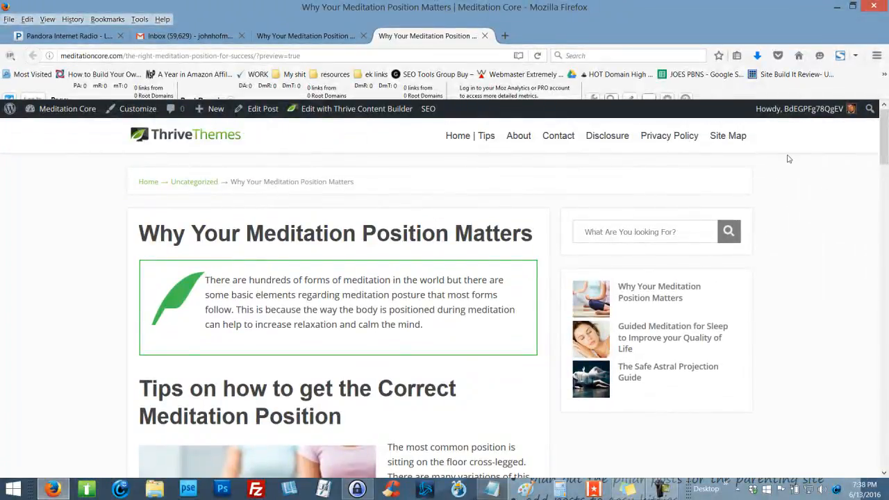
scroll(555, 207, down, 1)
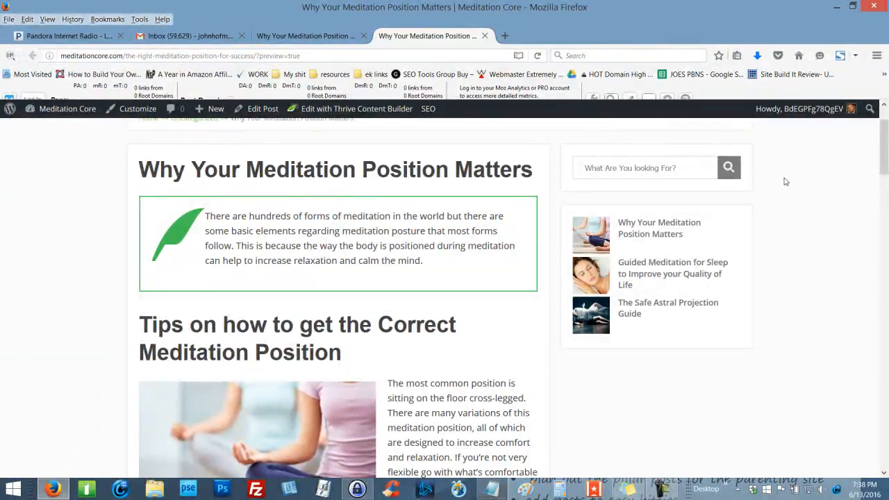
scroll(798, 183, down, 1)
scroll(805, 178, up, 1)
scroll(445, 197, down, 1)
scroll(493, 189, down, 2)
scroll(500, 191, up, 1)
scroll(507, 184, down, 1)
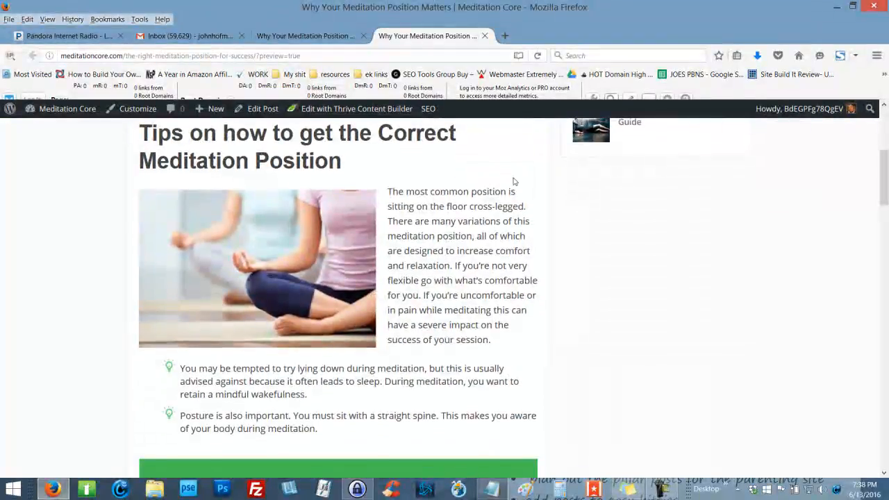
scroll(763, 167, up, 3)
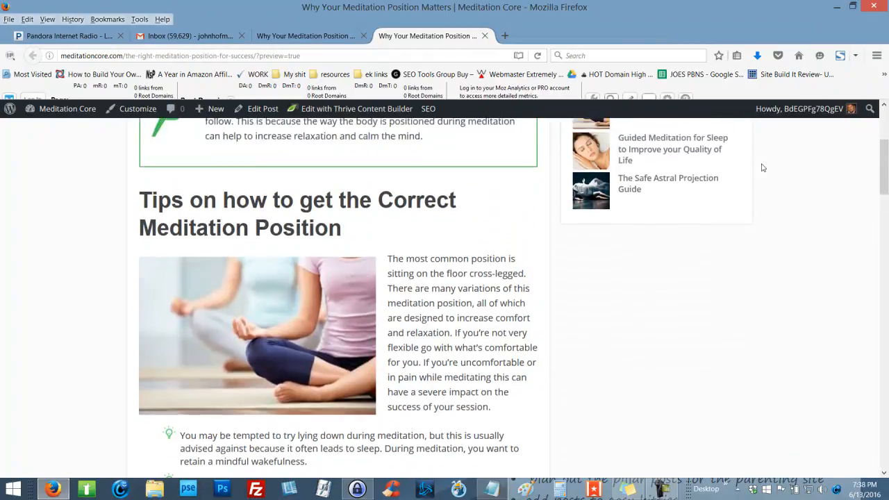
scroll(744, 172, down, 4)
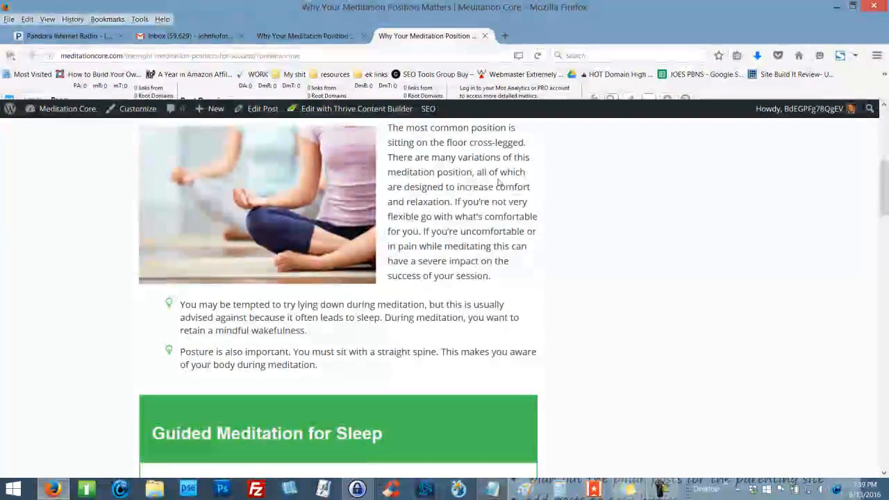
scroll(492, 158, down, 1)
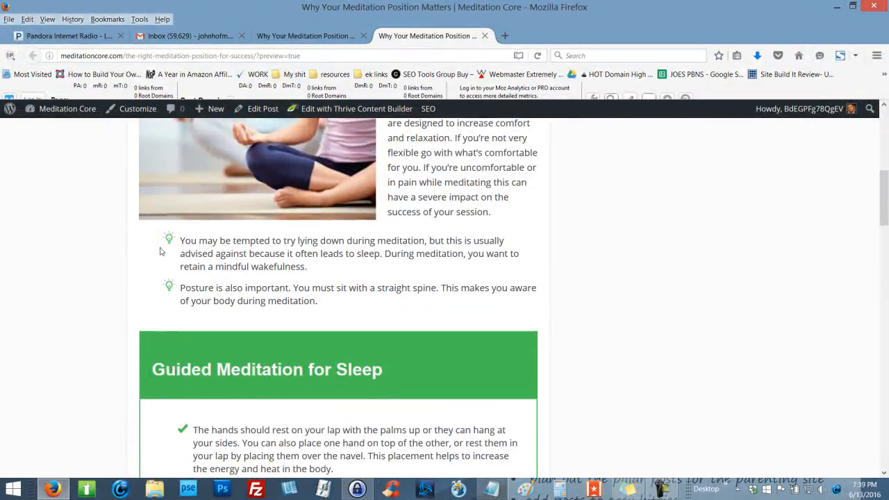
Review the "Guided Meditation for Sleep" box in the preview, including its checklists, sleeping woman image and the bold text below
scroll(611, 165, down, 3)
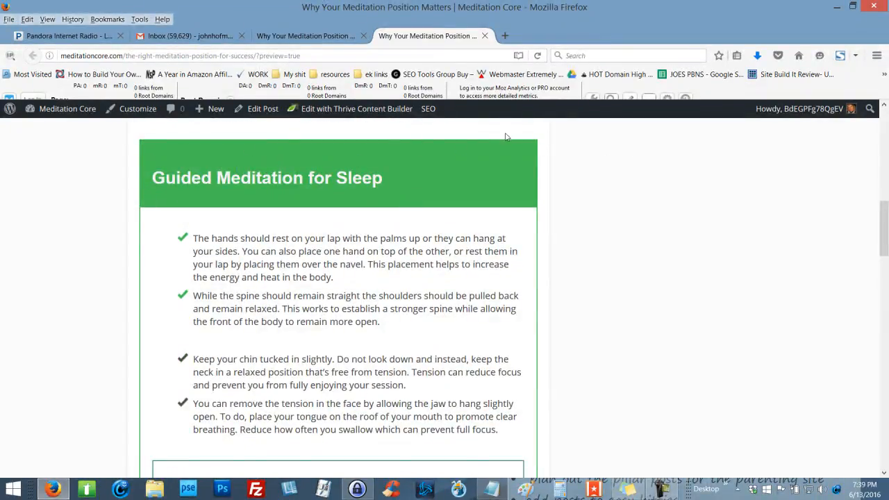
scroll(505, 136, down, 6)
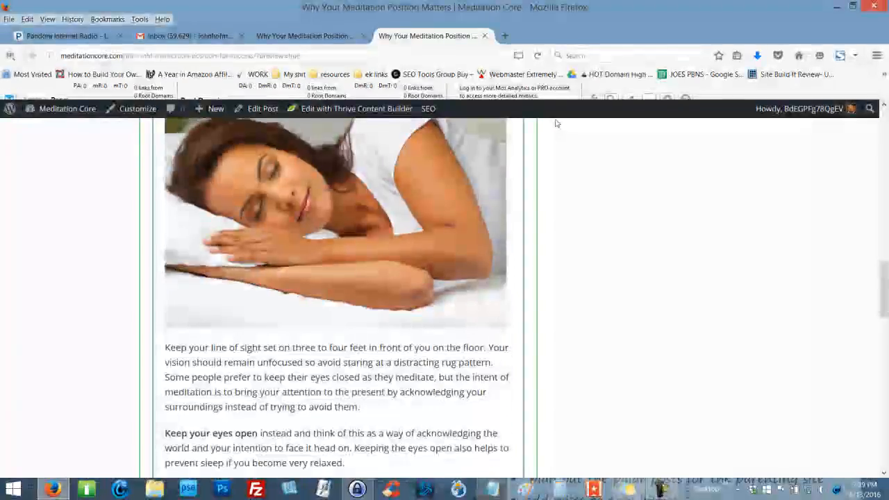
scroll(576, 153, up, 2)
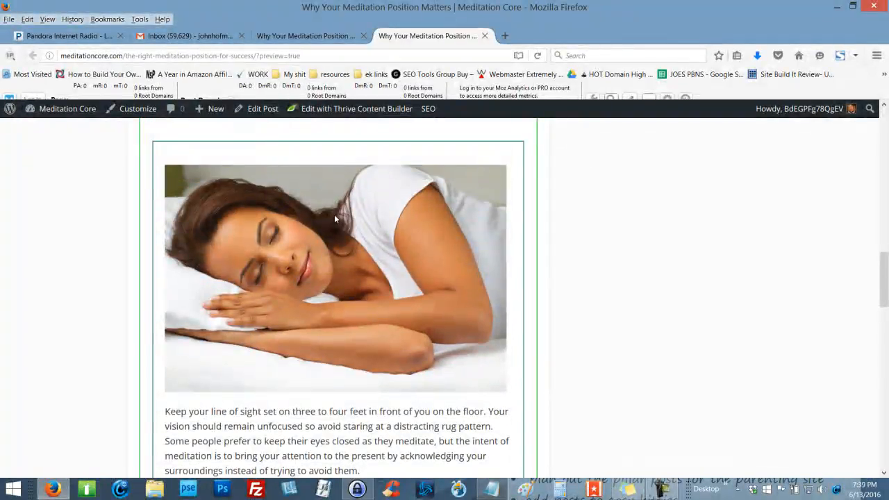
scroll(508, 165, down, 2)
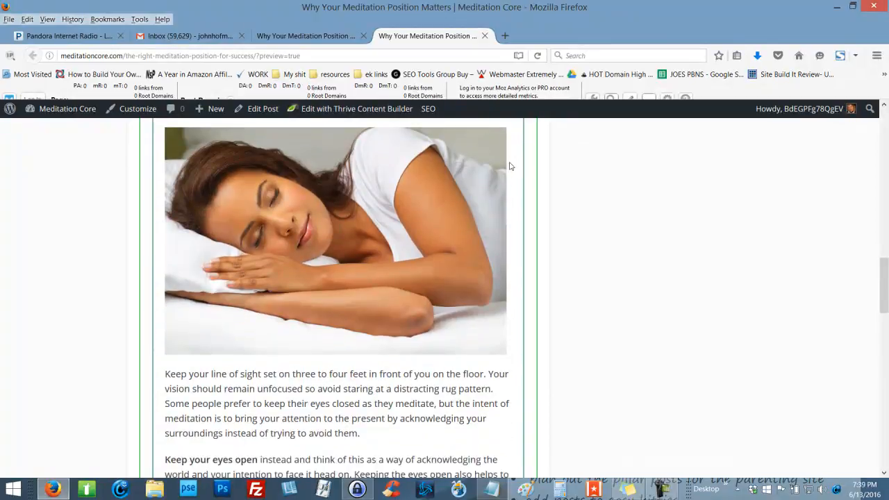
scroll(518, 236, down, 2)
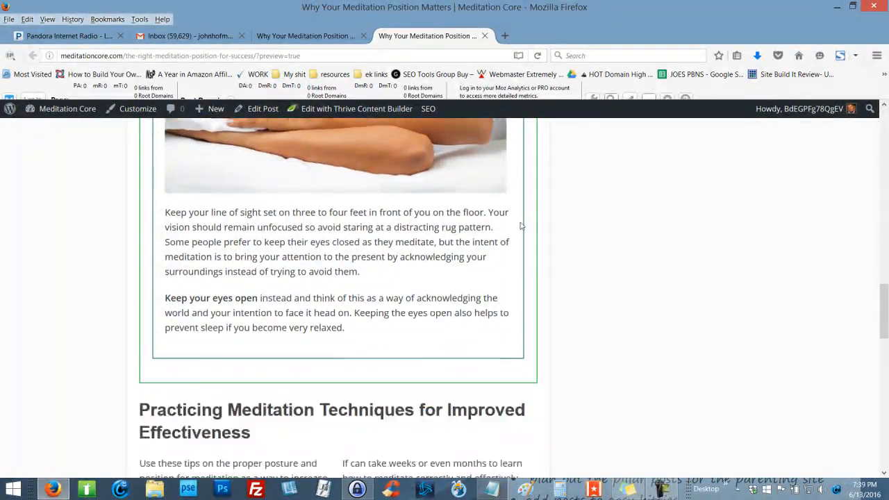
drag(176, 241, 264, 245)
click(595, 241)
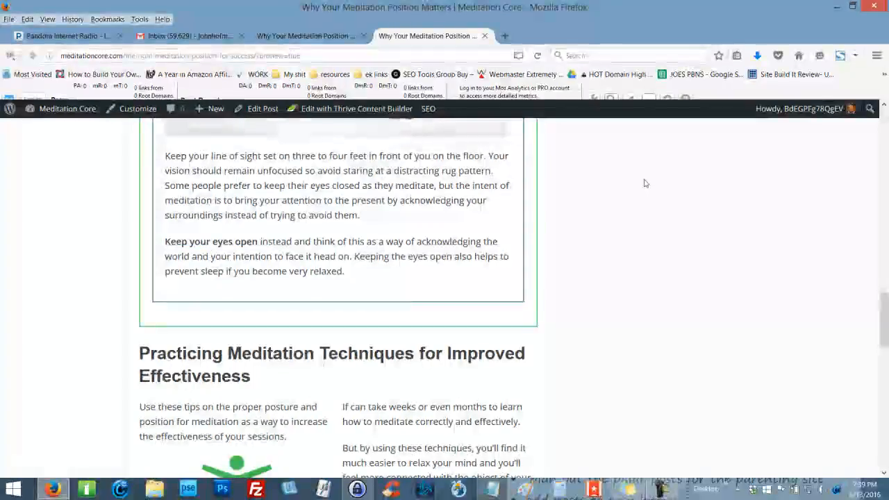
Review the "Practicing Meditation Techniques" section and the closing share box in the preview, and return to the start of the post
scroll(660, 177, down, 2)
scroll(659, 171, down, 1)
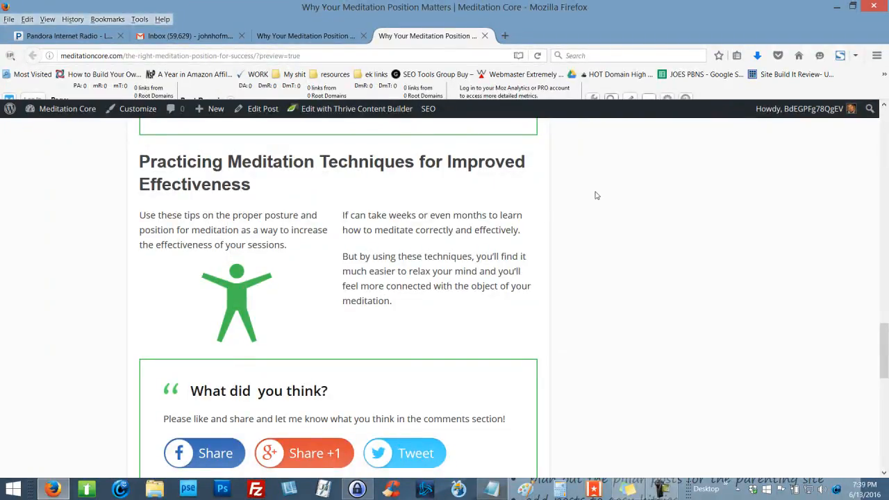
scroll(598, 193, down, 2)
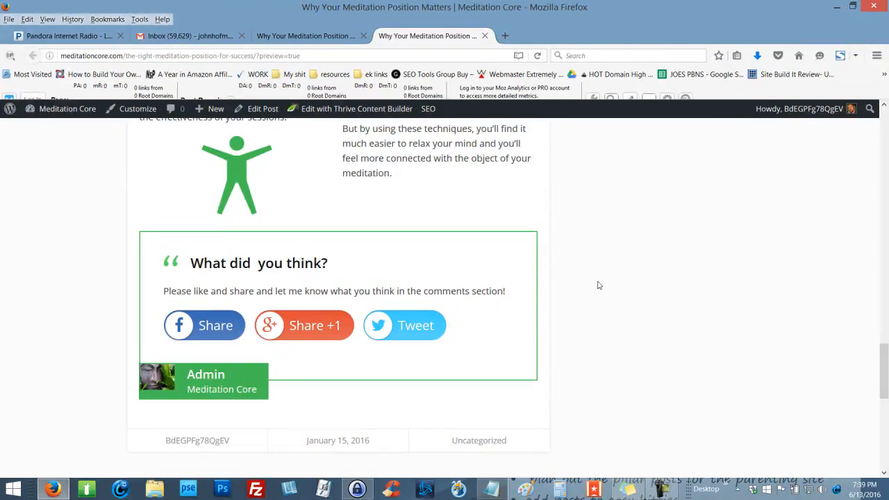
scroll(595, 289, up, 2)
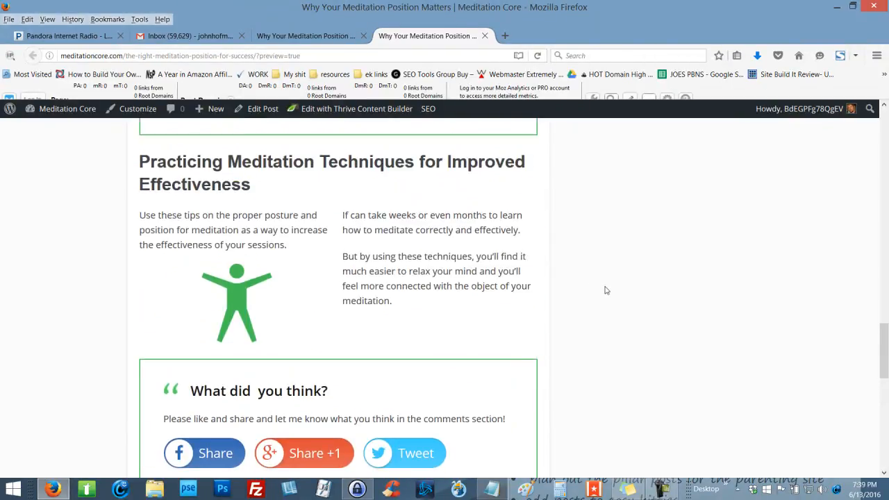
scroll(590, 280, up, 10)
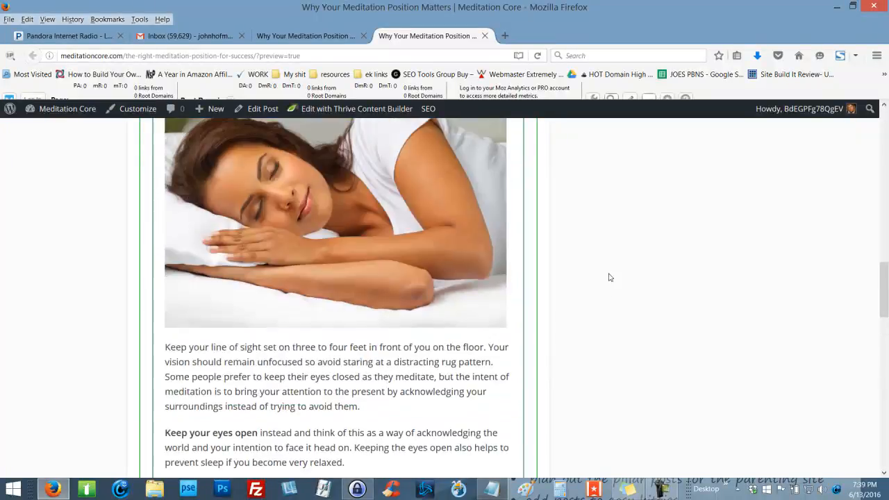
scroll(621, 286, up, 7)
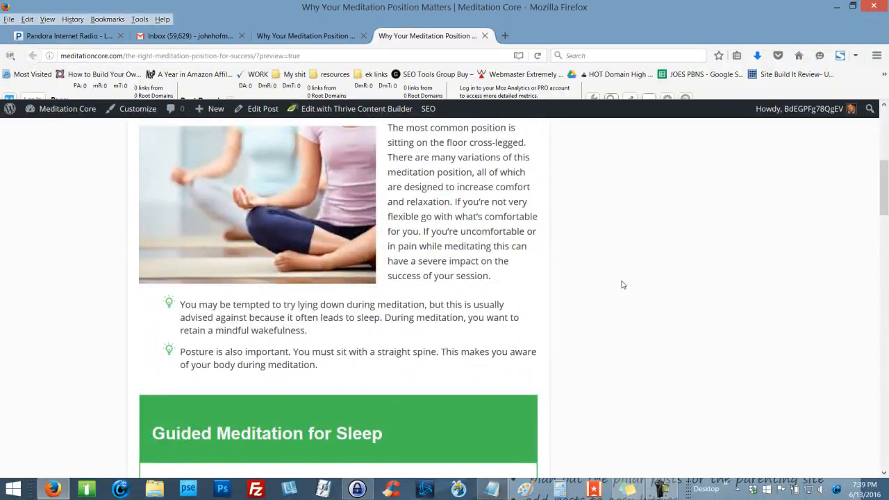
scroll(624, 284, up, 5)
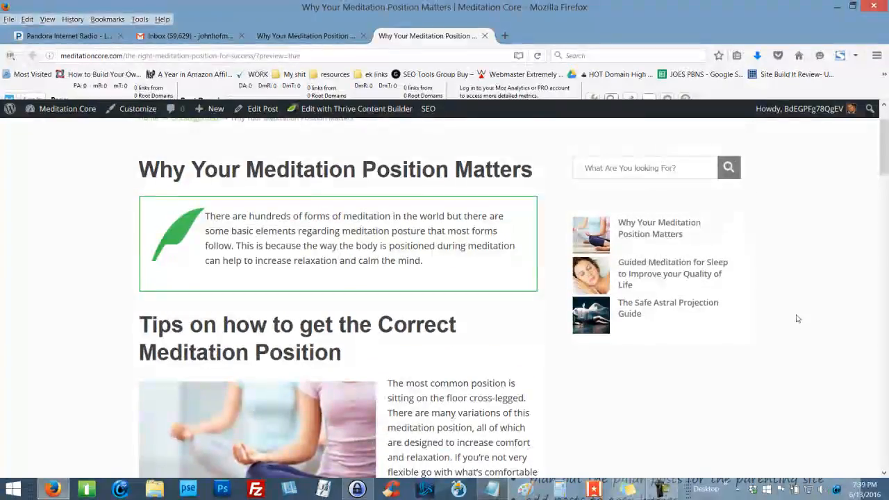
scroll(807, 296, up, 2)
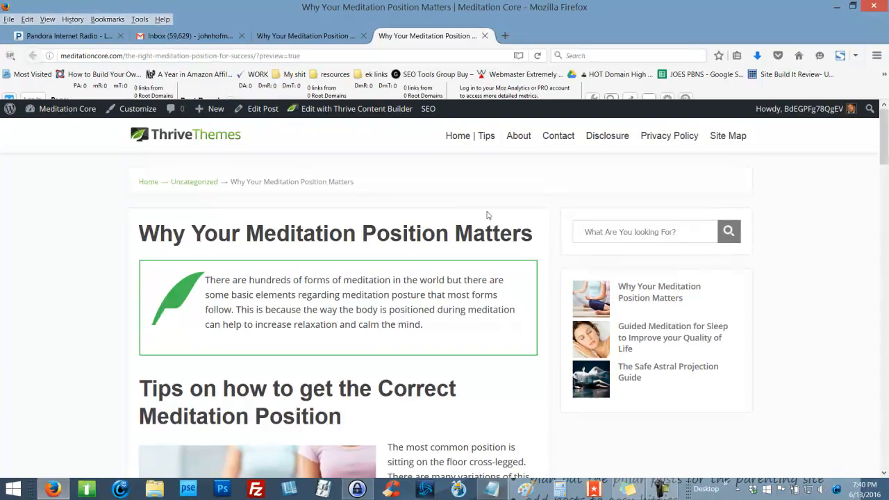
scroll(516, 228, down, 3)
scroll(511, 226, up, 3)
scroll(528, 188, down, 3)
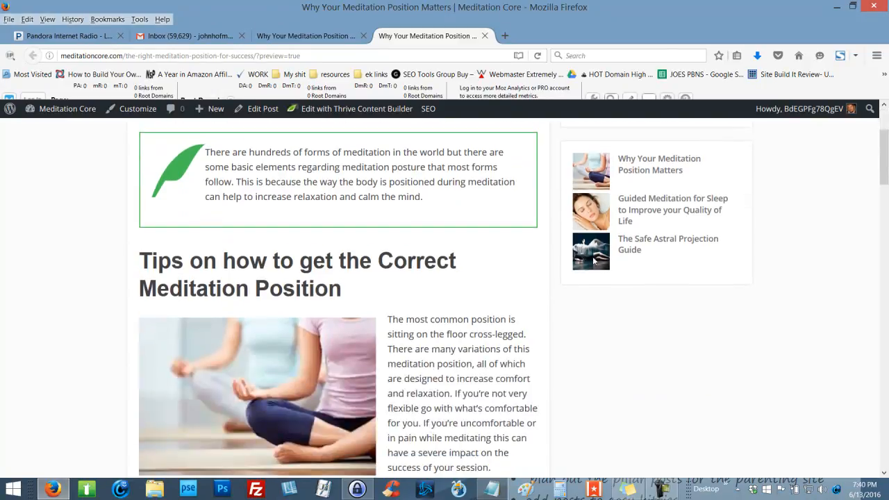
click(669, 490)
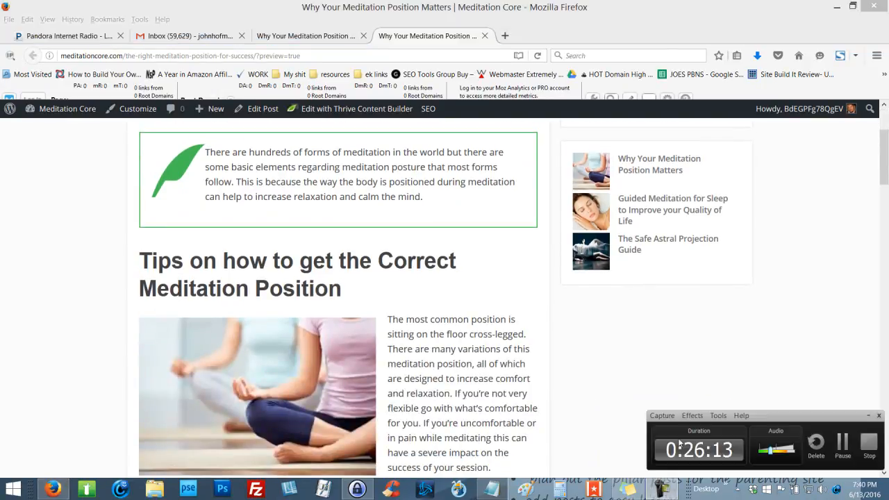